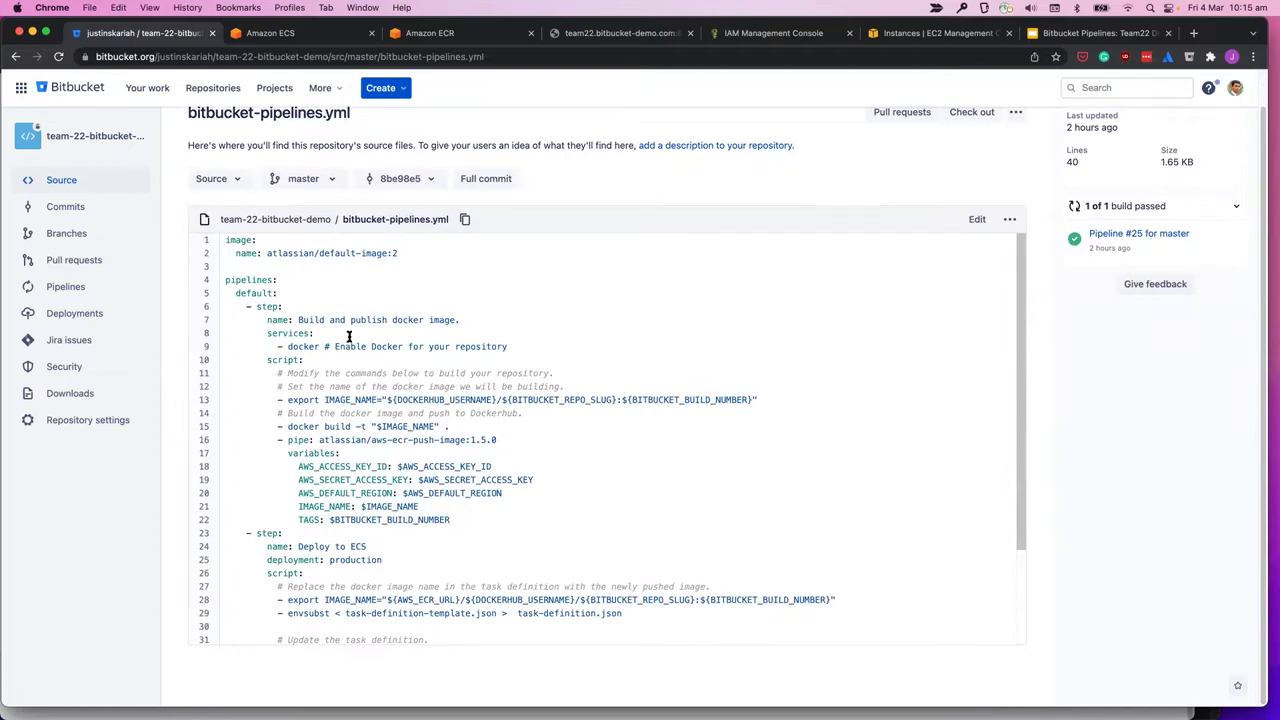
Step: Review the pipeline configuration and open the Runners page in the repository's settings
scroll(417, 460, "down", 3)
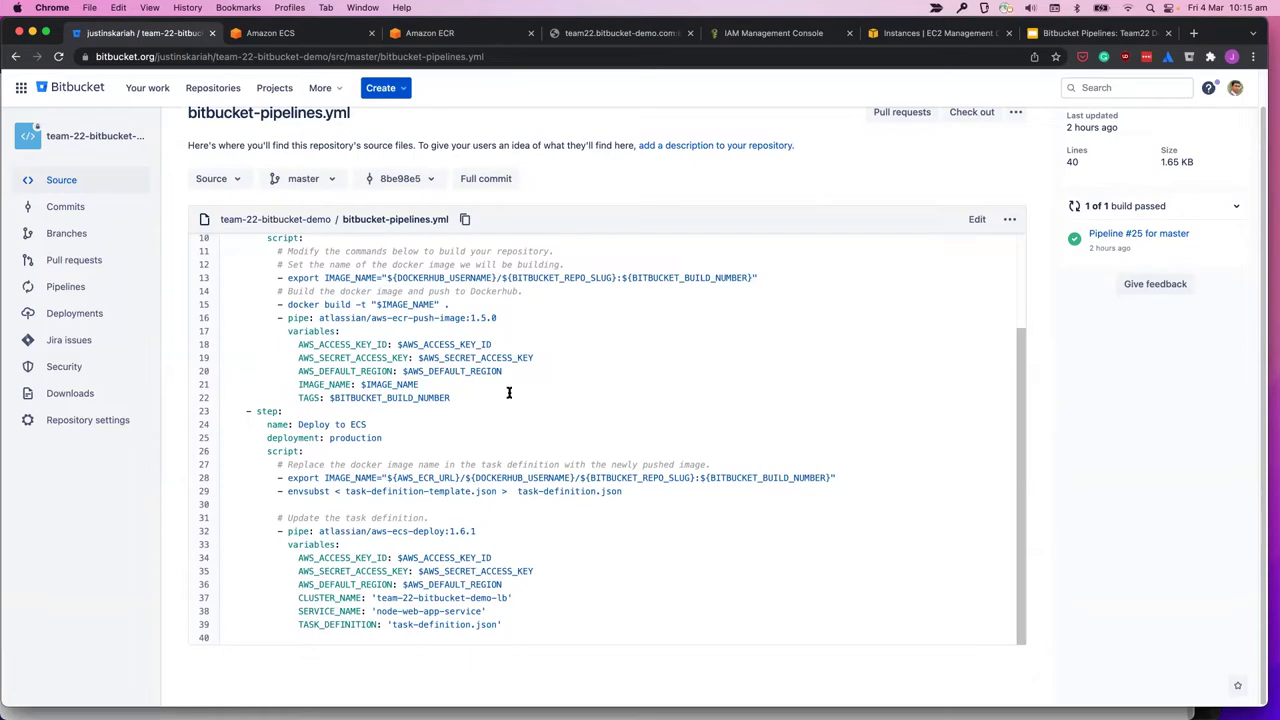
scroll(385, 408, "up", 3)
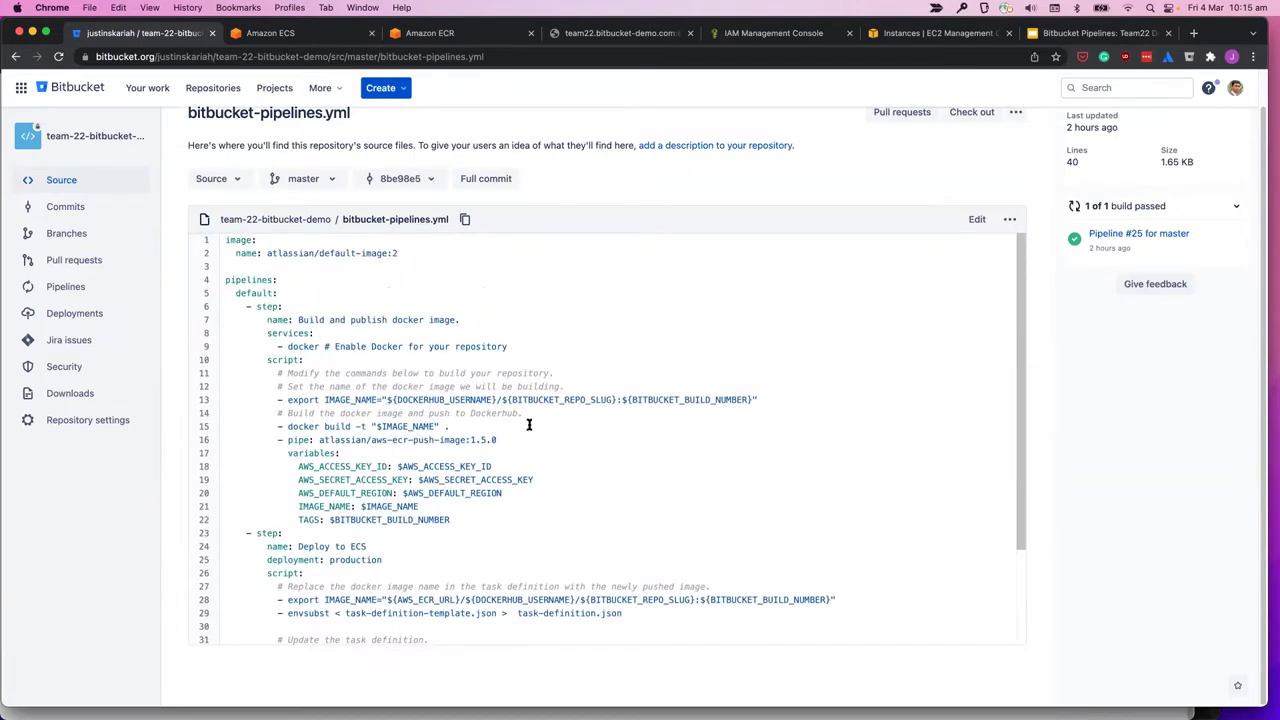
scroll(537, 426, "down", 3)
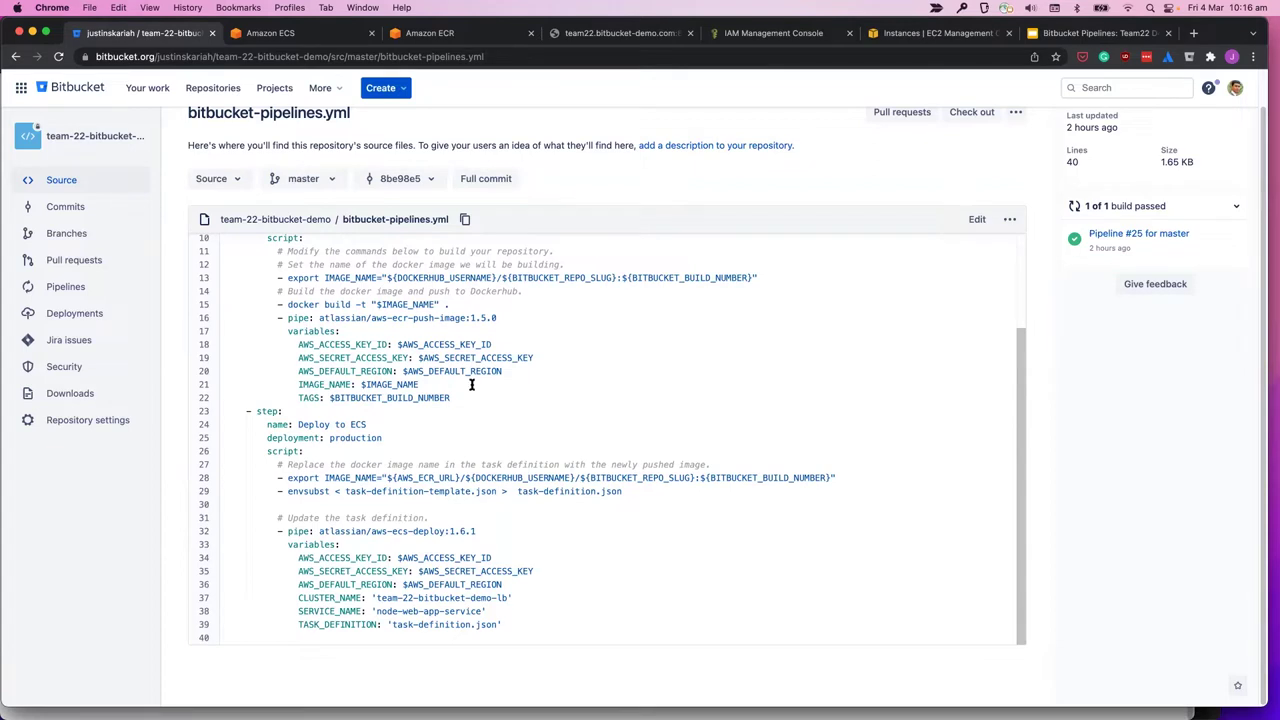
left_click(80, 421)
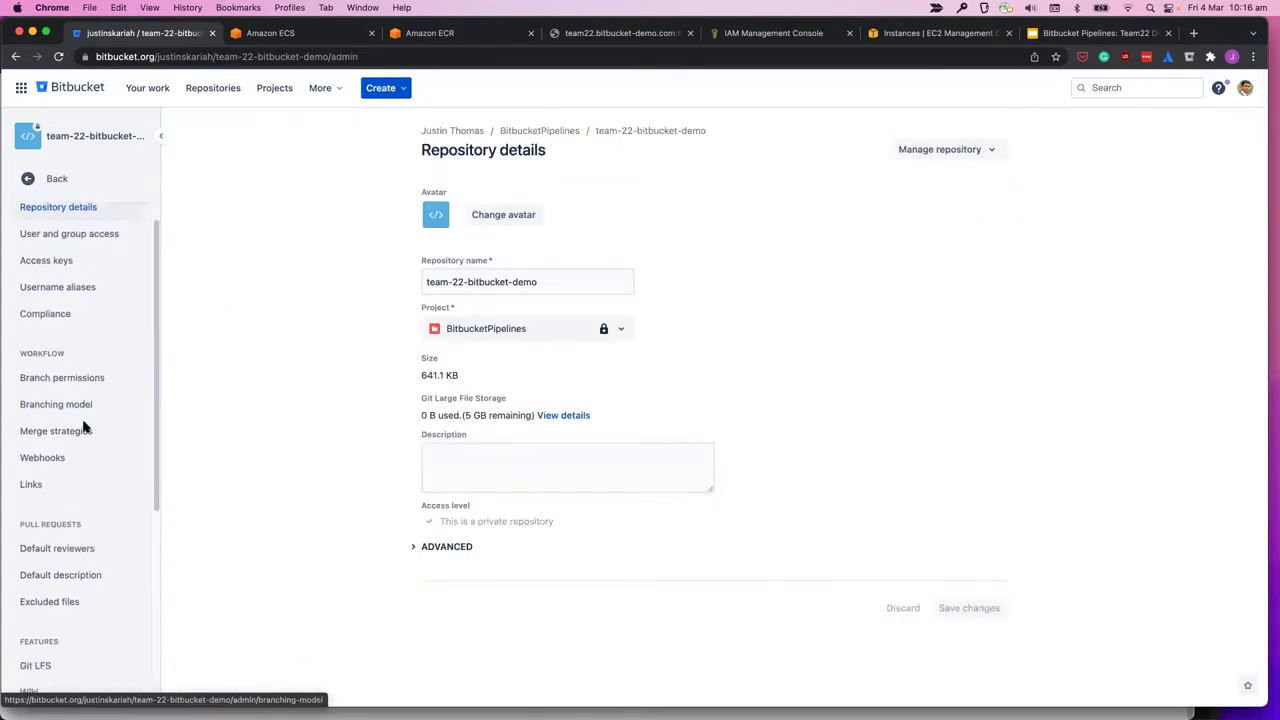
scroll(85, 425, "down", 5)
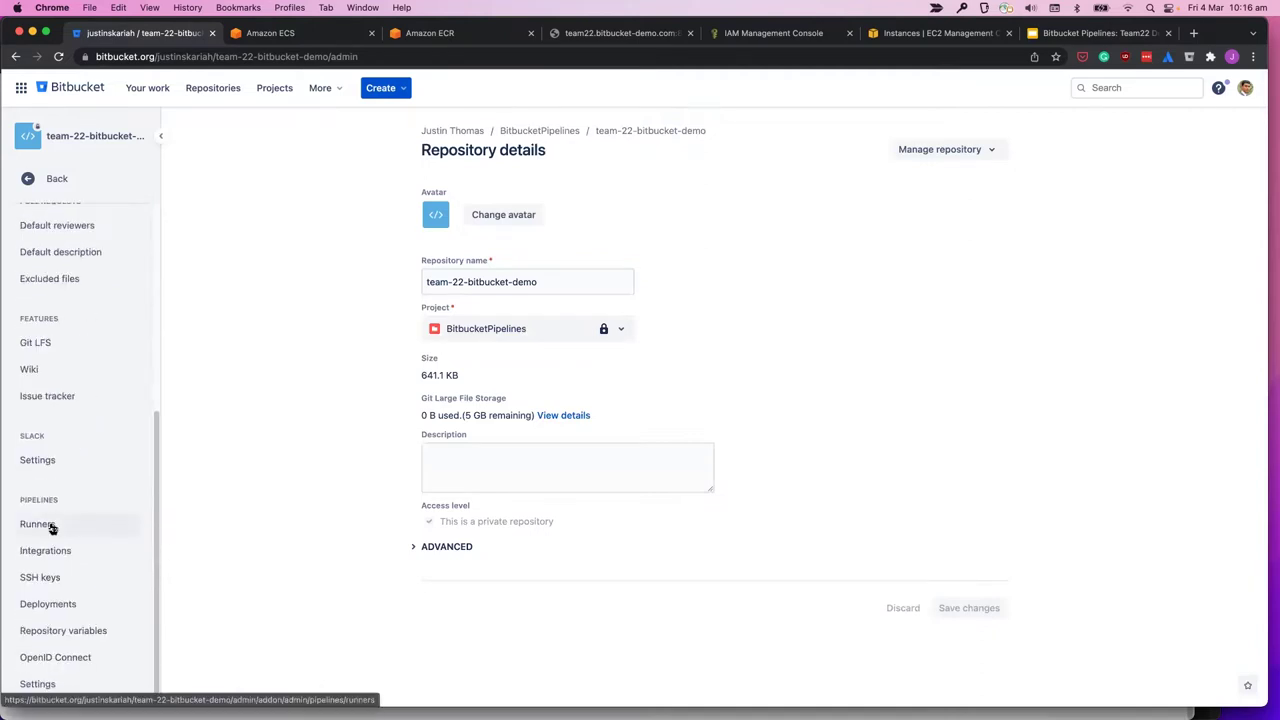
left_click(40, 524)
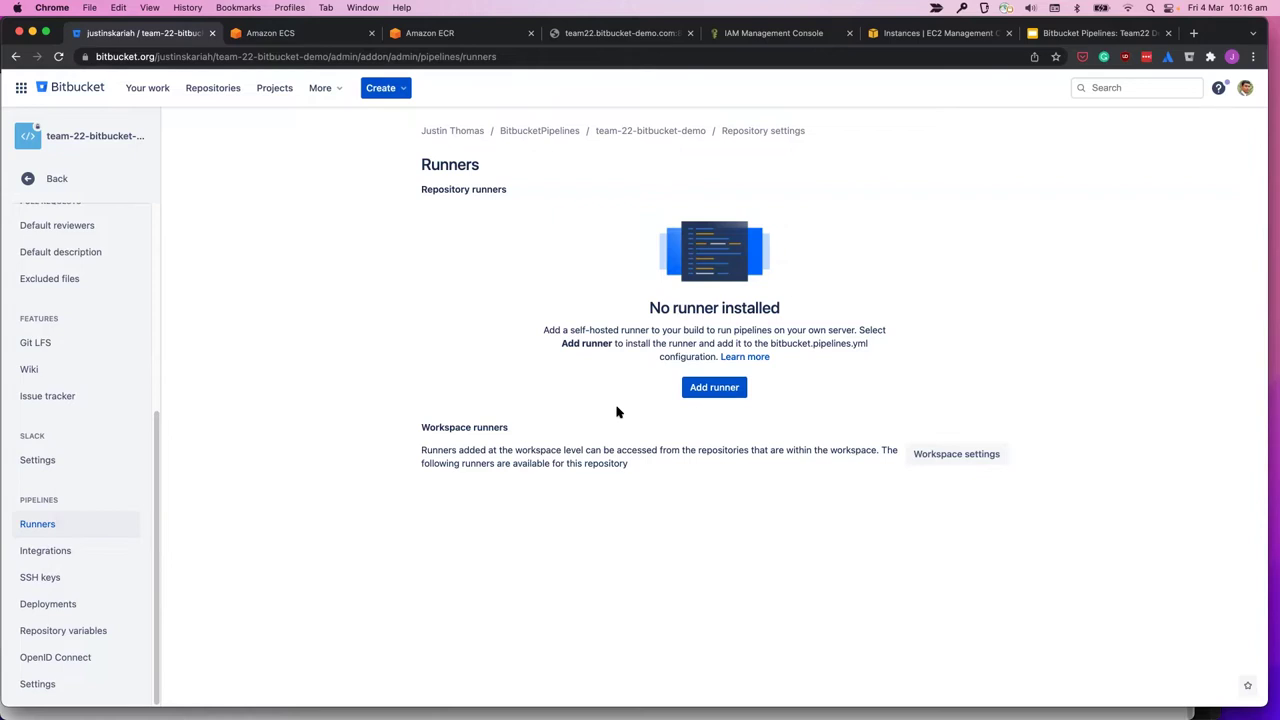
Step: Start adding a repository runner for Linux and name it ECS prod deploy
left_click(714, 390)
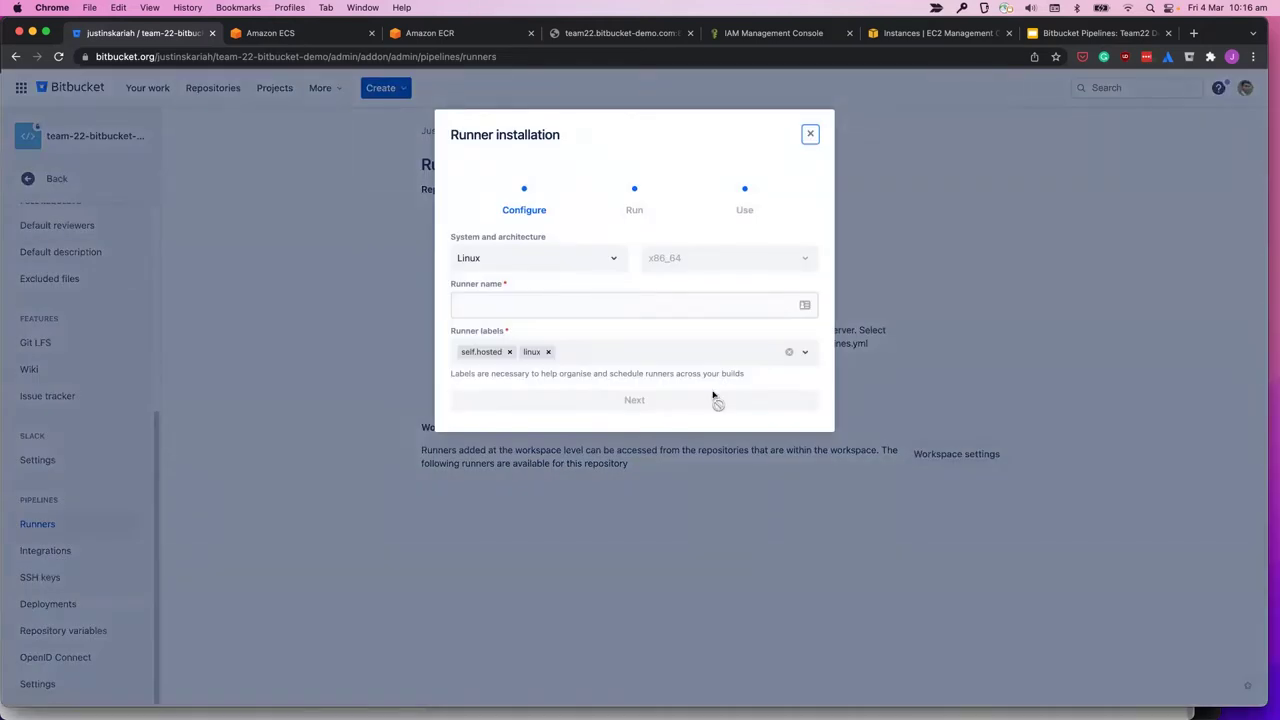
left_click(556, 272)
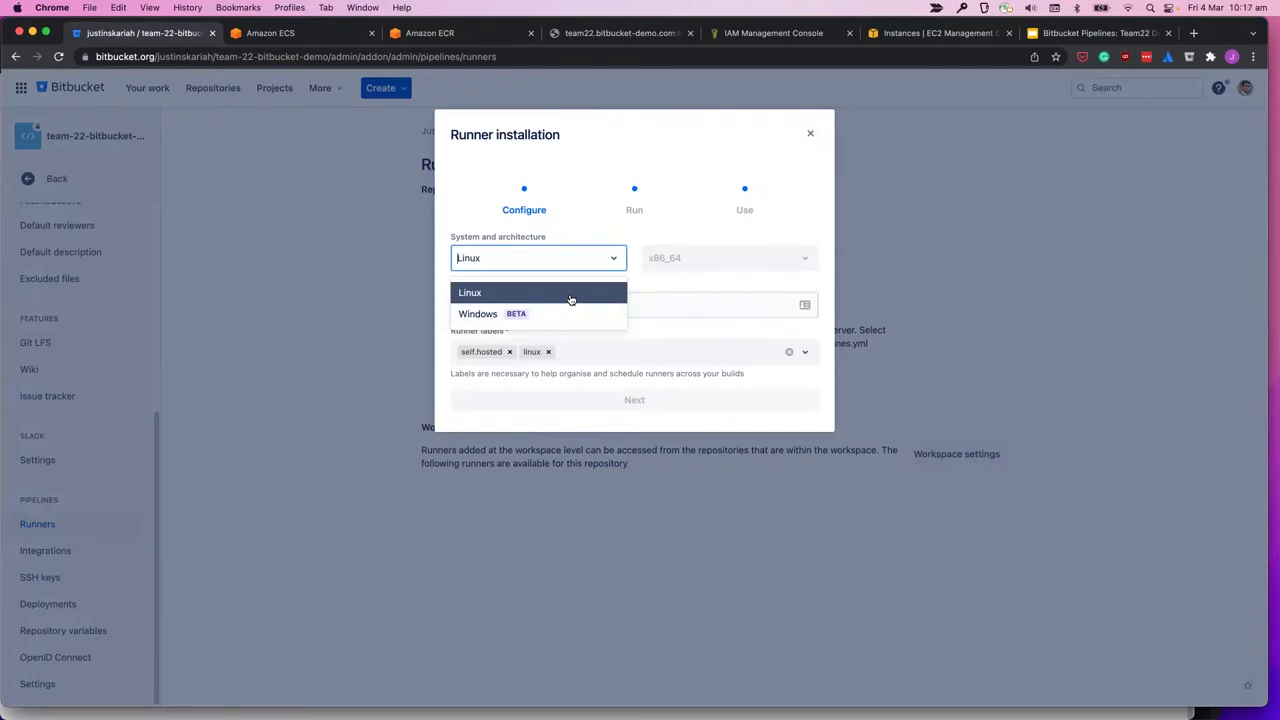
left_click(570, 299)
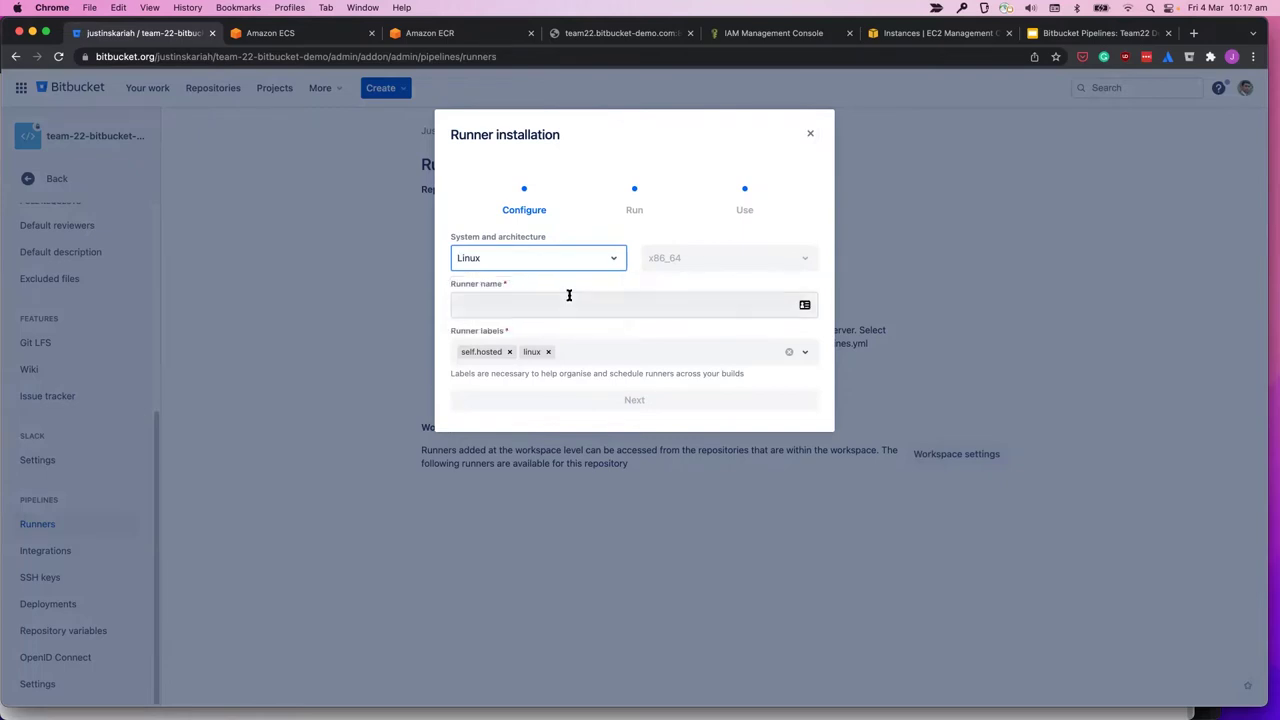
left_click(569, 295)
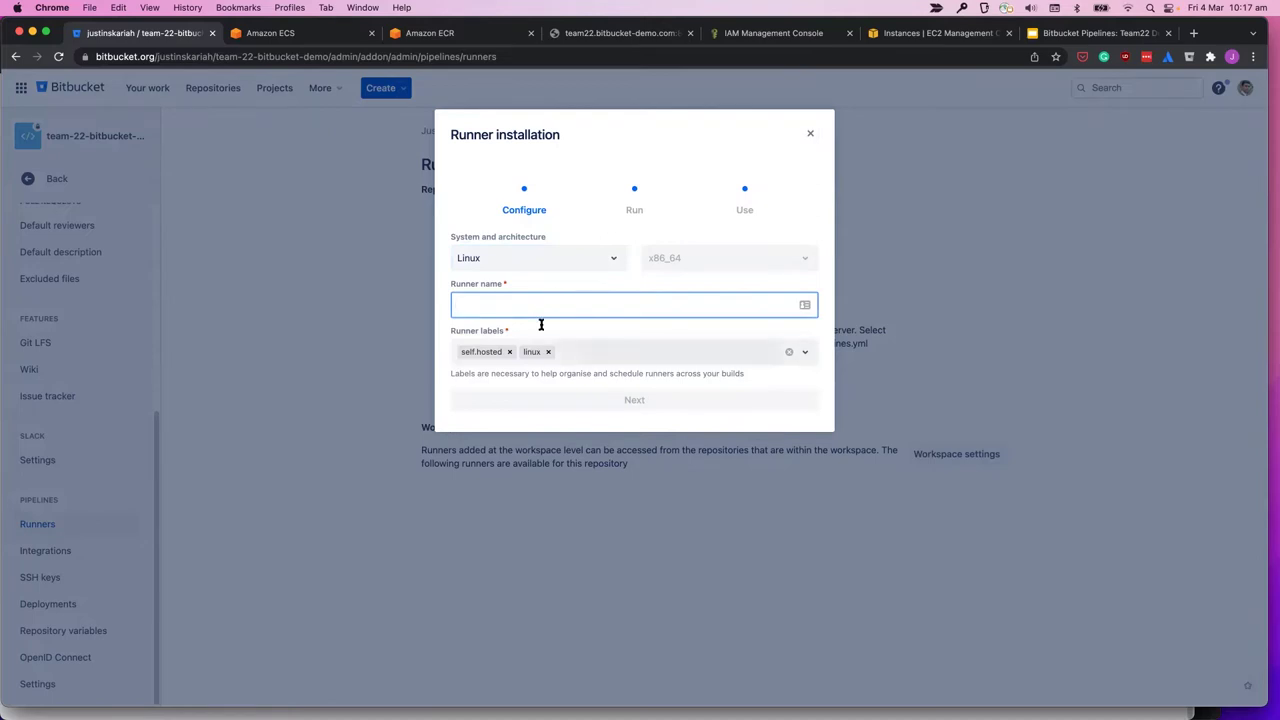
type("ECS")
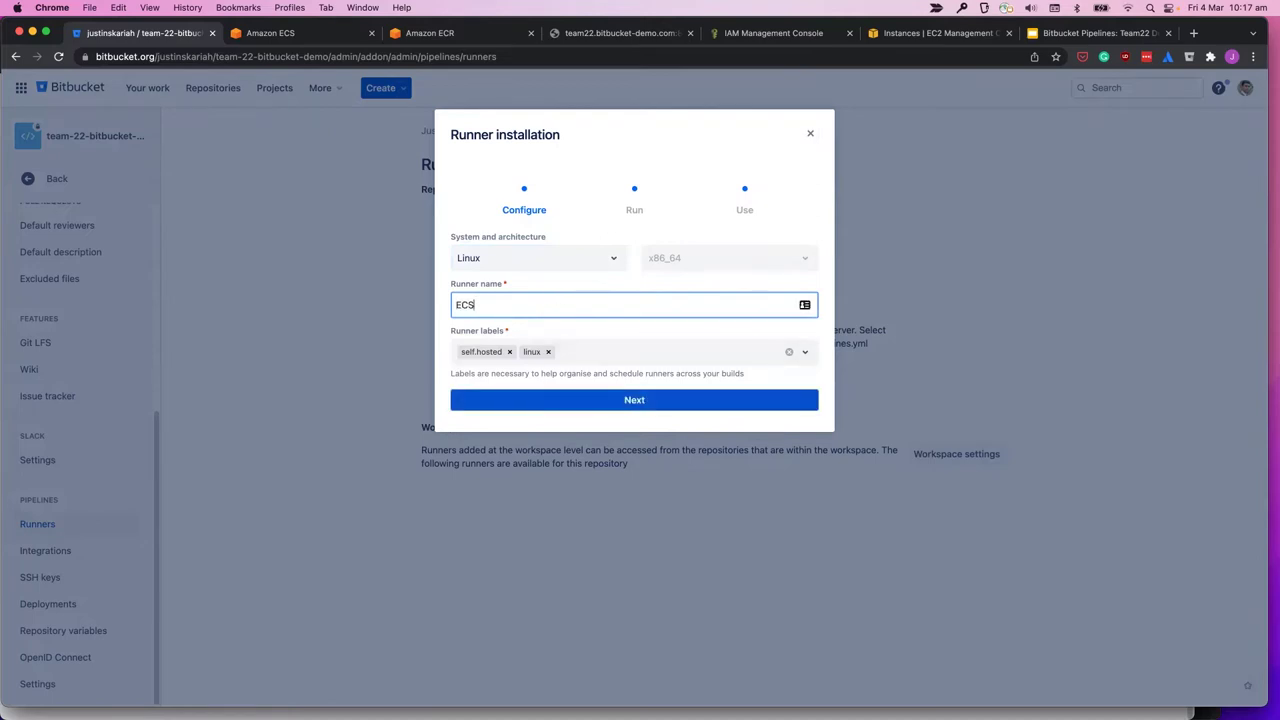
type(" prod deploy")
Step: Add the label prod.deploy to the new runner and proceed to its installation command
left_click(604, 359)
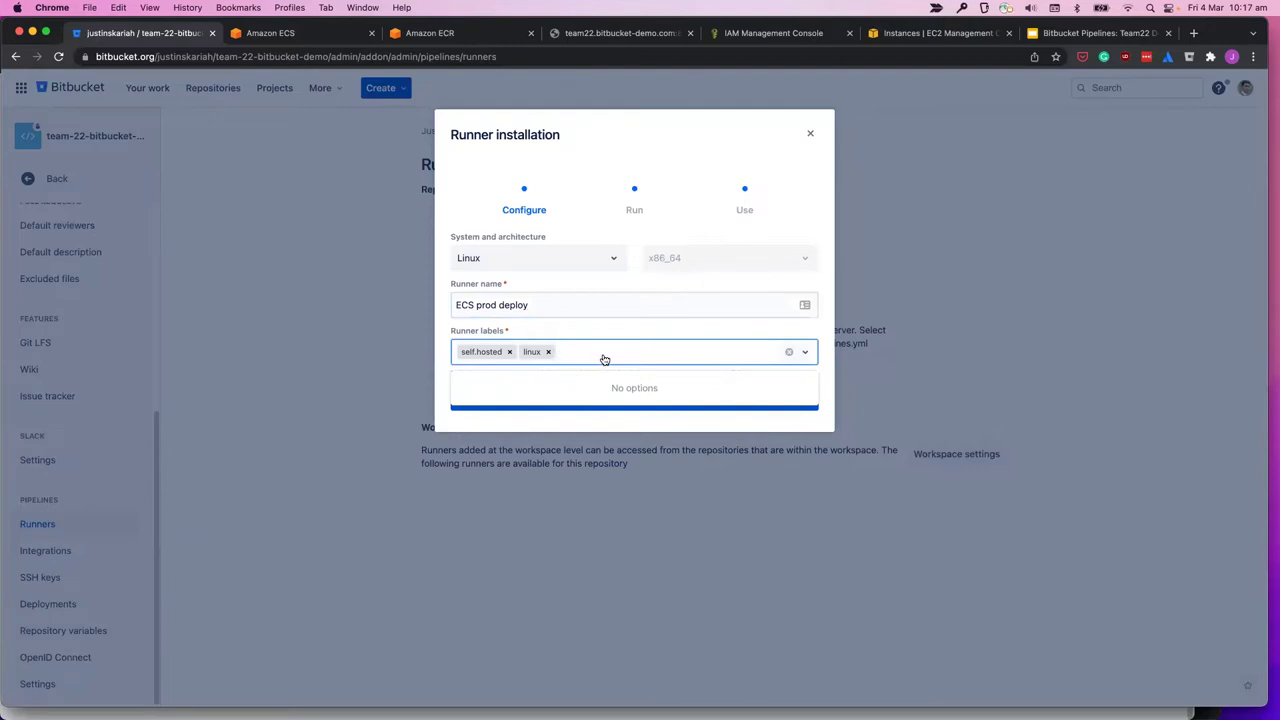
type("prod.d")
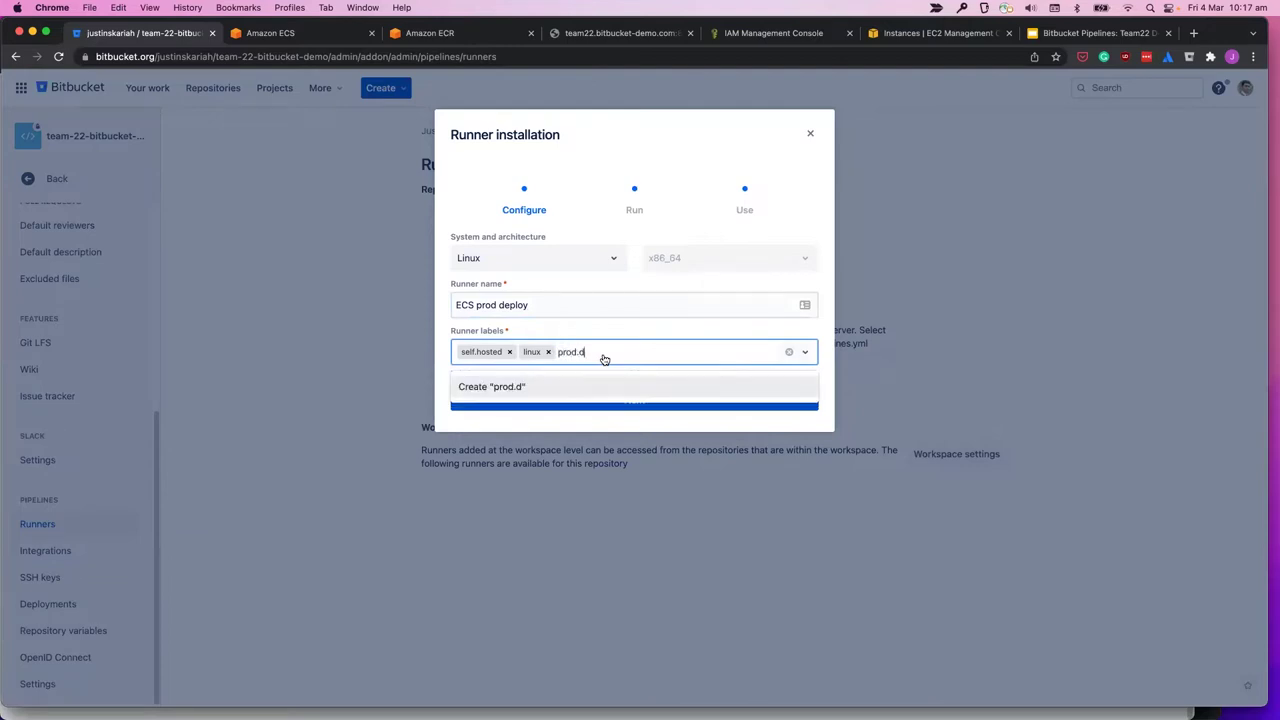
type("eploy")
left_click(586, 387)
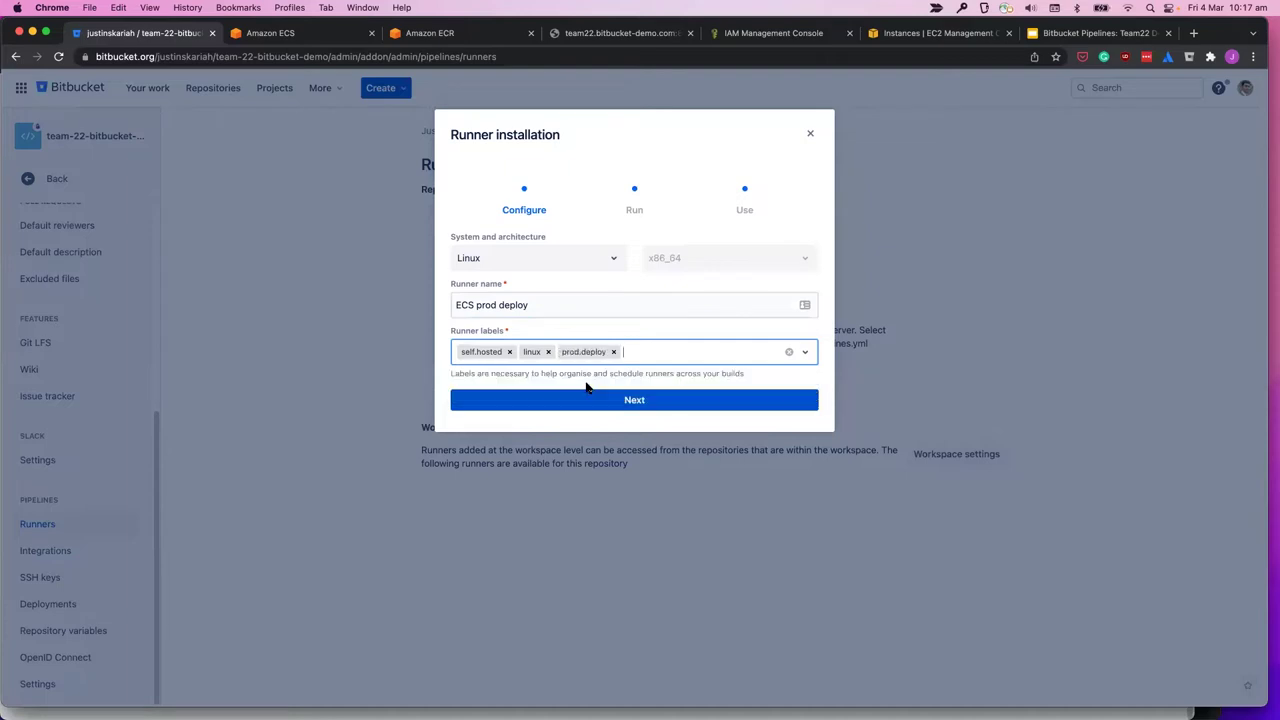
left_click(634, 399)
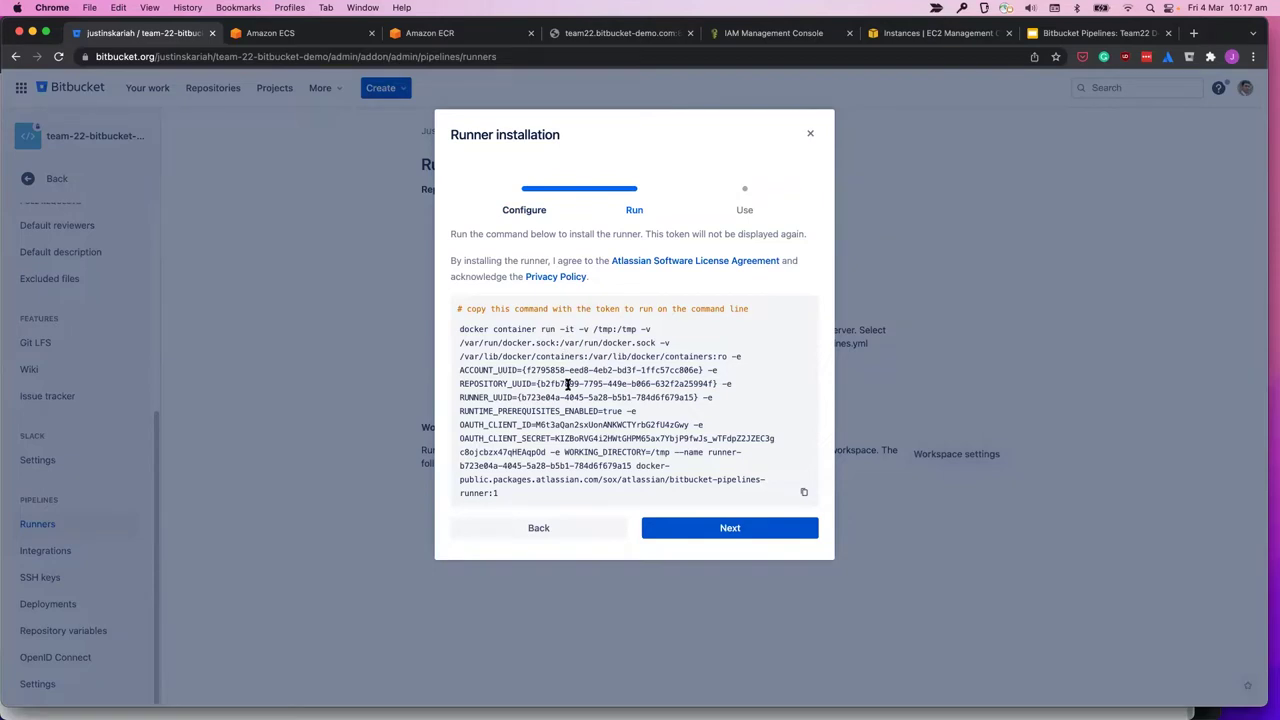
Step: Copy the runner's Docker installation command and finish the runner installation setup
left_click(803, 491)
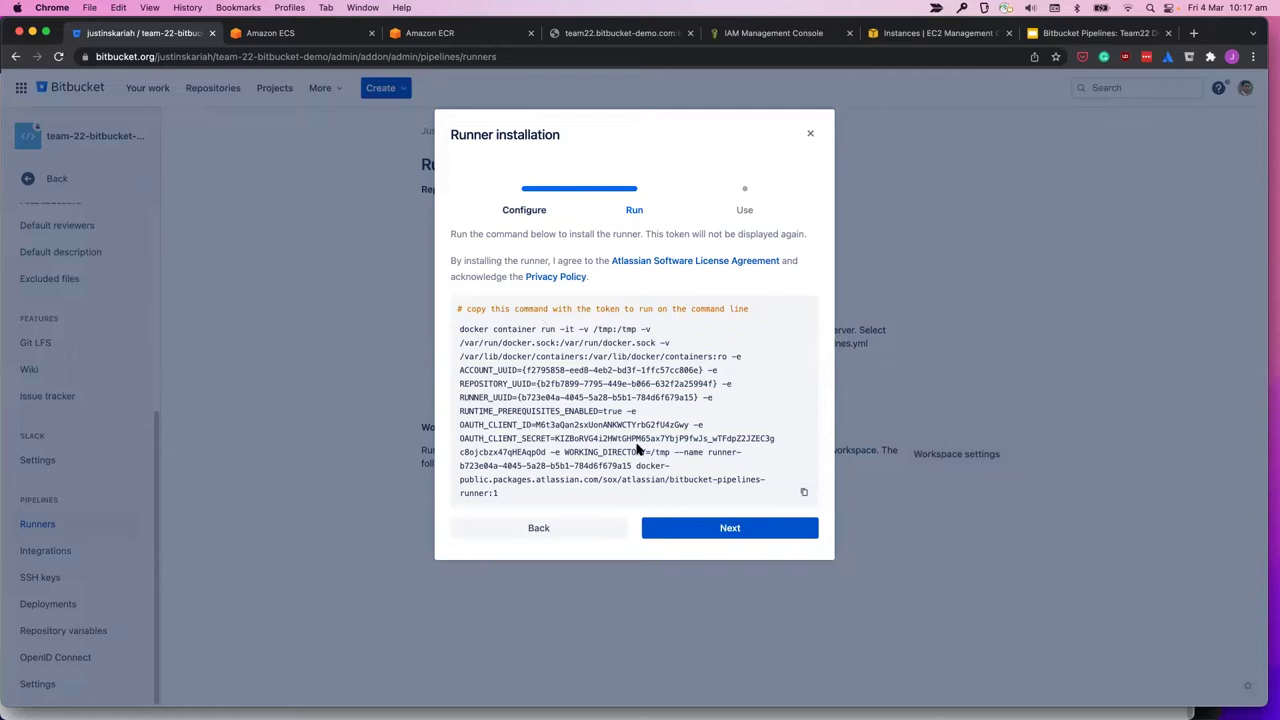
left_click(731, 528)
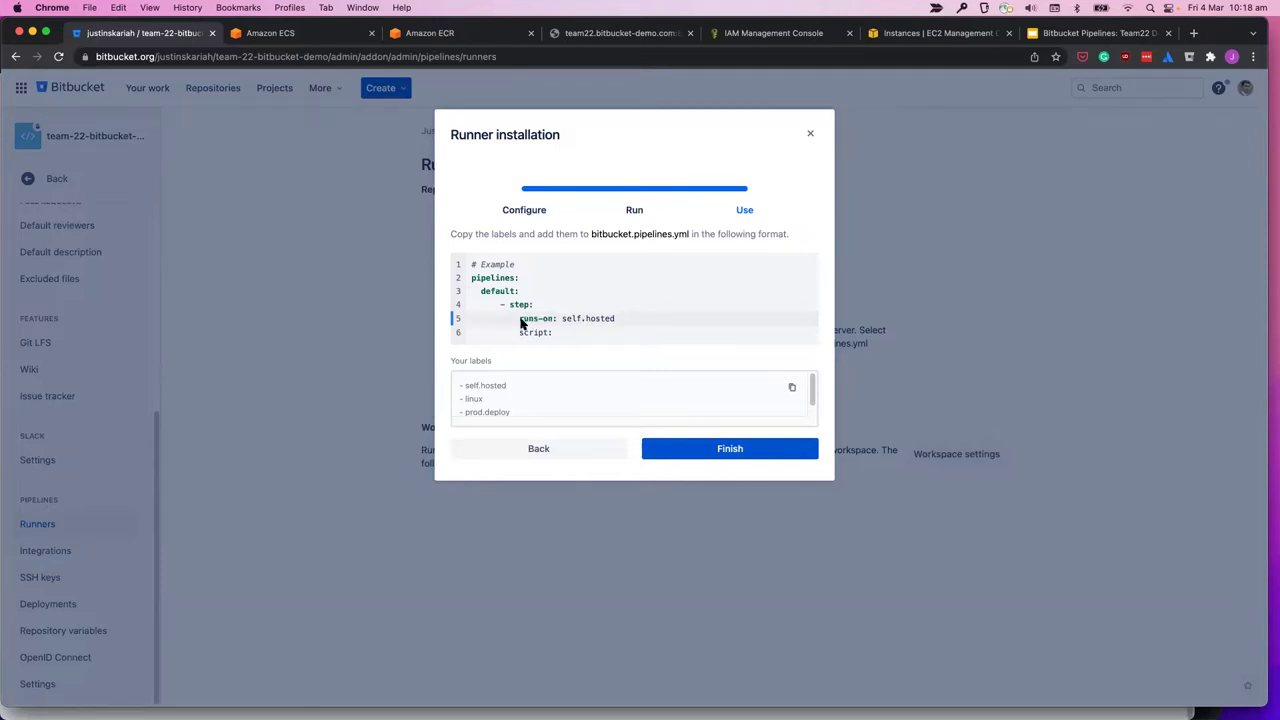
left_click_drag(520, 323, 557, 323)
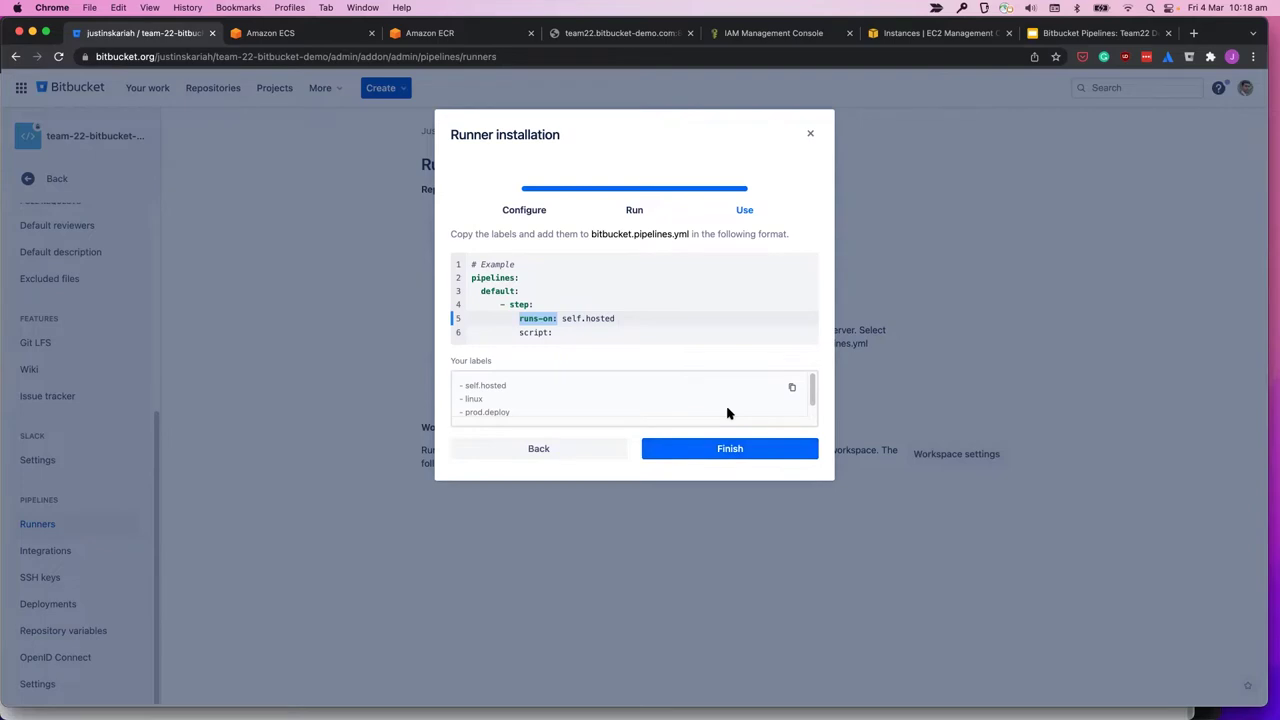
left_click(729, 448)
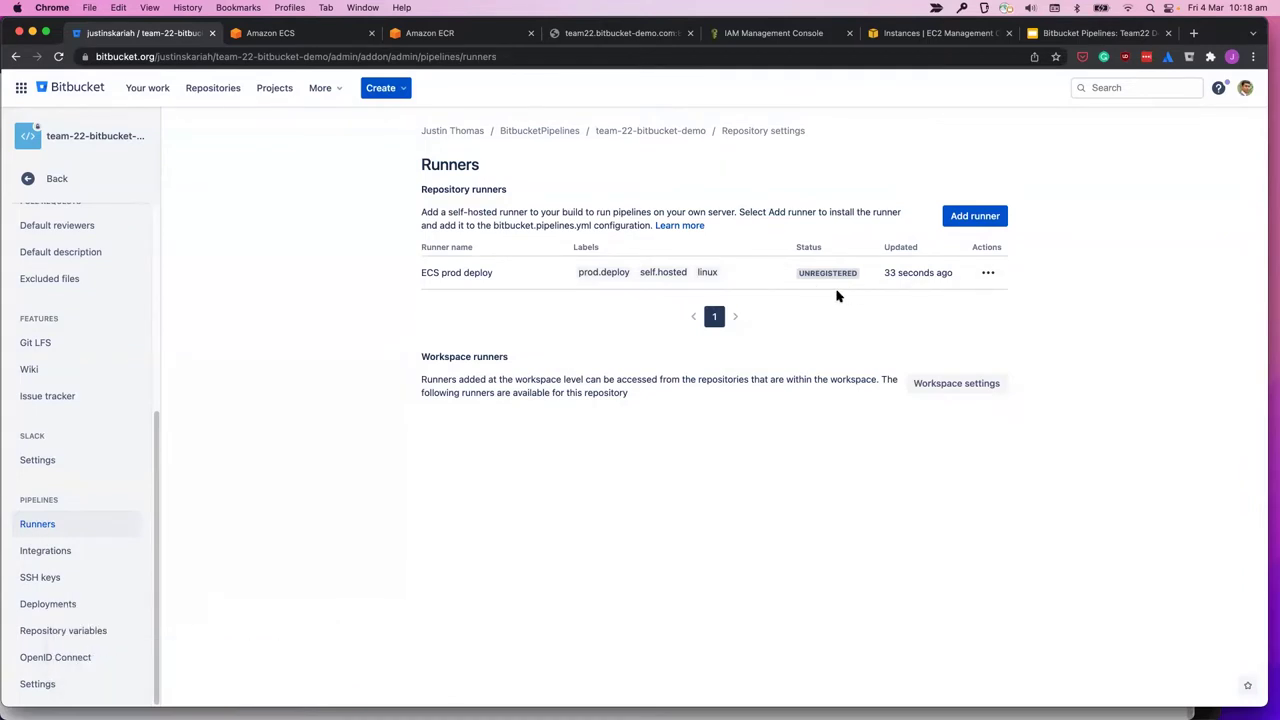
Step: Switch to iTerm2 and run the copied Docker runner command, including its OAuth client secret, on the Ubuntu server
key("super+Tab")
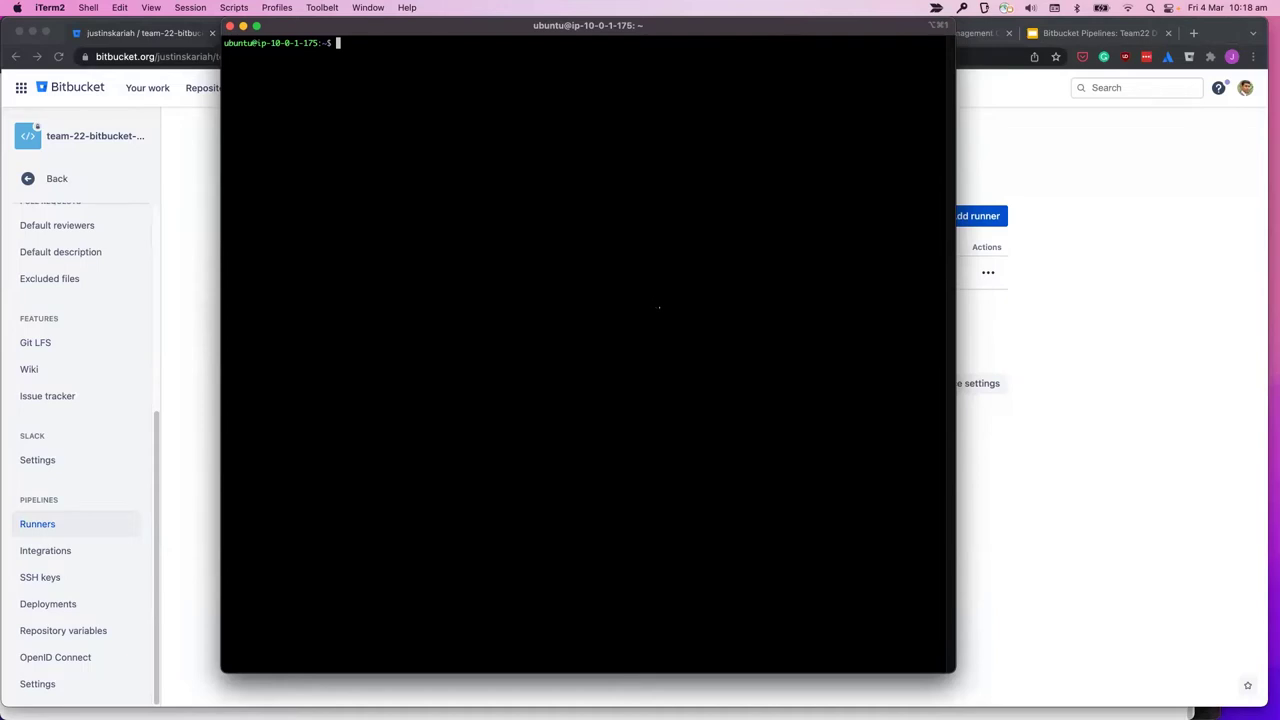
key("super+v")
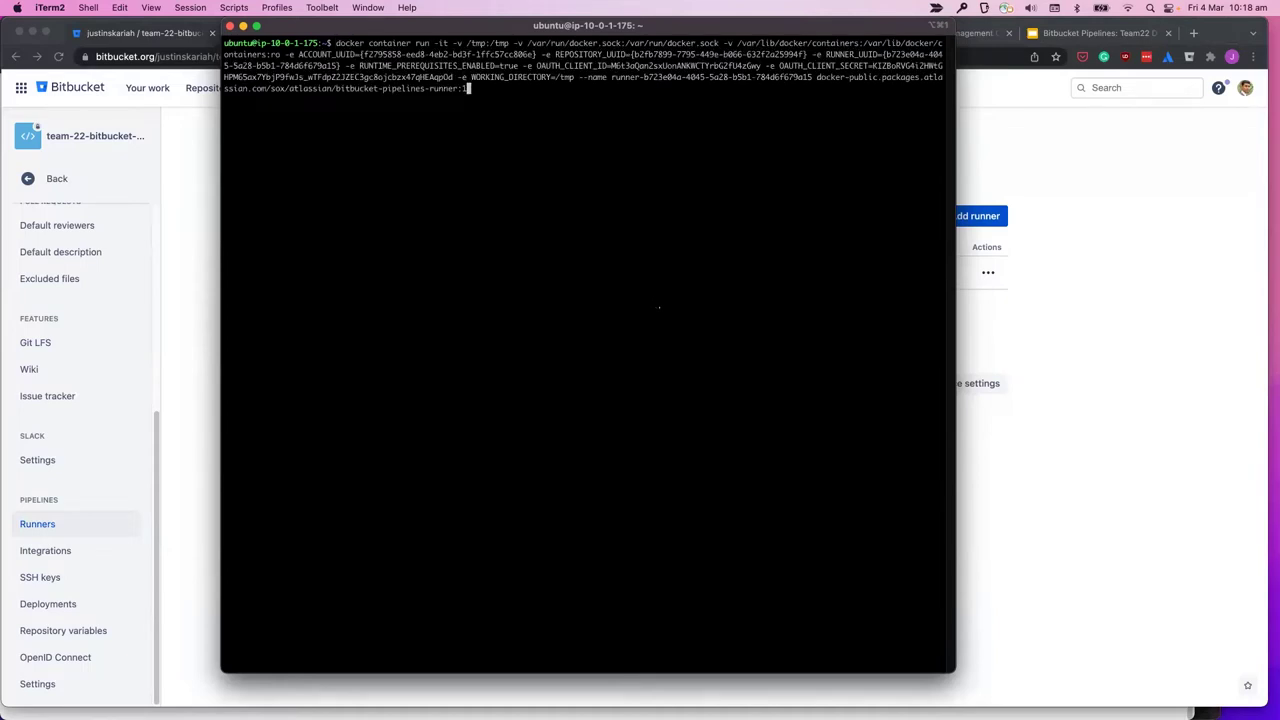
key("Return")
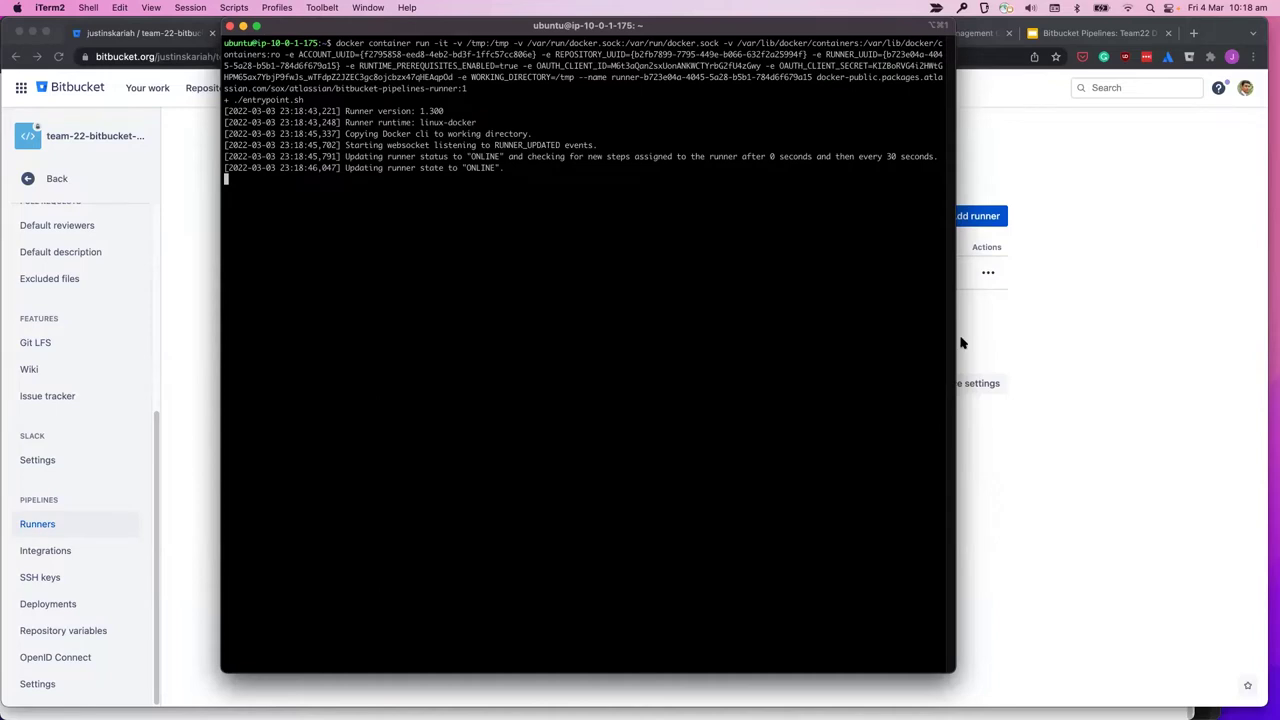
Step: Return to Bitbucket in Chrome, leave the repository settings and open bitbucket-pipelines.yml from the source files
left_click(1107, 357)
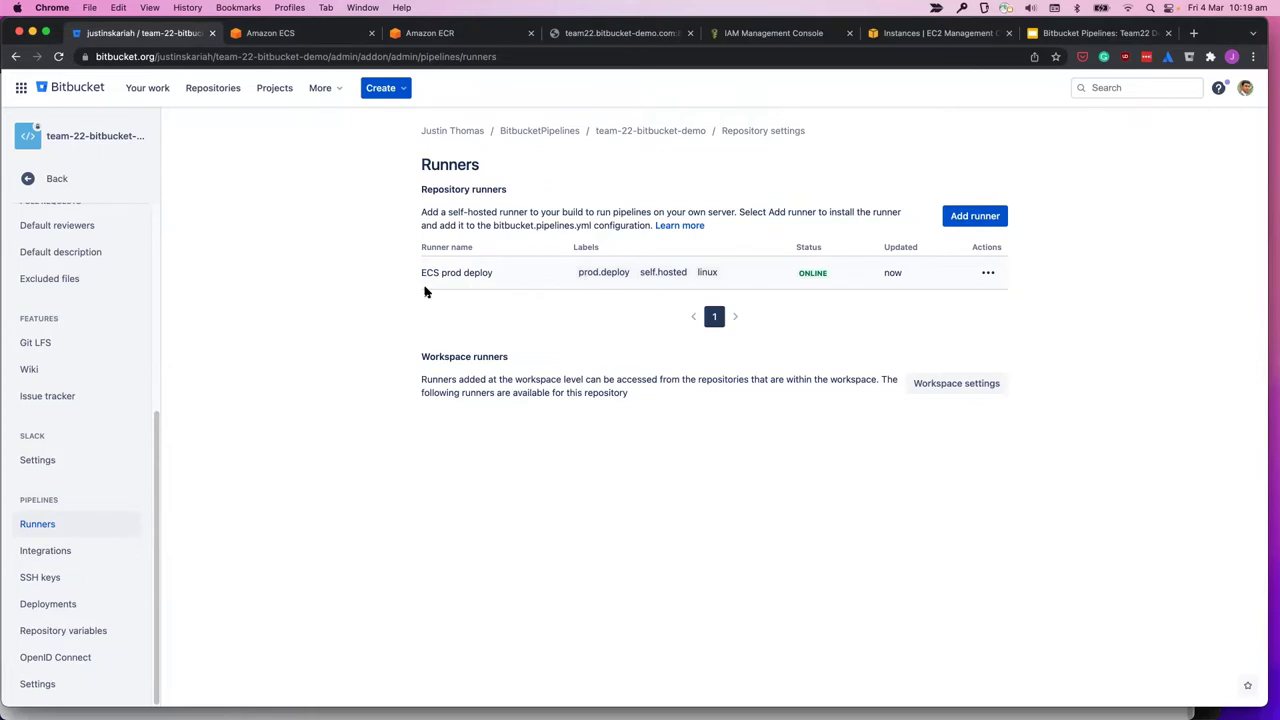
scroll(92, 258, "up", 5)
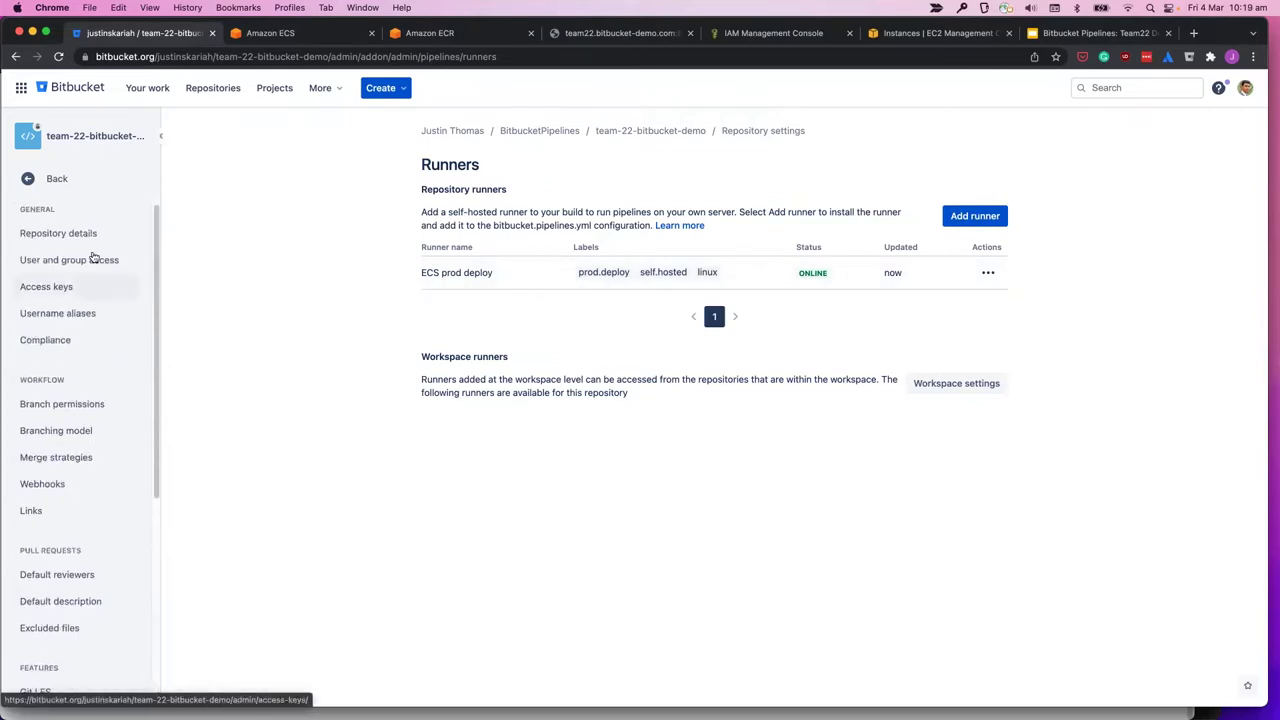
left_click(52, 180)
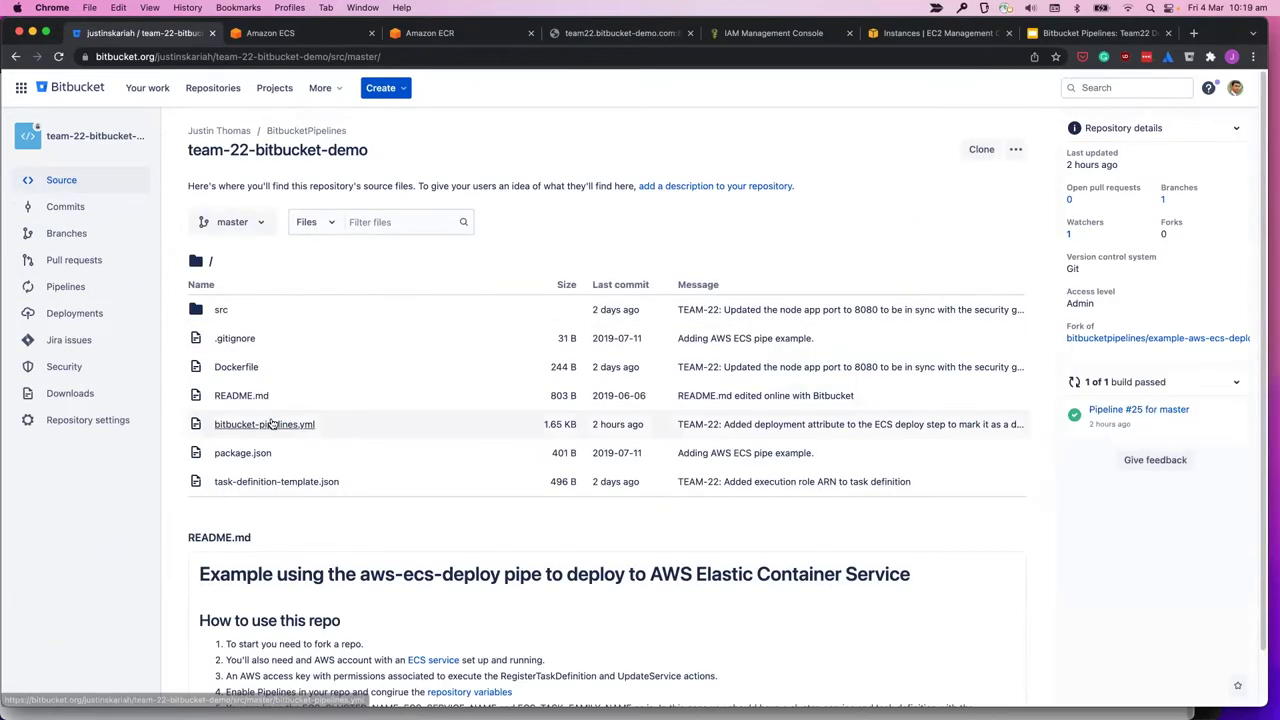
left_click(265, 424)
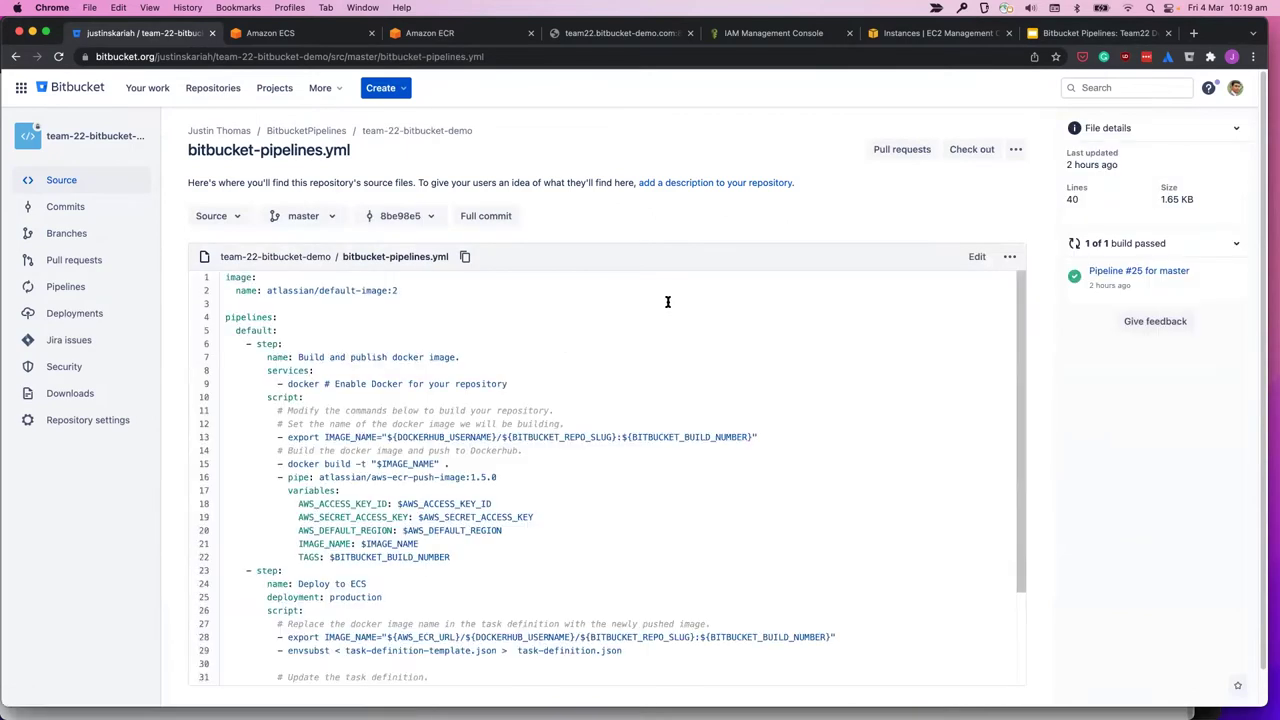
Step: Edit bitbucket-pipelines.yml, adding the line "runs-on: prod.deploy" beneath the name of the Deploy to ECS step
scroll(684, 328, "down", 2)
scroll(684, 328, "down", 2)
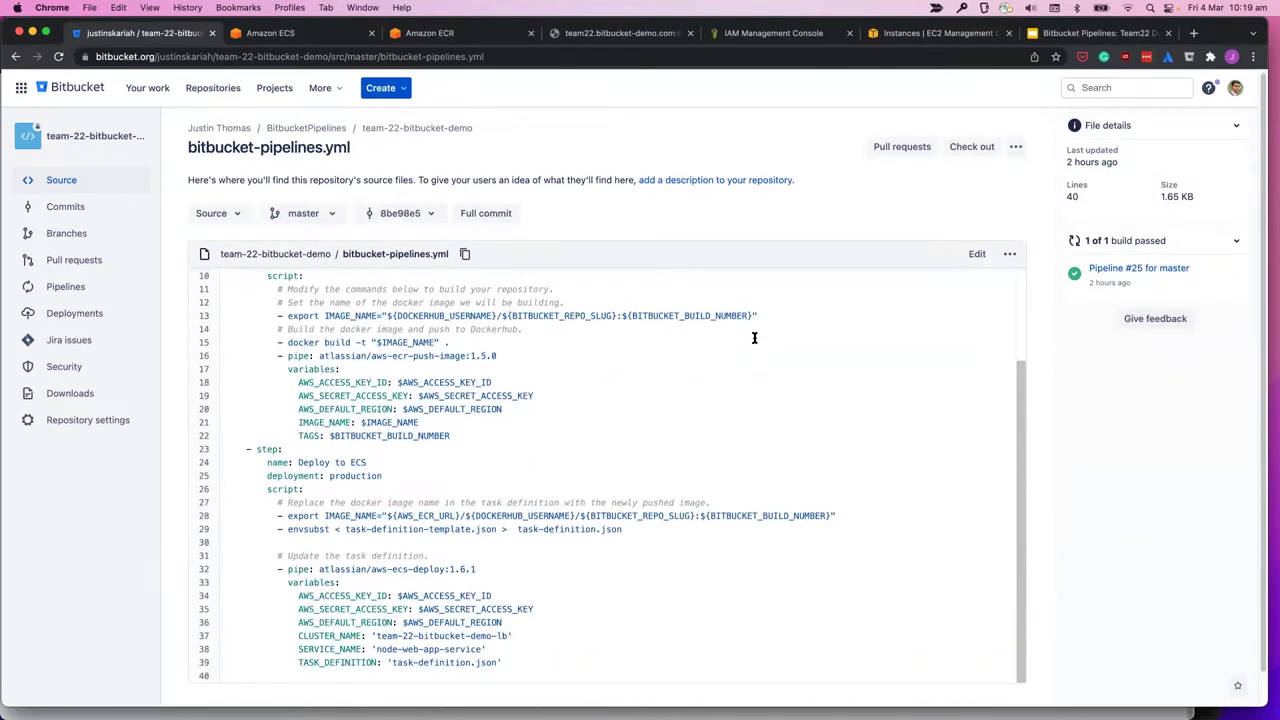
left_click(970, 255)
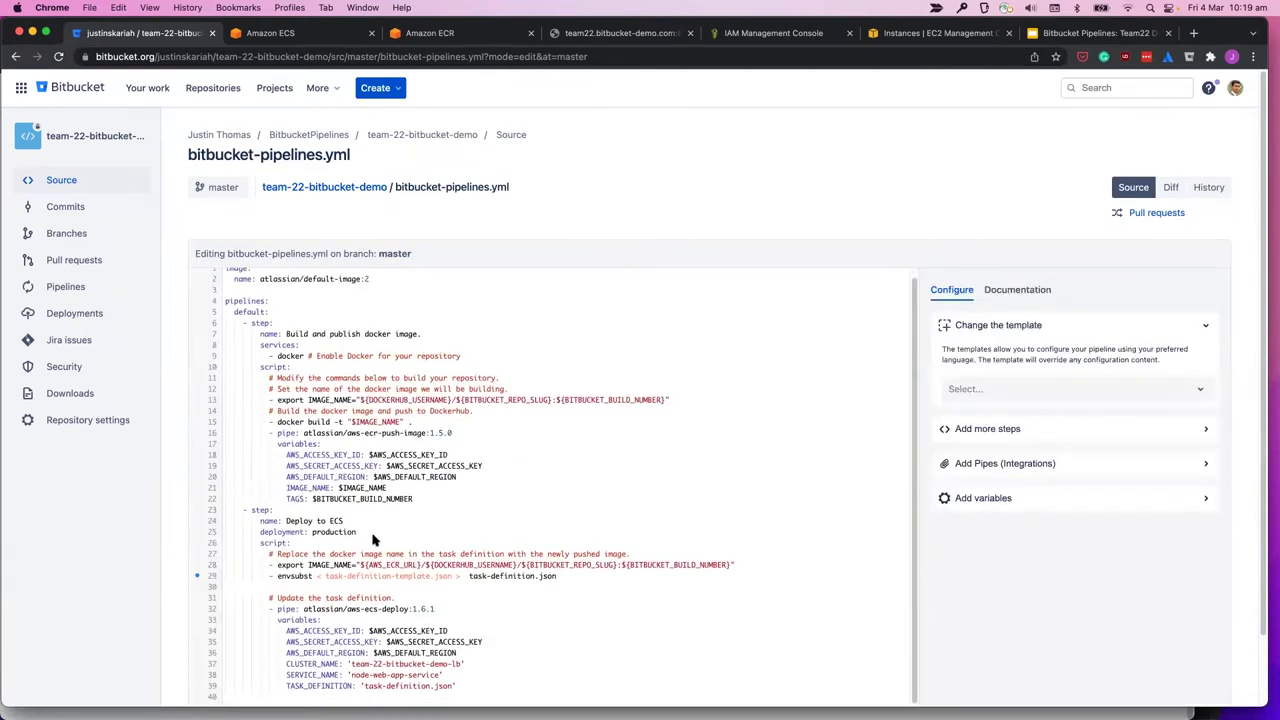
left_click(383, 524)
key("Return")
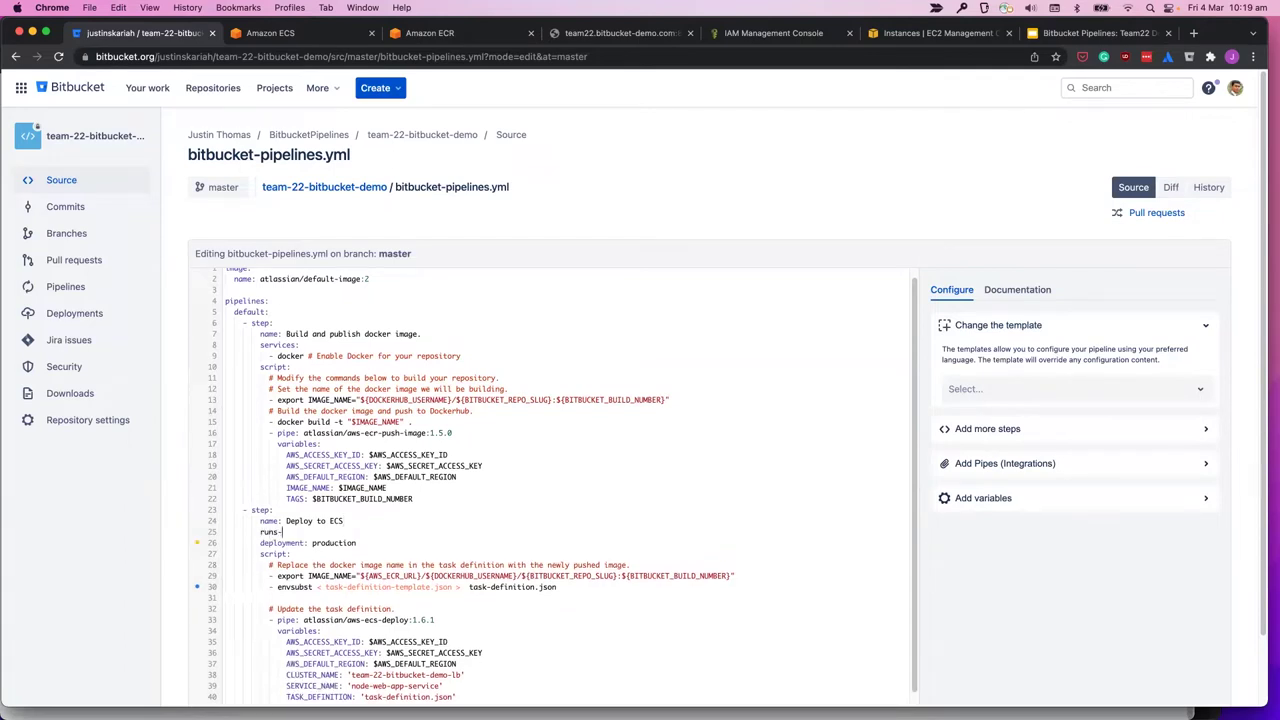
type("runs-on:")
type("prod.deploy")
Step: Start committing the file with a pull request, using the message "Changed the deployment step to be executed on a self-hosted runner"
scroll(533, 533, "down", 1)
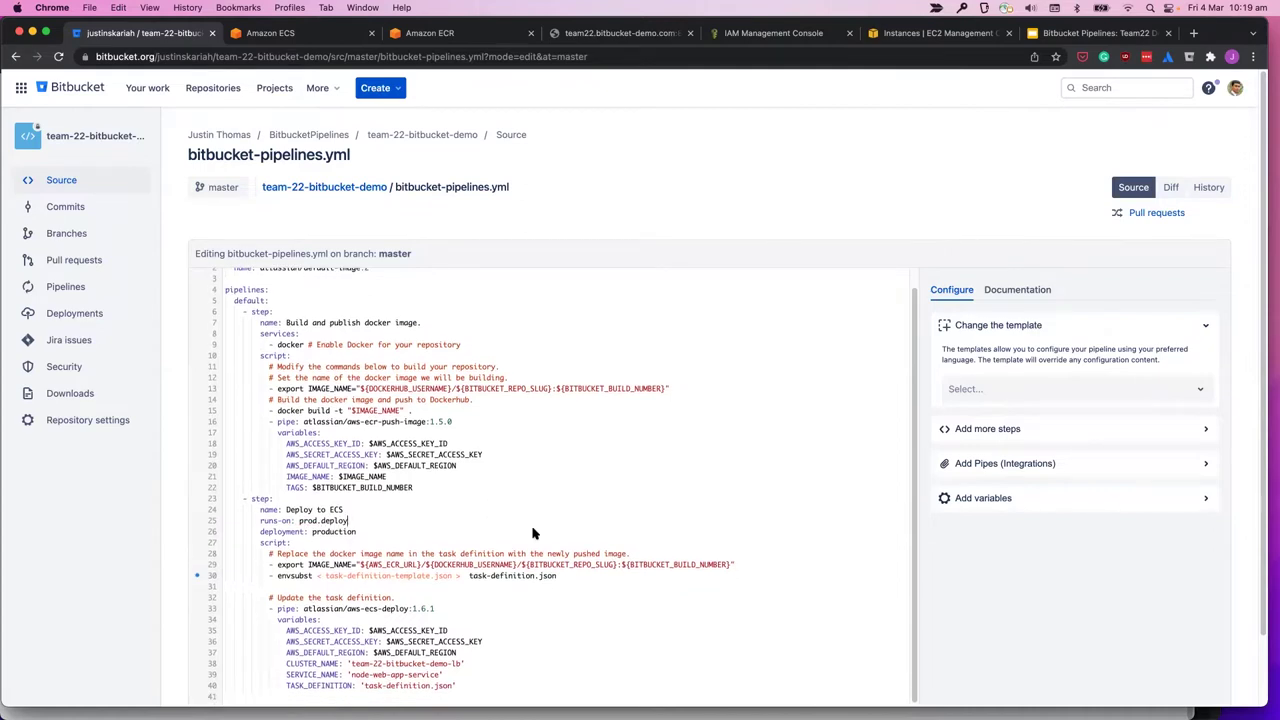
scroll(882, 541, "down", 2)
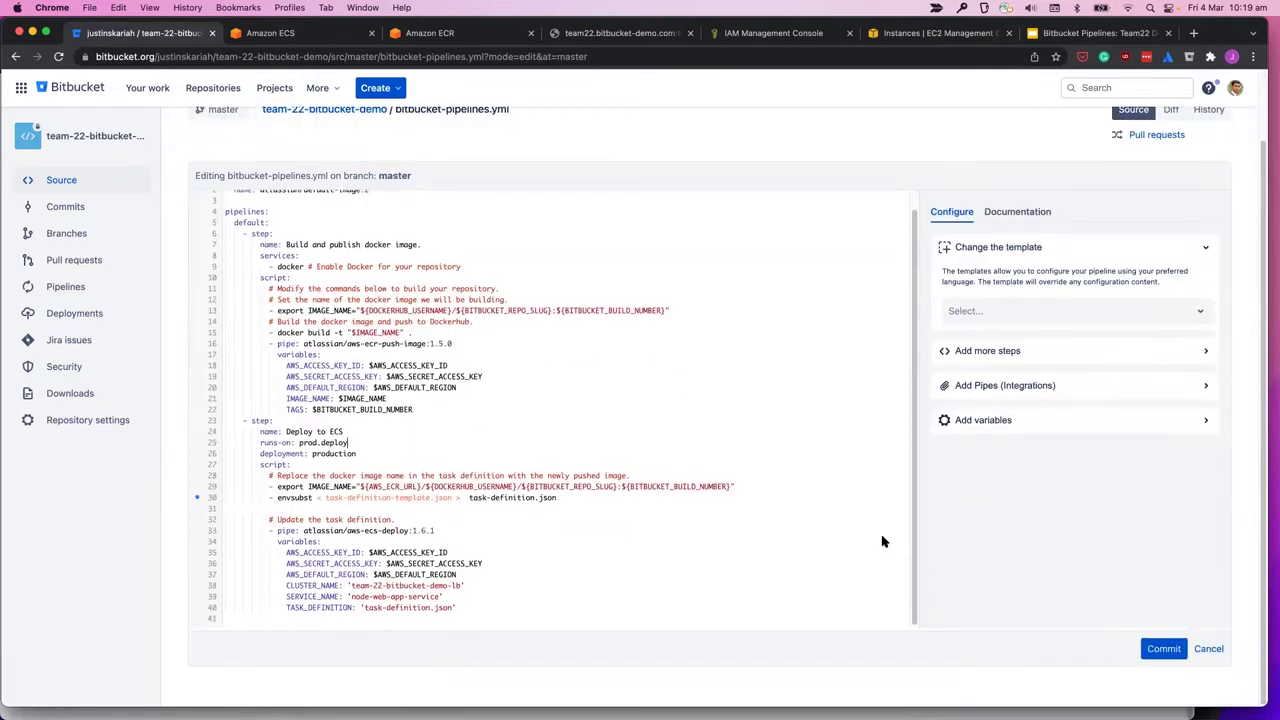
left_click(1160, 648)
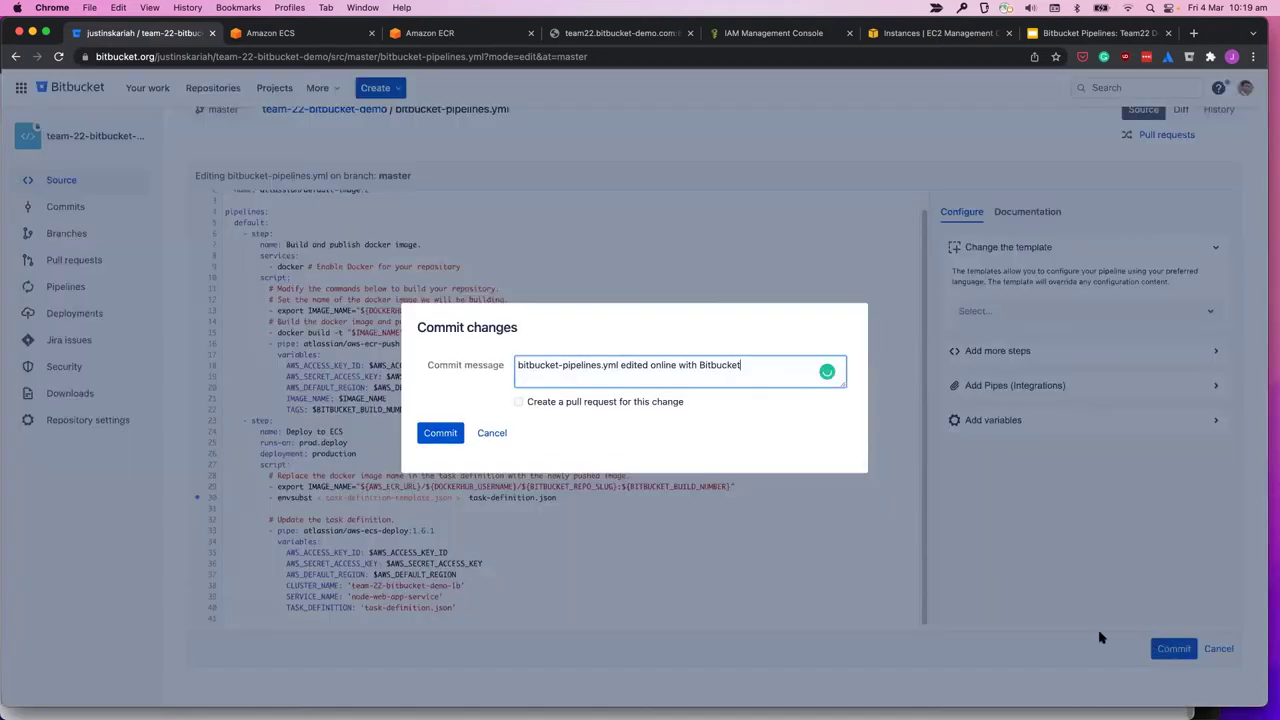
left_click(519, 403)
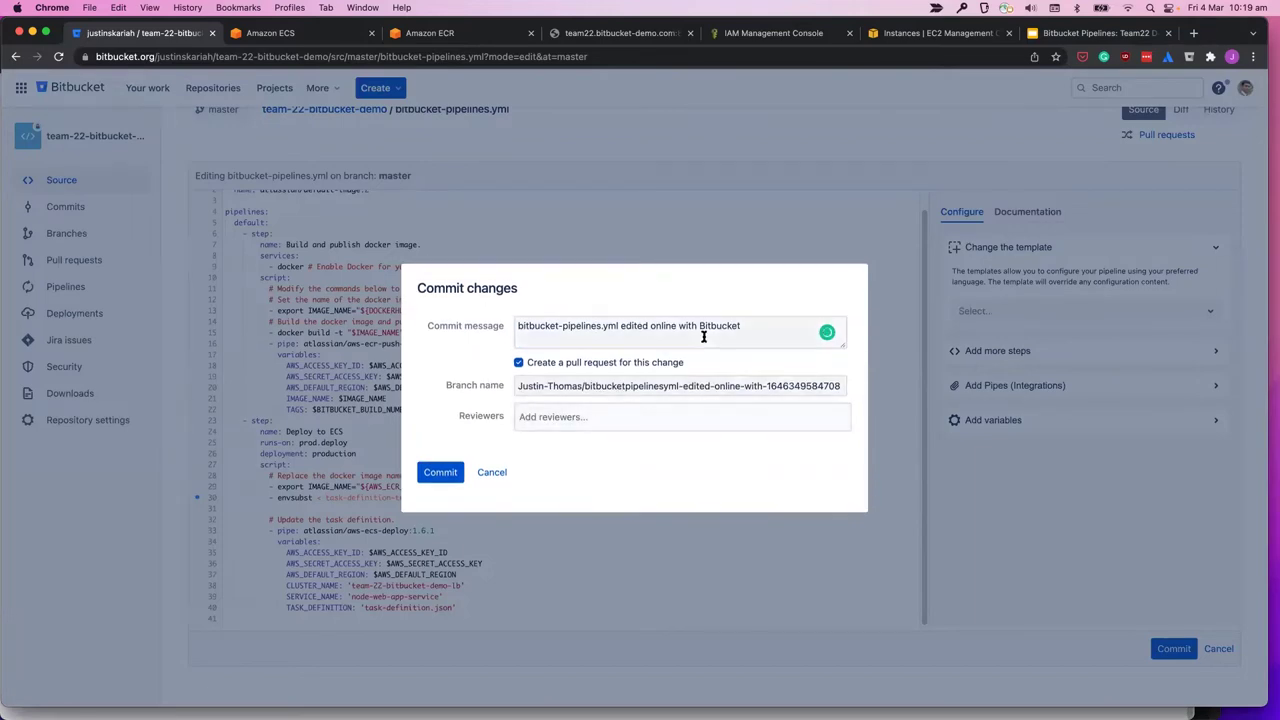
left_click(751, 331)
key("super+a")
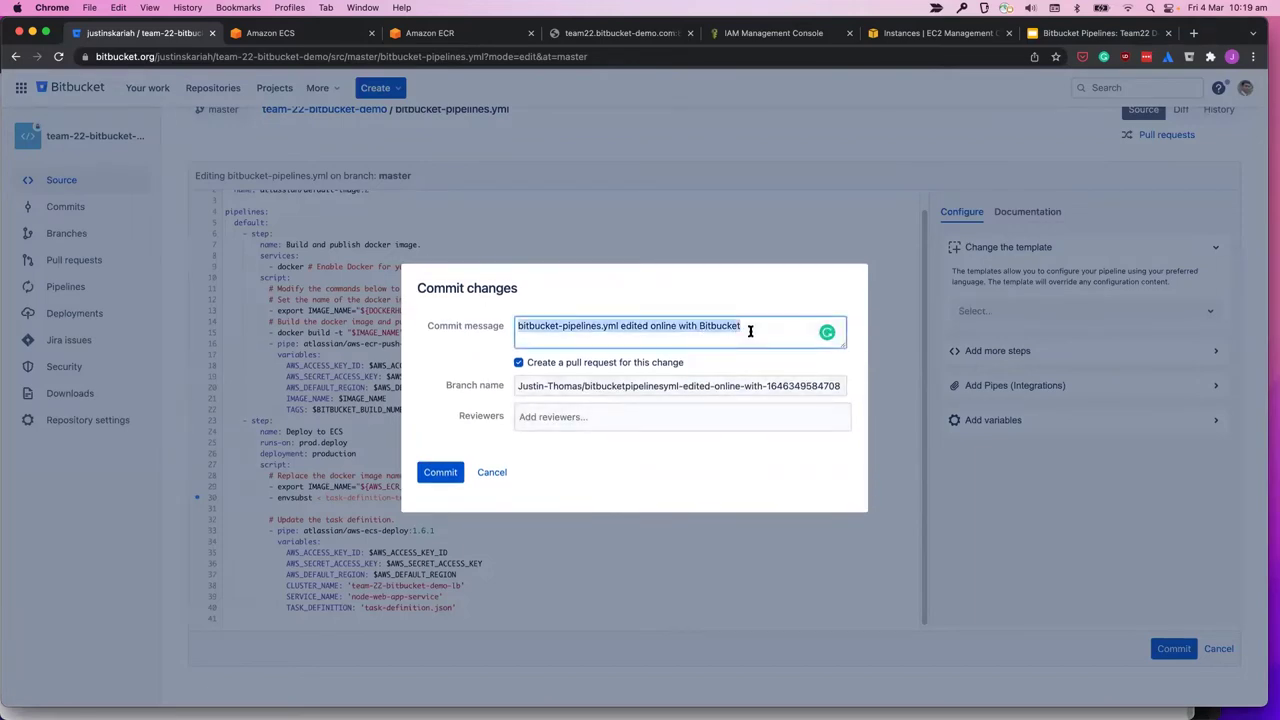
key("BackSpace")
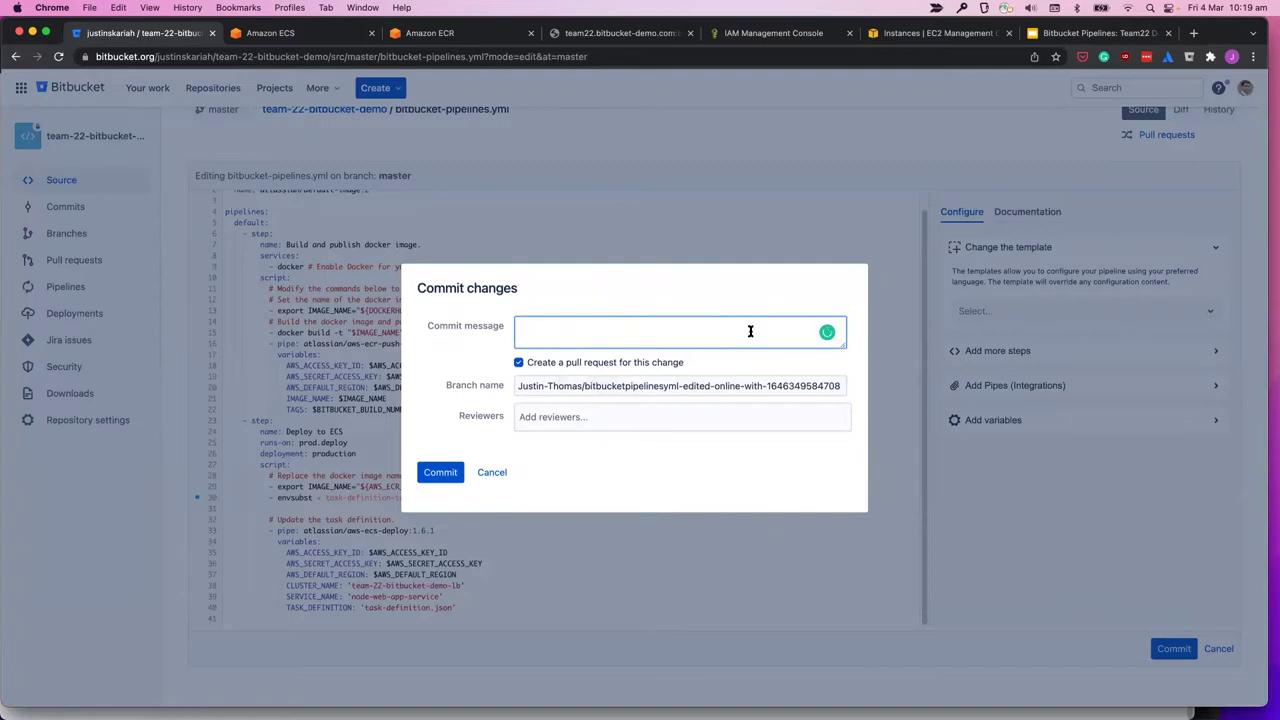
type("Changed the deployments step")
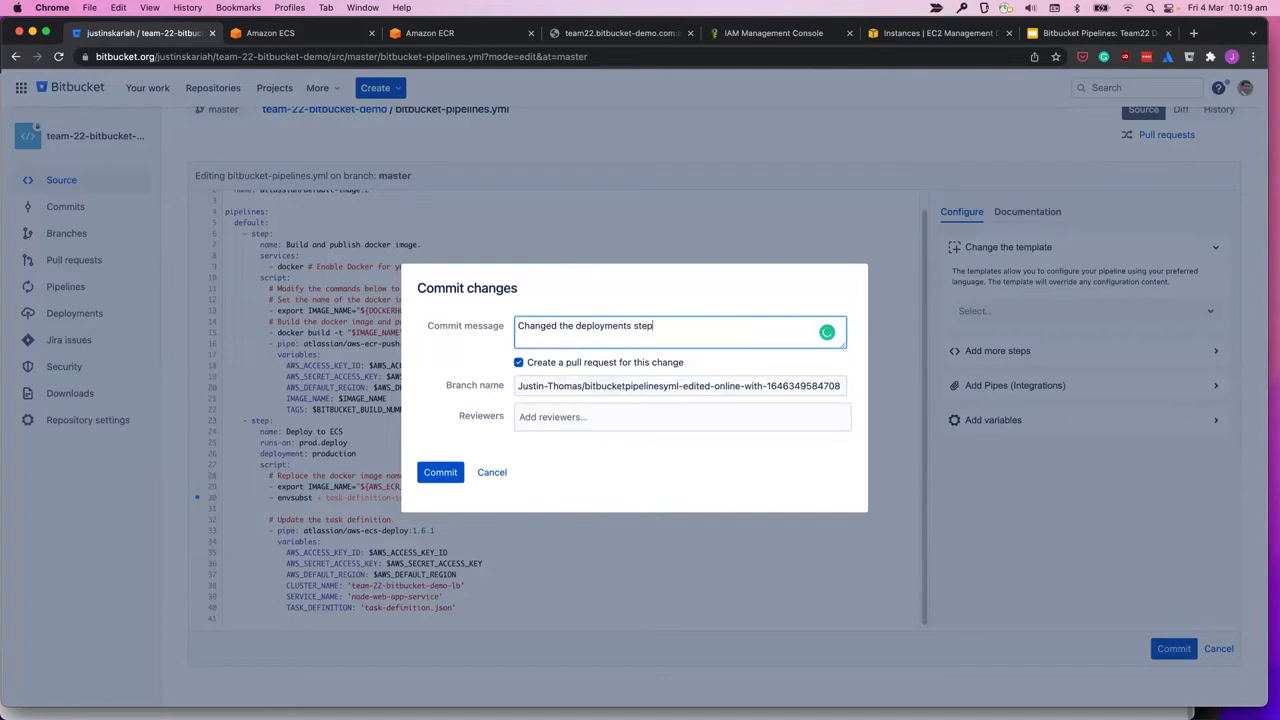
type("step to be executed on a self-hosted runner")
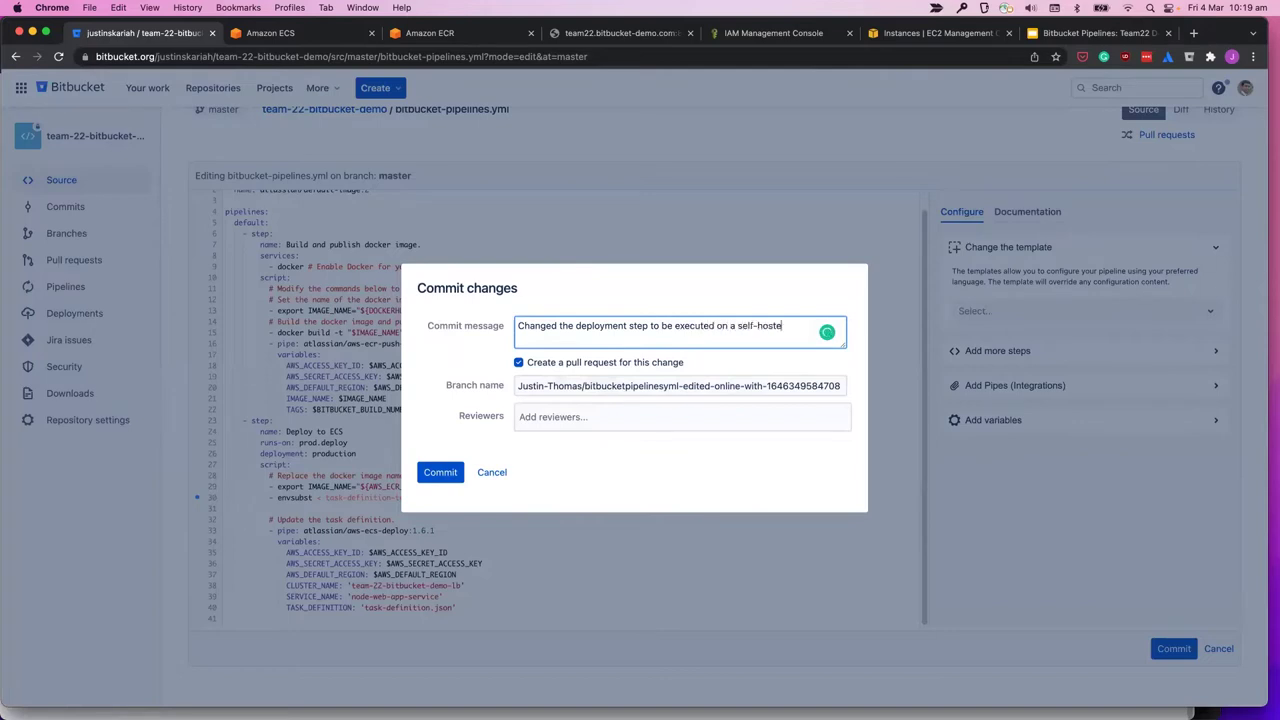
Step: Name the pull request branch team22-bitbucket-demo and commit the change without adding reviewers
triple_click(696, 387)
type("team22-bit")
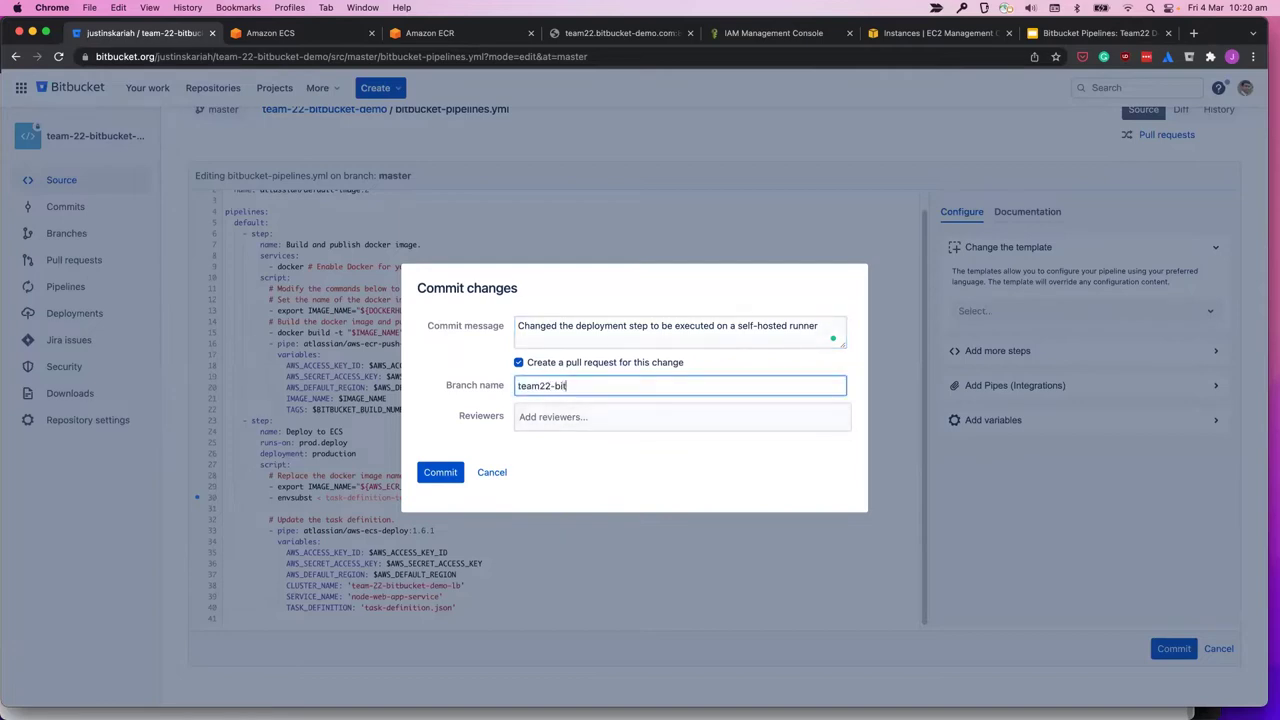
type("bucket-demo")
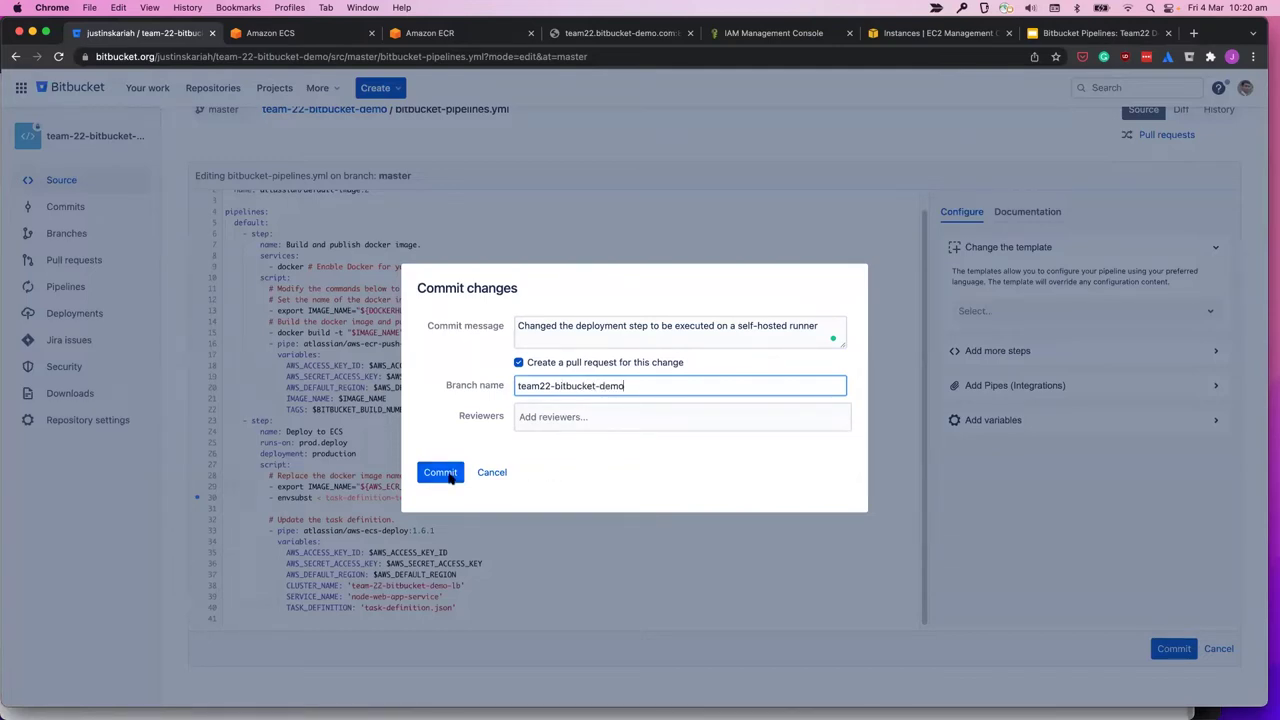
left_click(445, 474)
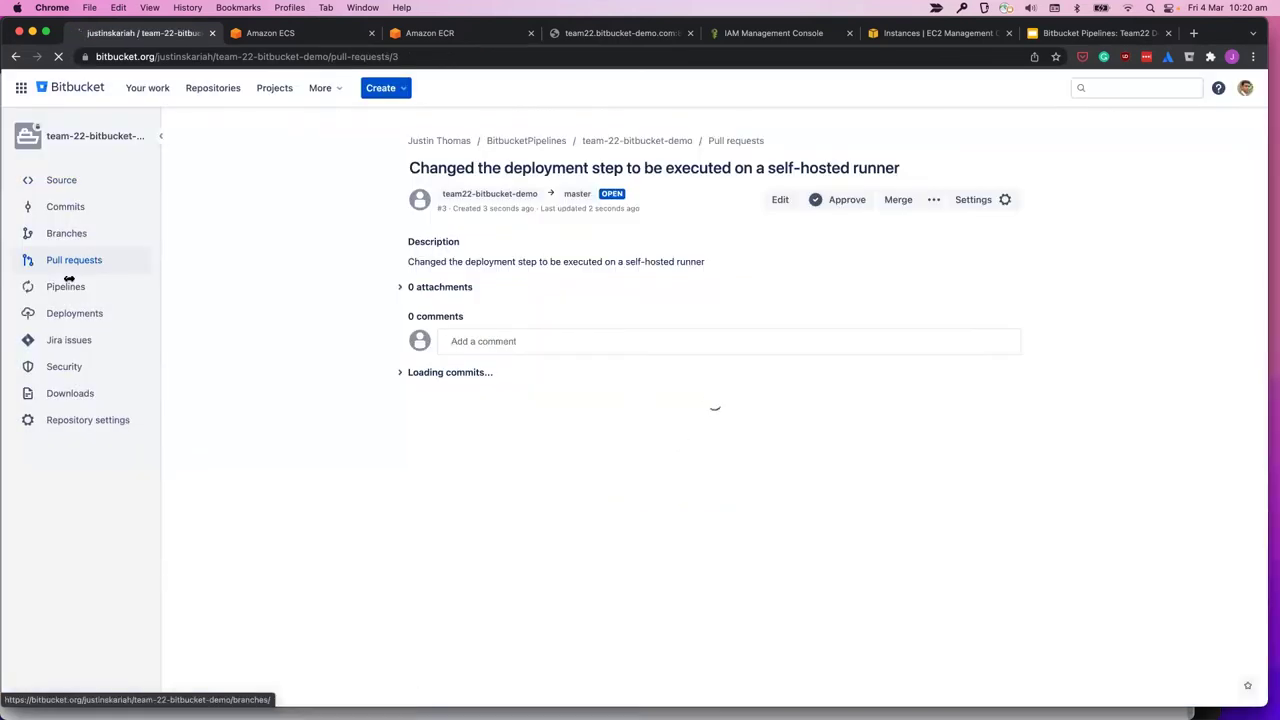
Step: Open the pipeline run triggered by the new commit on the team22-bitbucket-demo branch
left_click(64, 284)
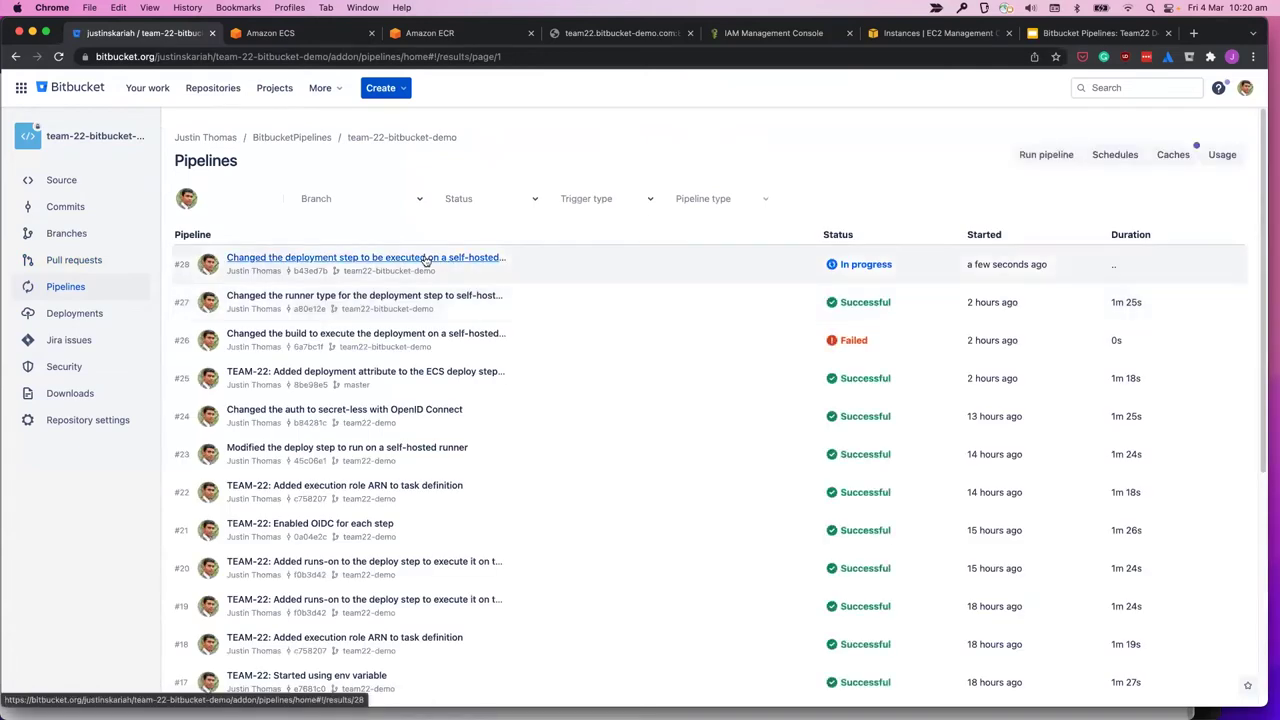
left_click(423, 264)
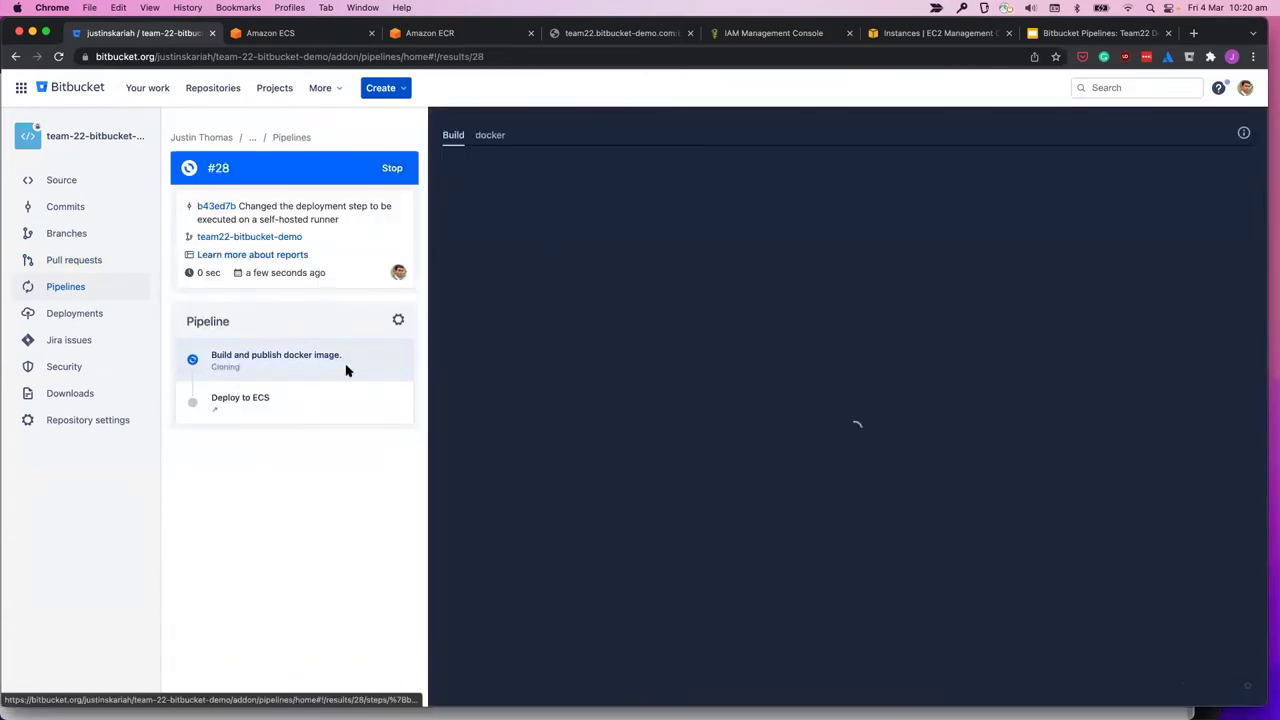
Step: Open bitbucket-pipelines.yml on master from the source files and read through its build and Deploy to ECS steps
left_click(60, 185)
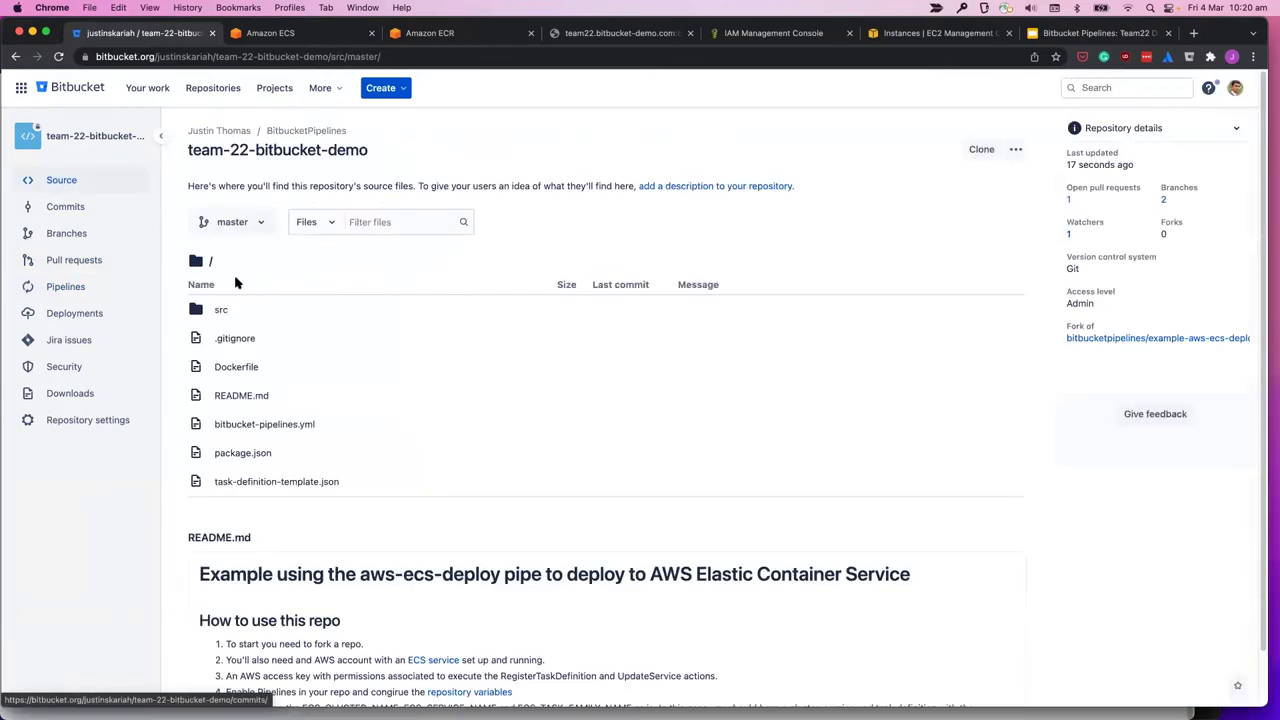
left_click(271, 499)
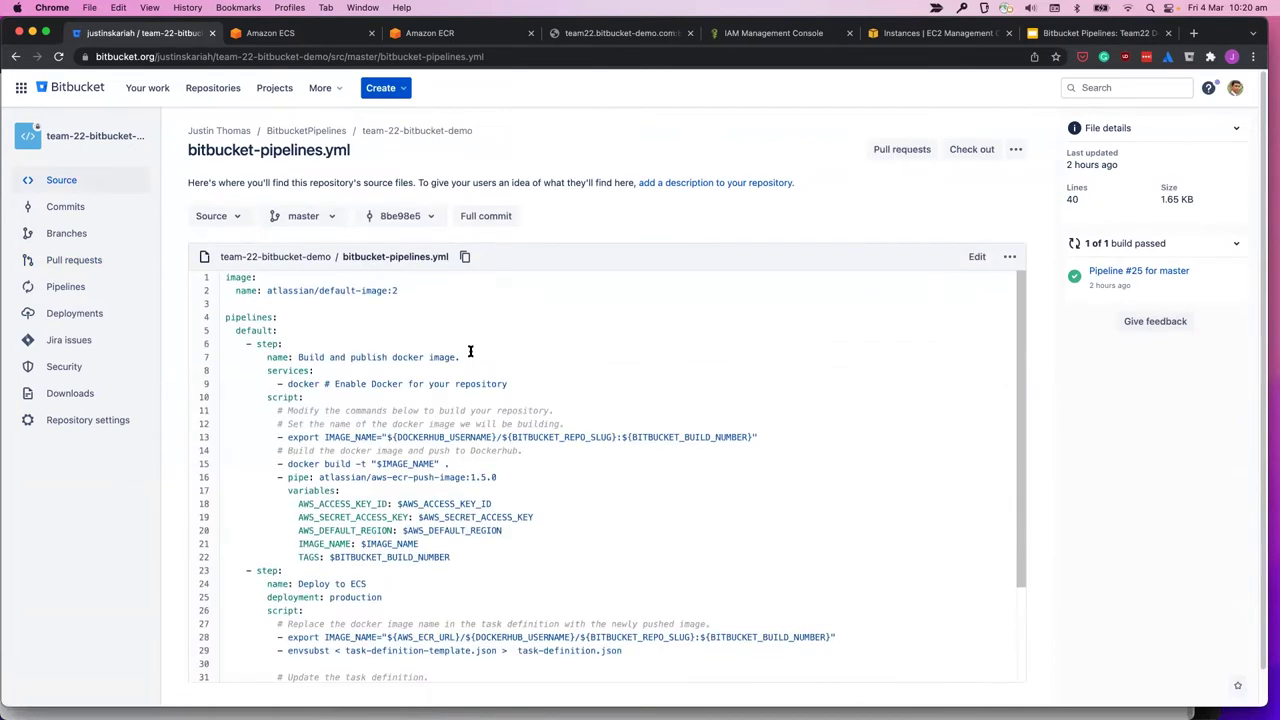
scroll(470, 351, "down", 5)
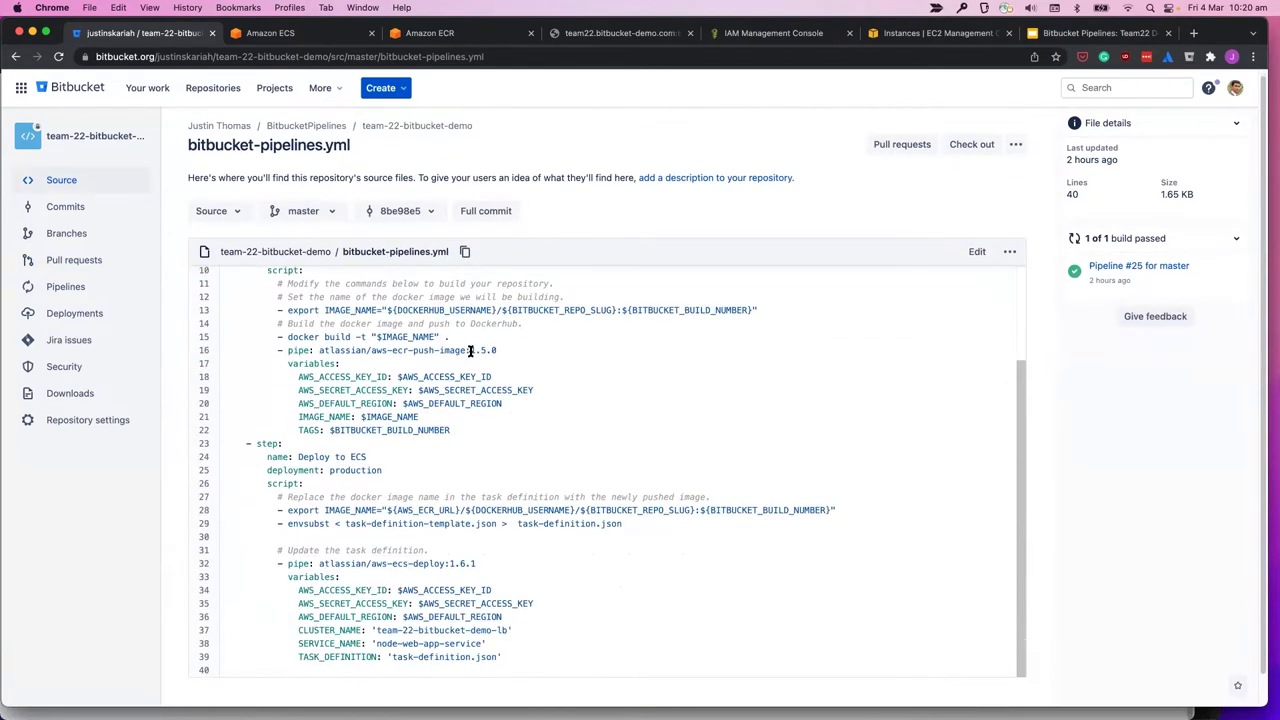
scroll(470, 351, "down", 1)
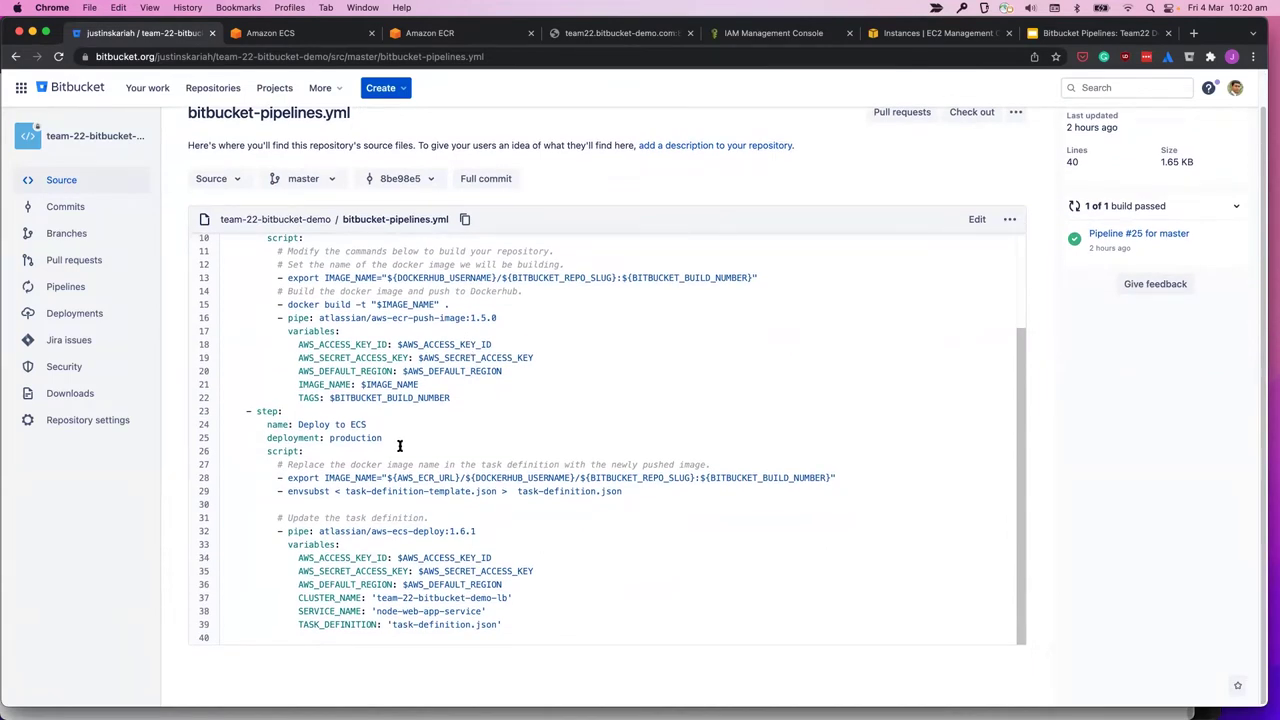
scroll(399, 446, "up", 3)
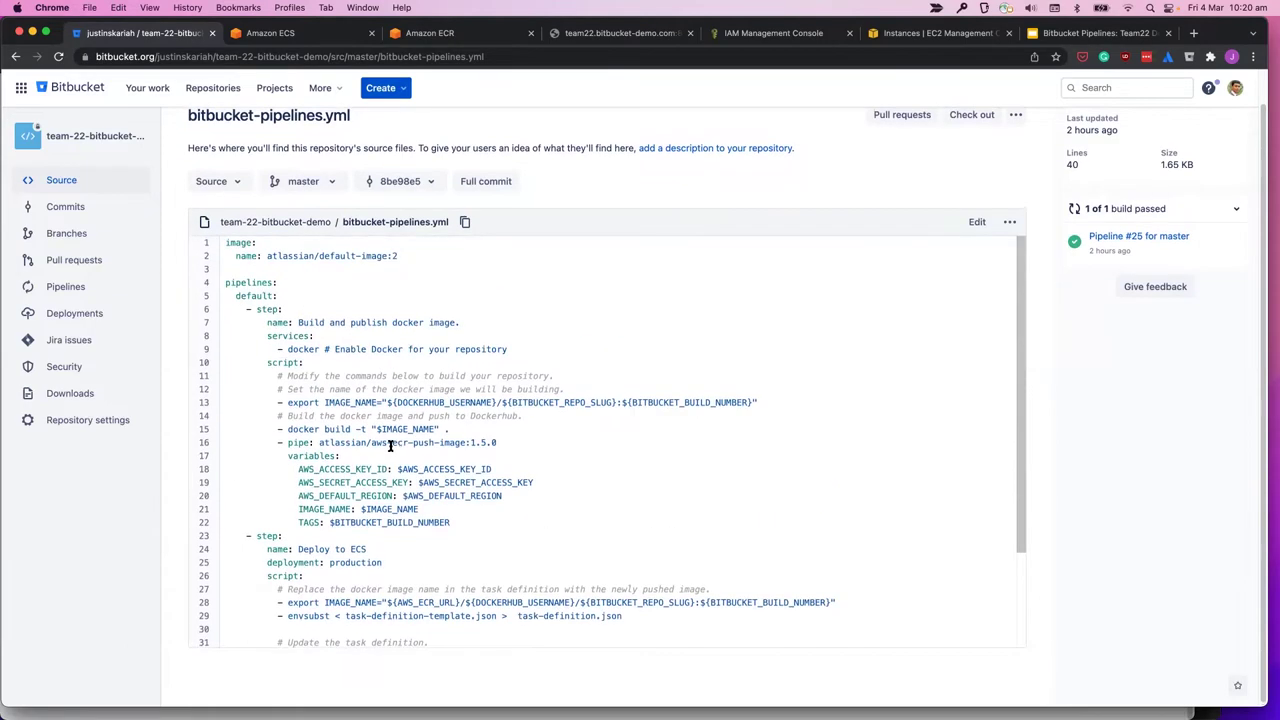
scroll(365, 435, "down", 2)
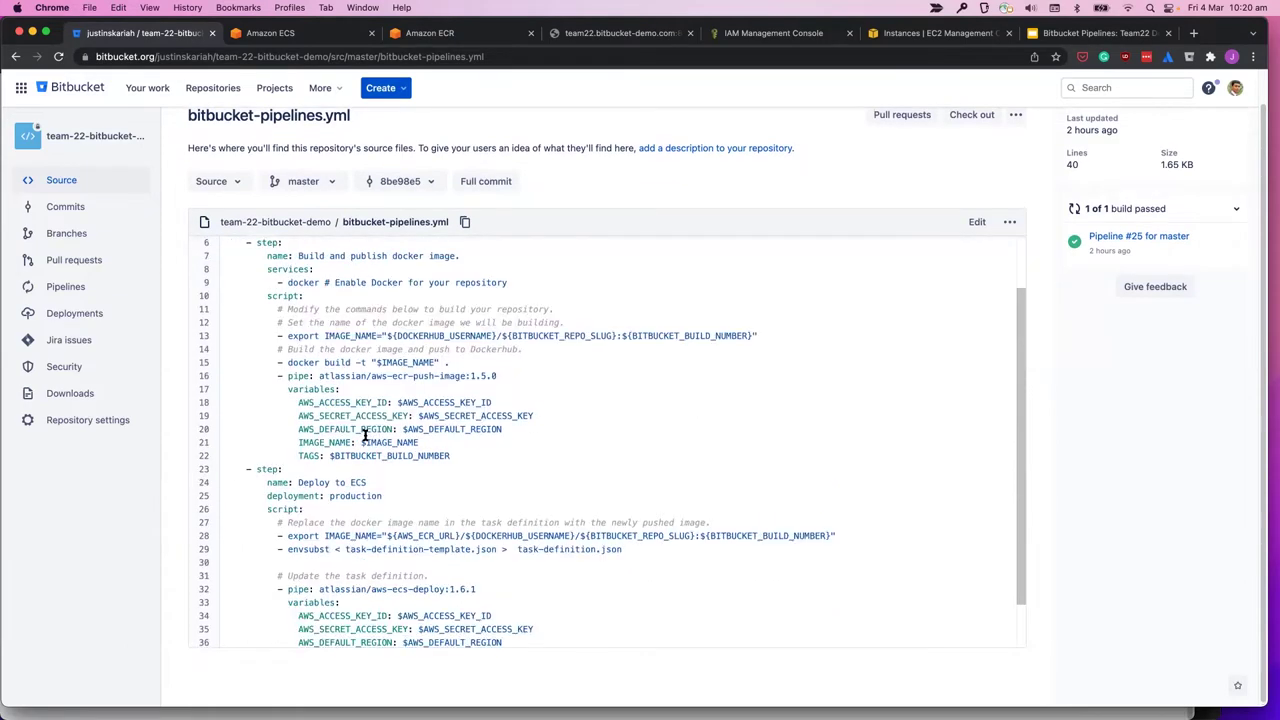
scroll(364, 432, "down", 2)
scroll(363, 431, "up", 3)
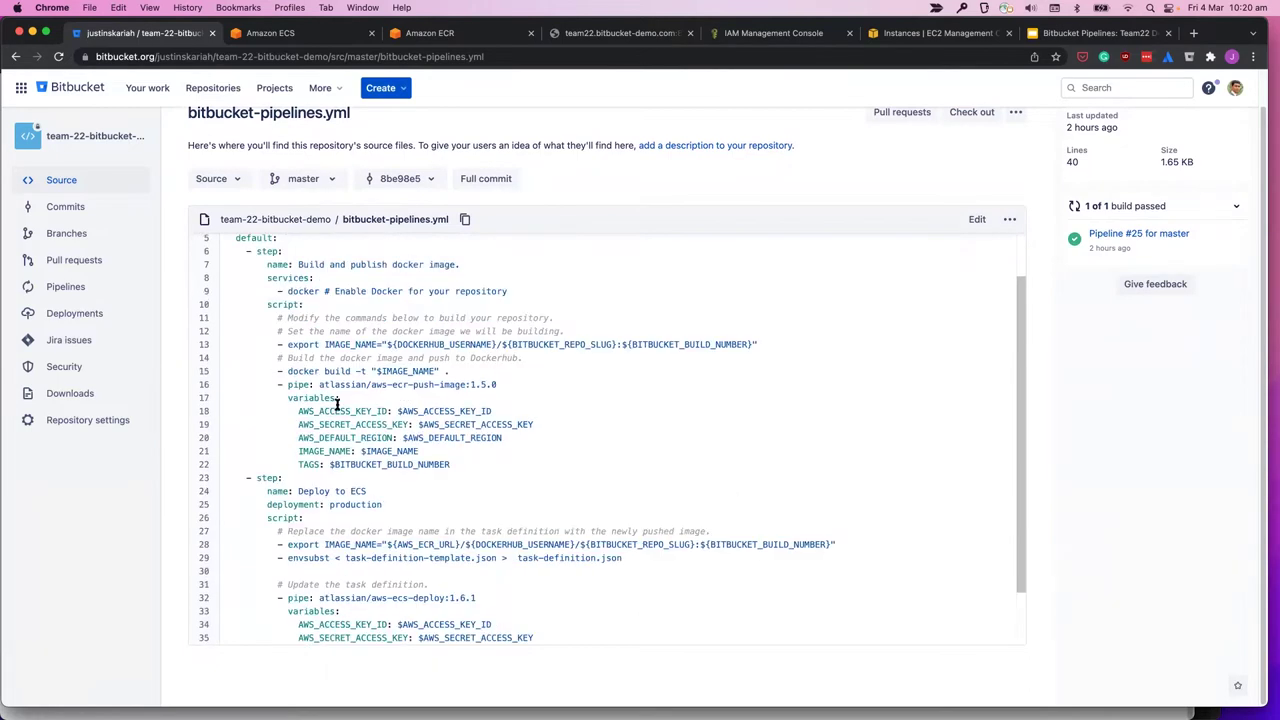
Step: Examine the aws-ecr-push-image and aws-ecs-deploy pipes, the docker service and the docker build command in the pipeline file
left_click_drag(285, 386, 498, 384)
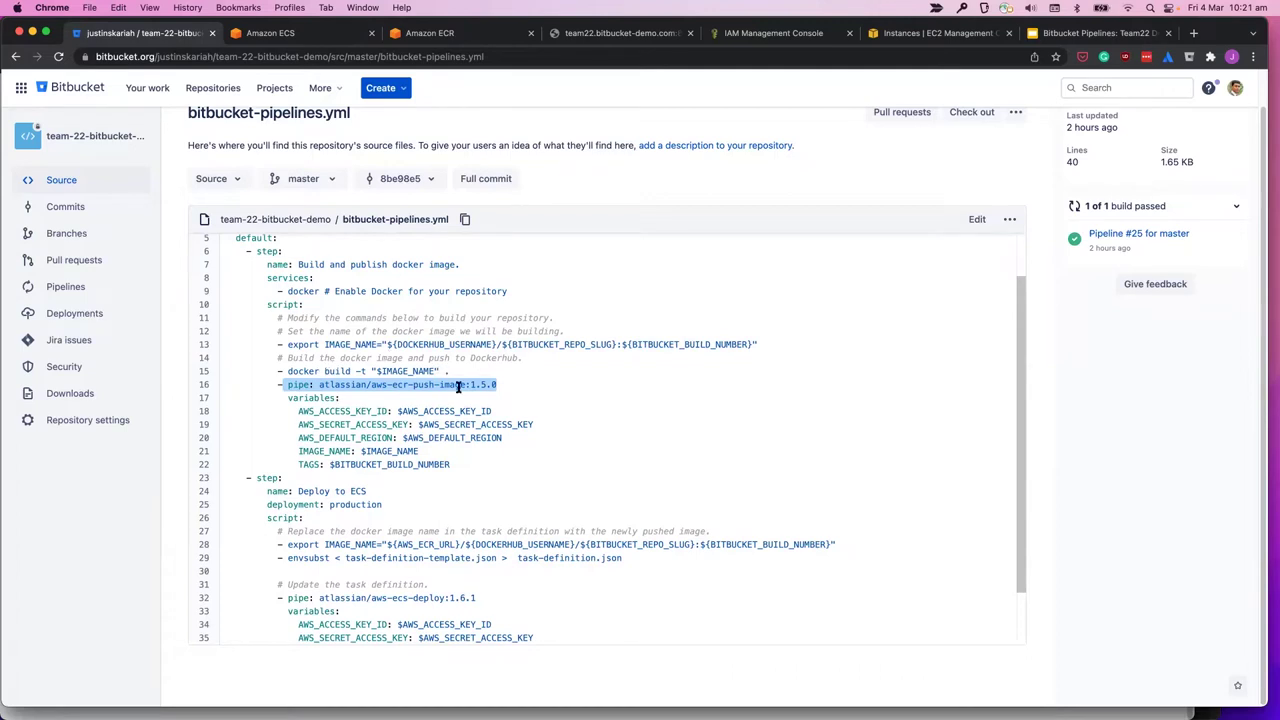
scroll(458, 386, "down", 2)
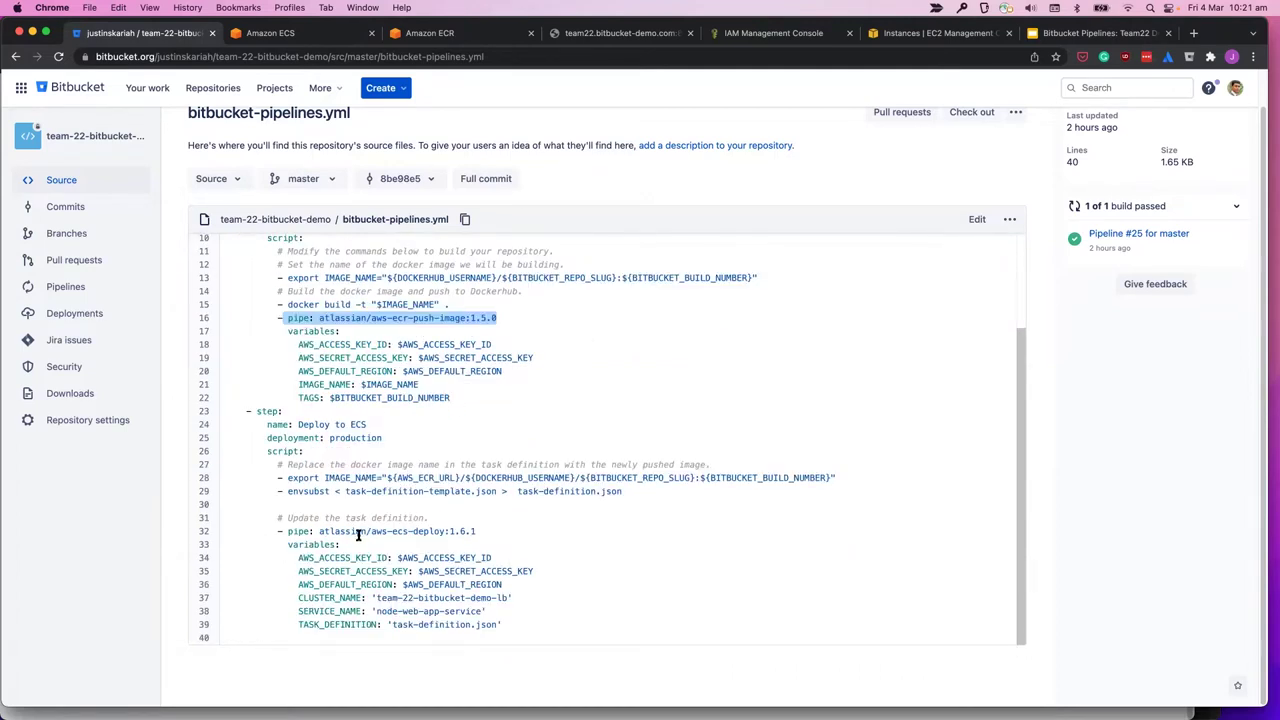
left_click_drag(319, 531, 446, 531)
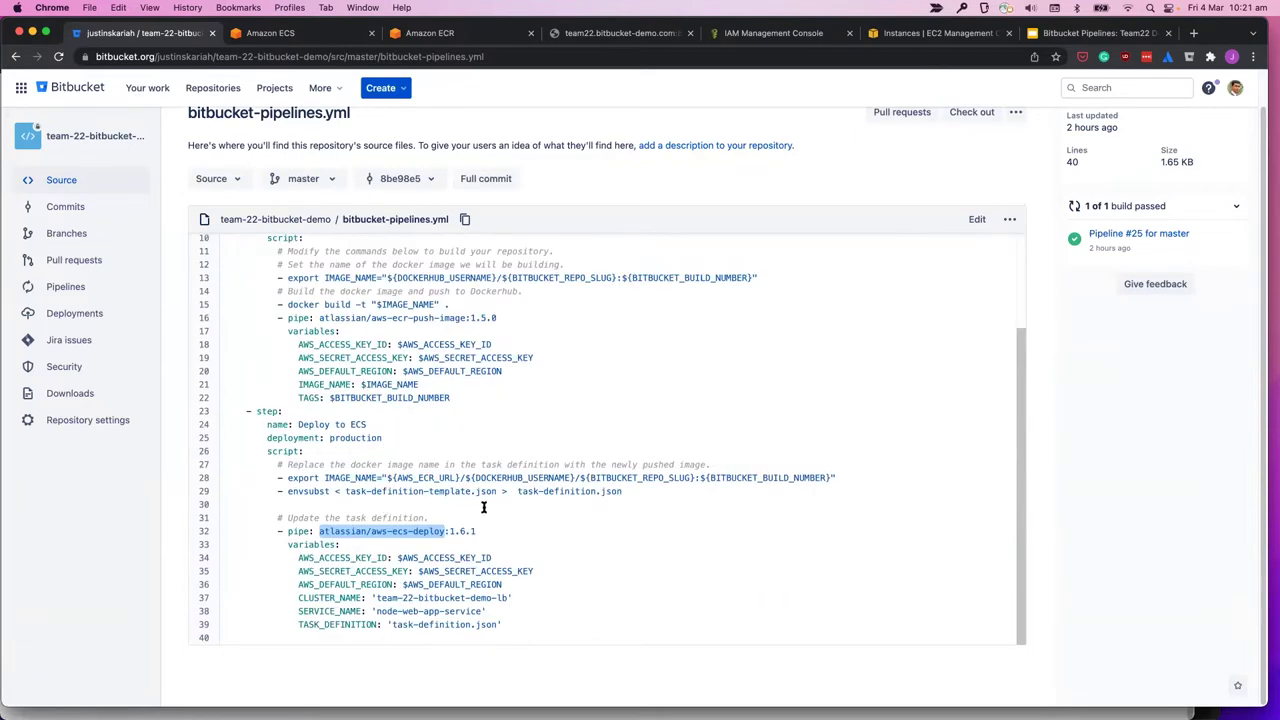
scroll(483, 507, "up", 2)
scroll(483, 507, "up", 2)
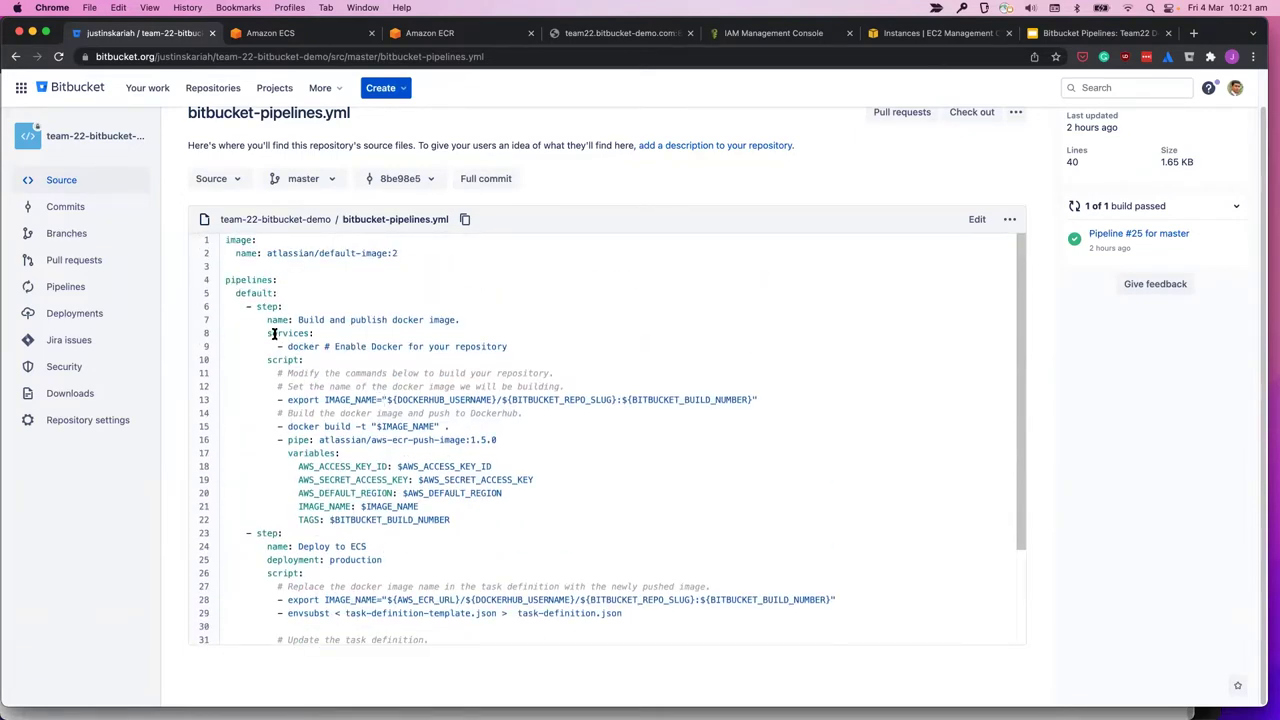
left_click_drag(268, 333, 333, 345)
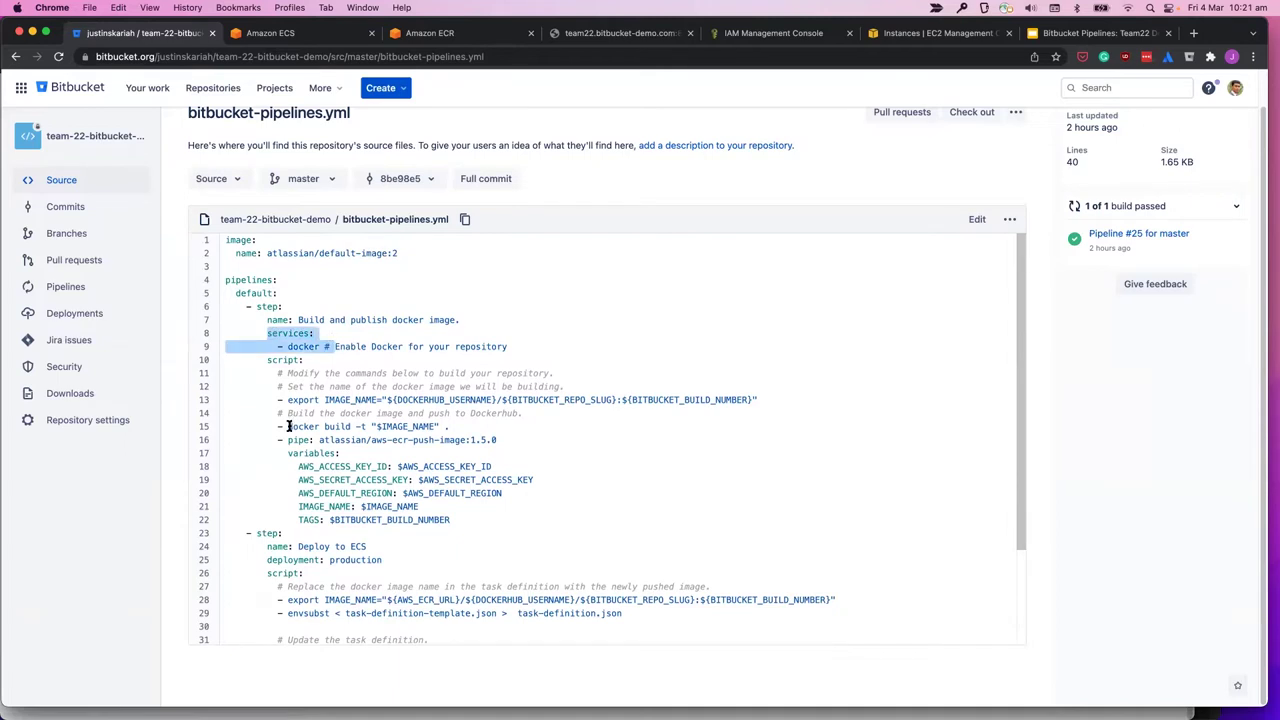
left_click_drag(288, 426, 440, 426)
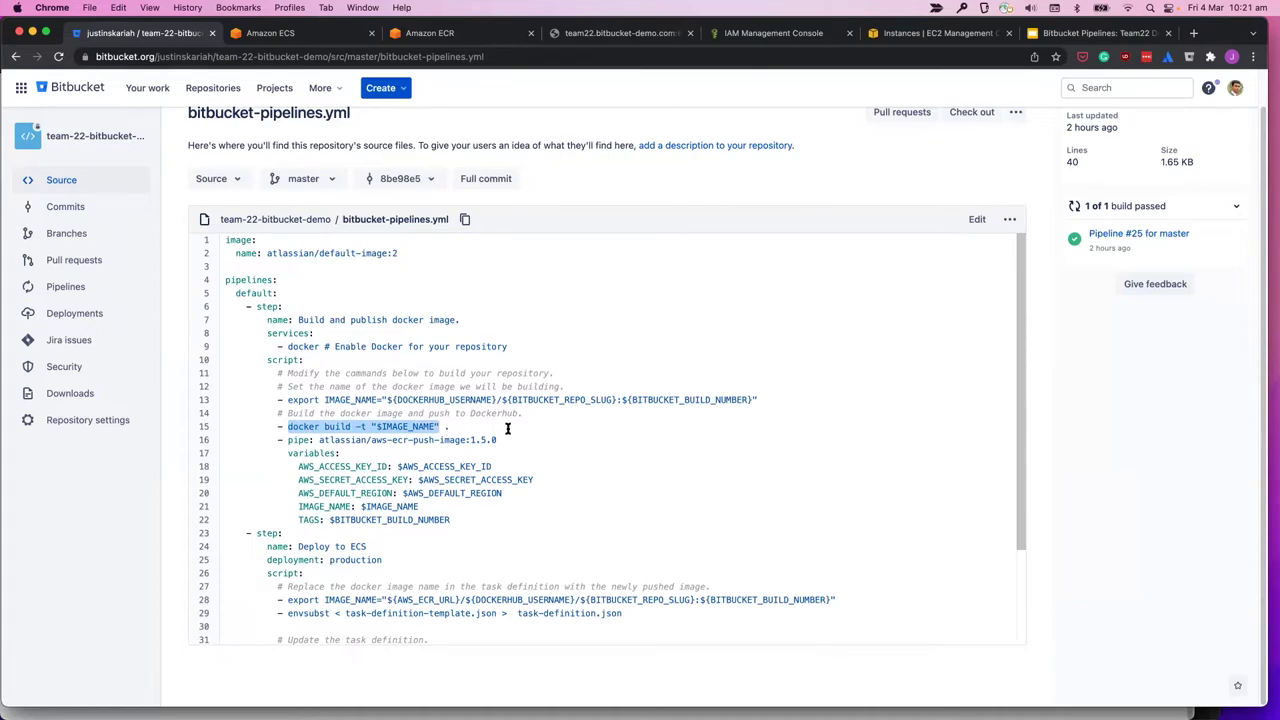
scroll(507, 428, "down", 3)
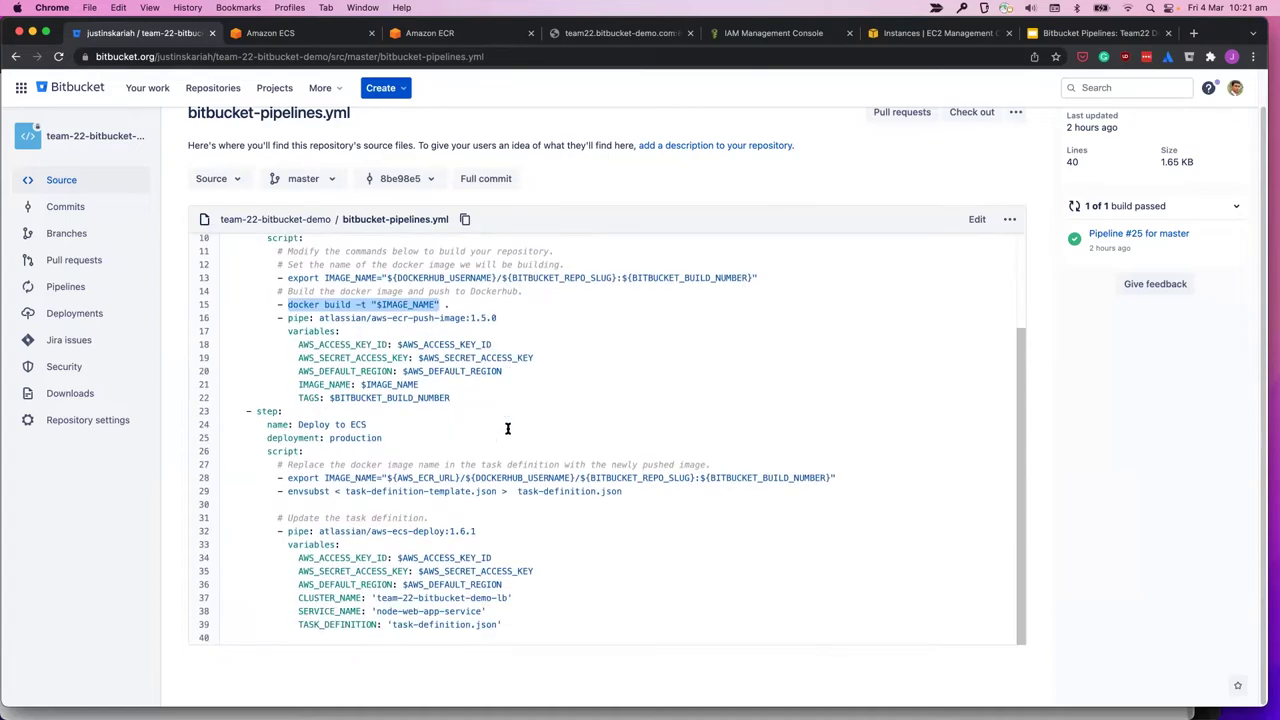
Step: Reopen pipeline run #28 and inspect the log of its Deploy to ECS step
left_click(77, 289)
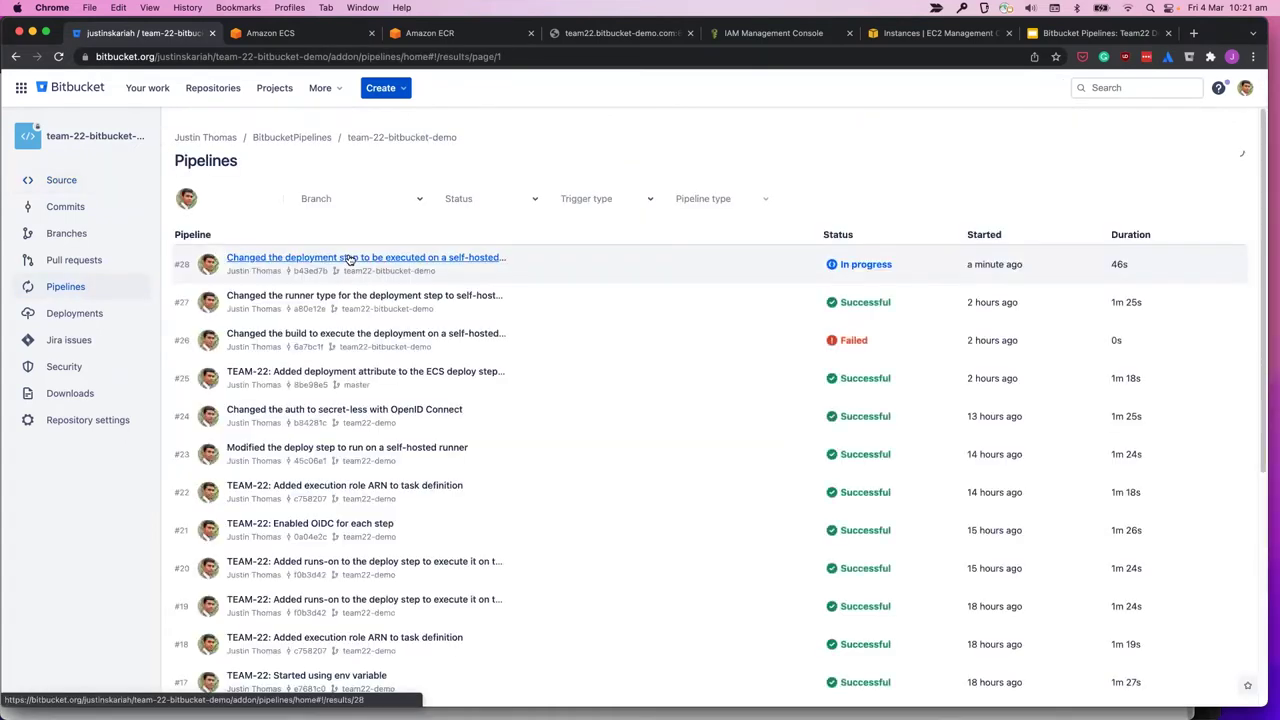
left_click(349, 259)
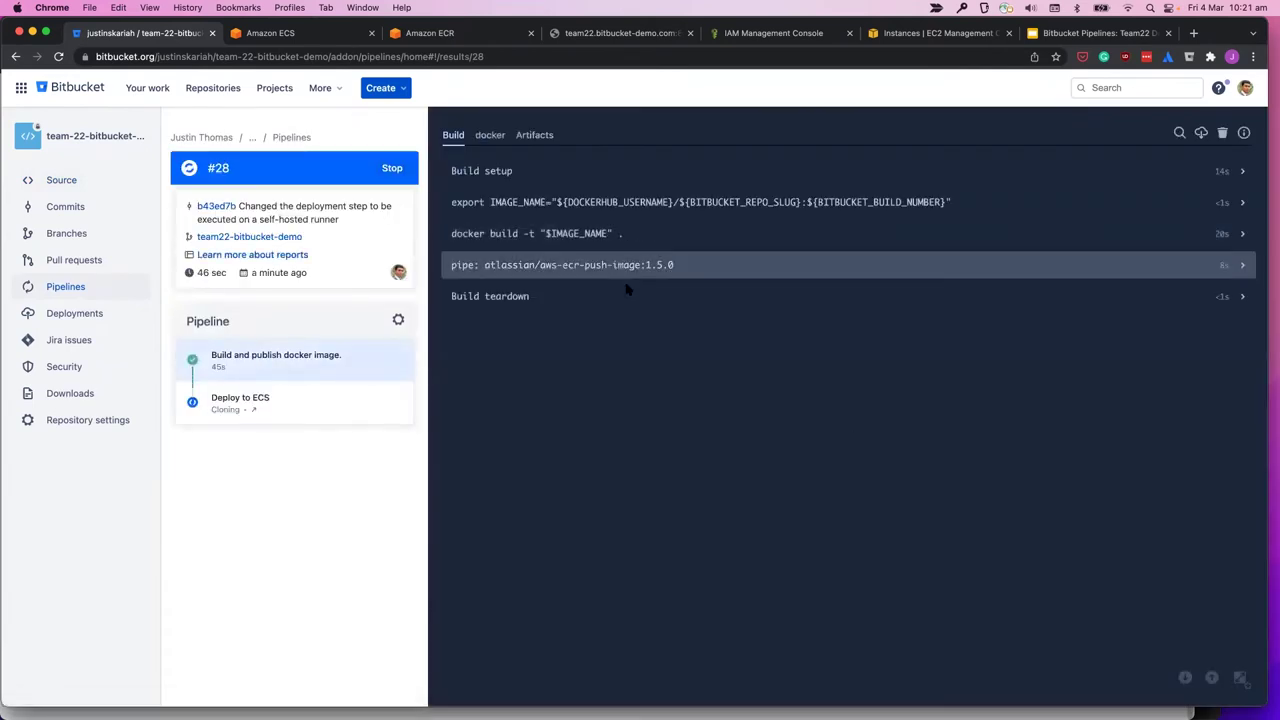
left_click(296, 409)
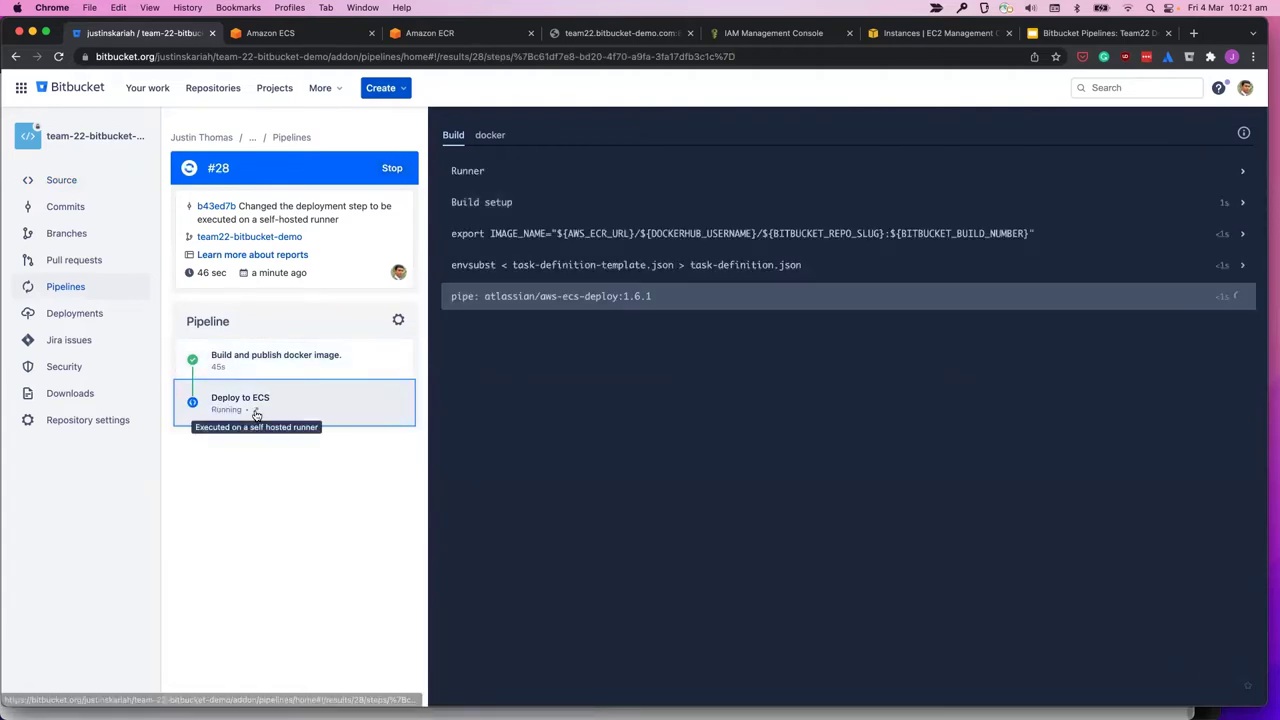
Step: Switch to iTerm2 and check the runner's last log lines for the step result and the runner's current state
key("super+Tab")
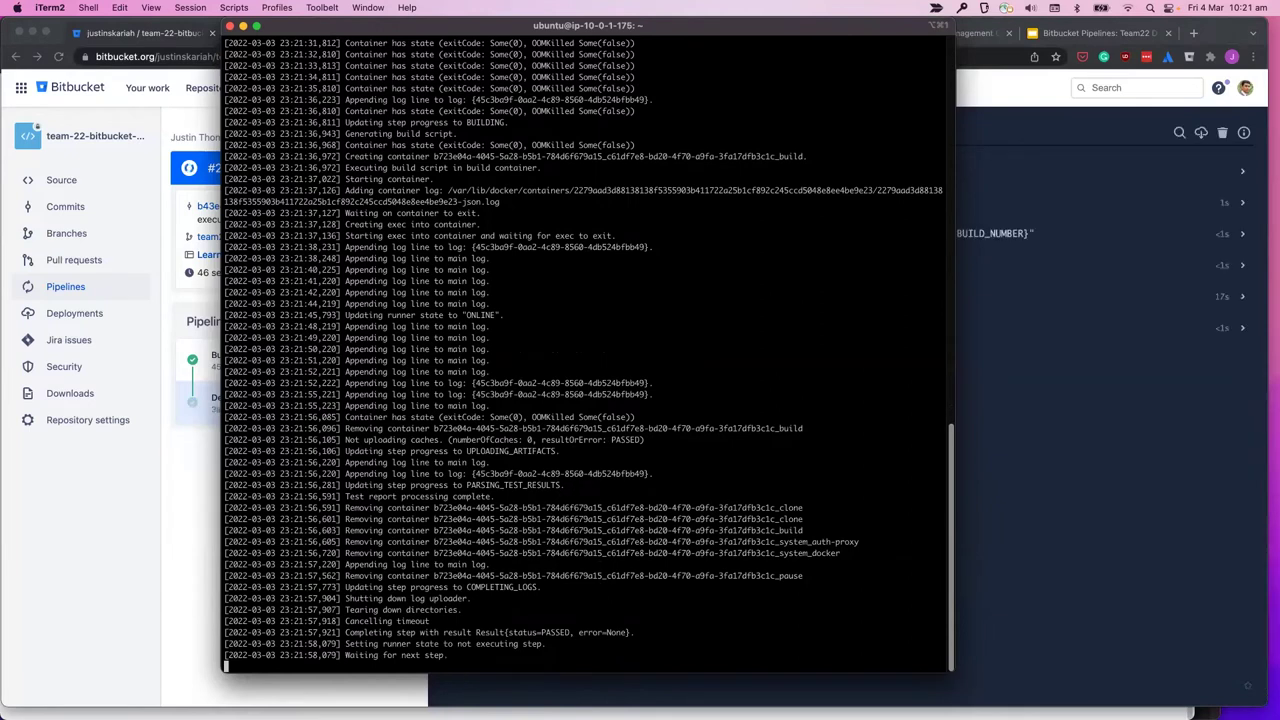
left_click_drag(630, 633, 228, 632)
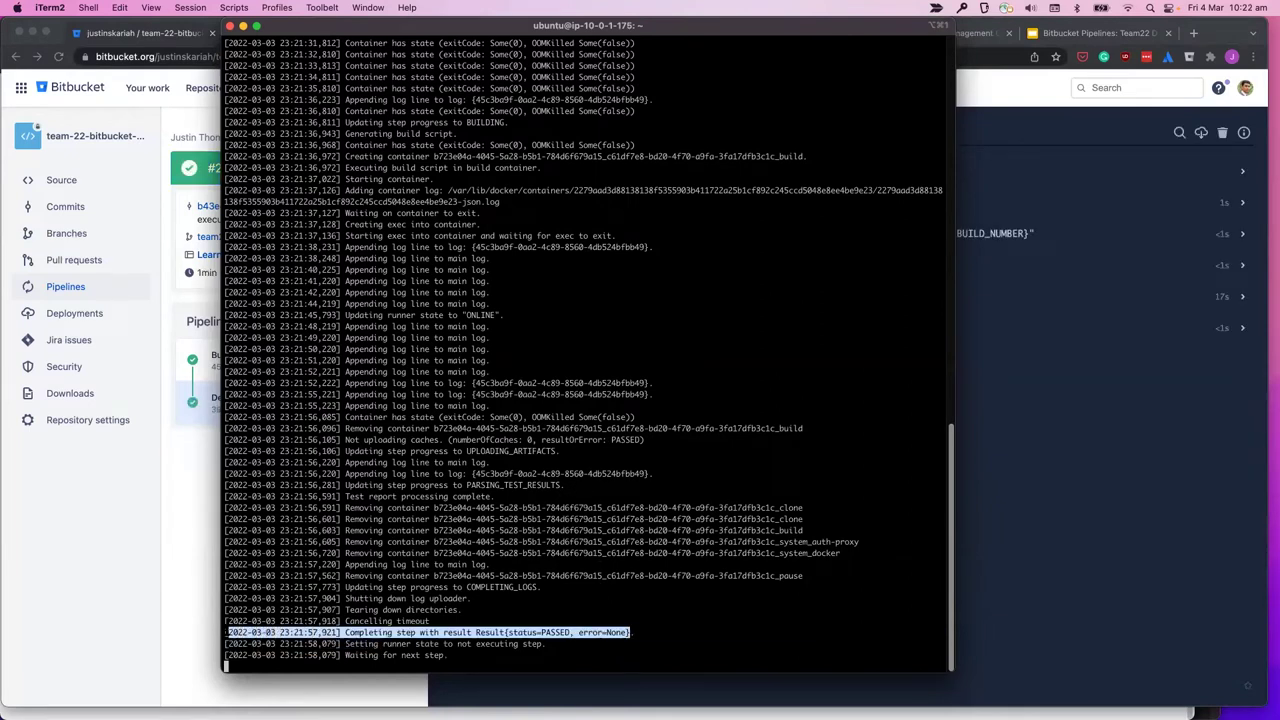
left_click_drag(447, 656, 242, 656)
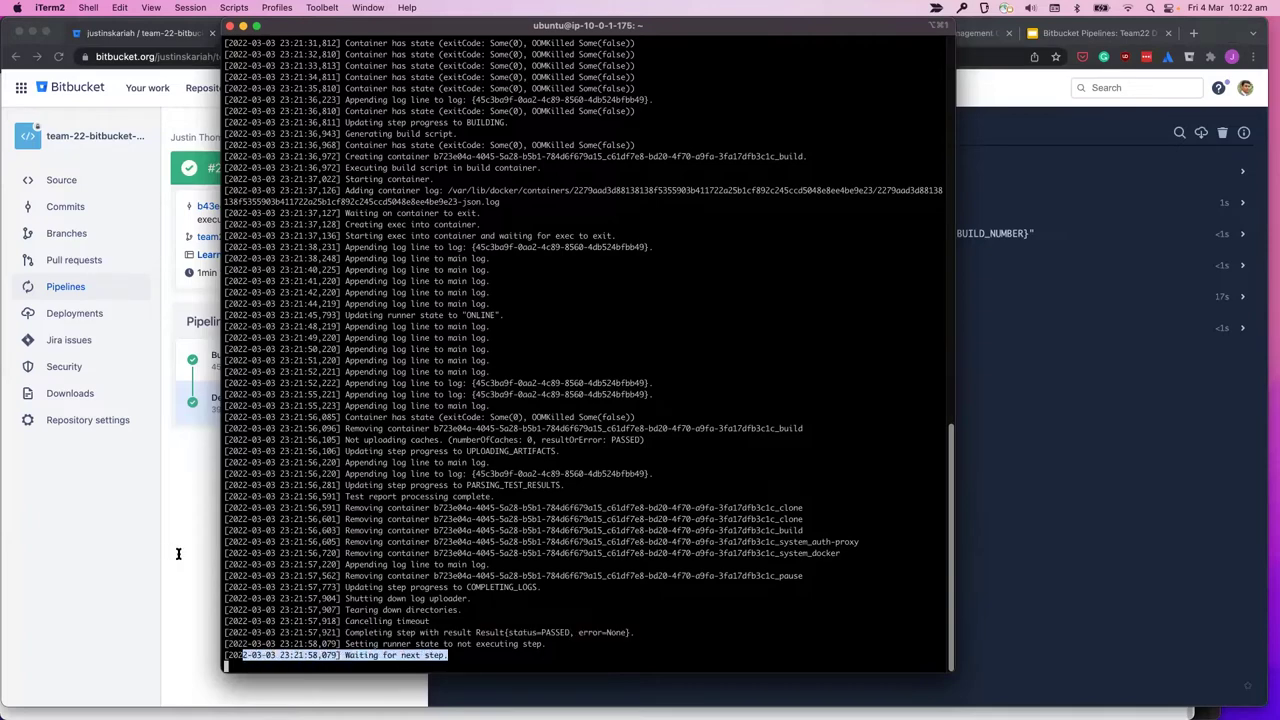
Step: Switch back to Chrome, refresh the ECR images of team-22-bitbucket-demo and check the push time of image tag 28
left_click(178, 553)
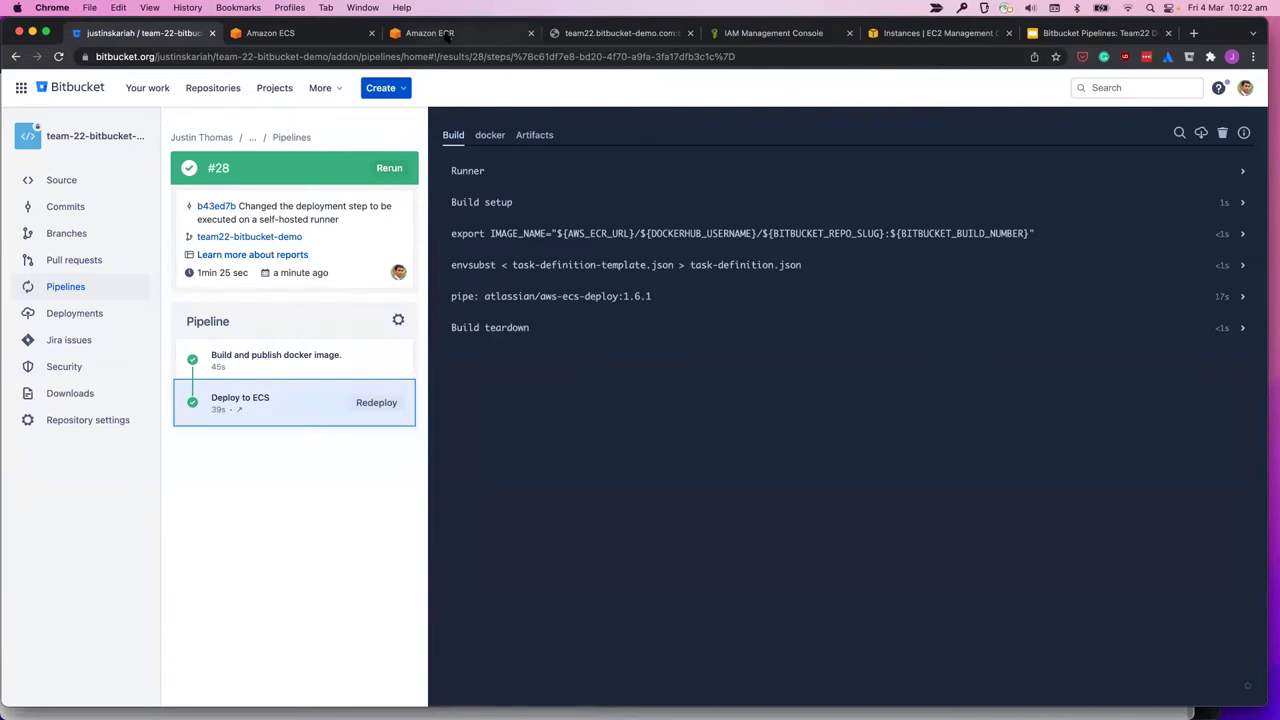
left_click(447, 35)
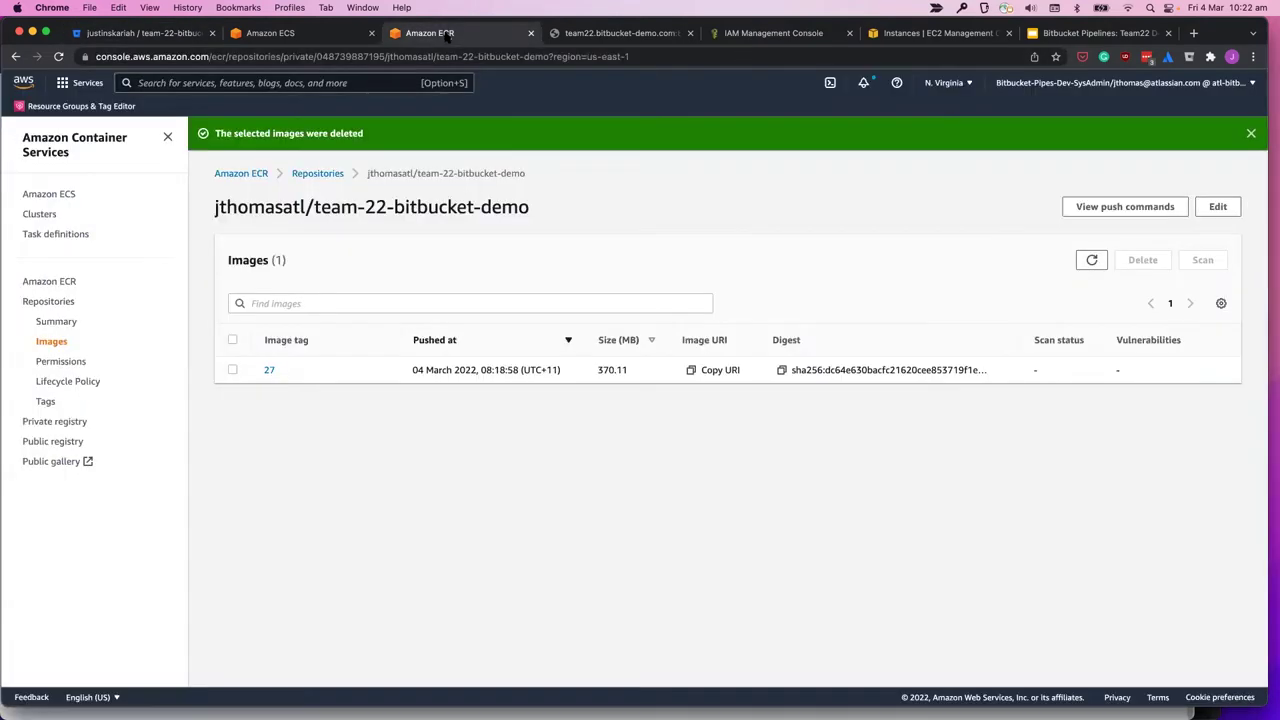
left_click(1092, 261)
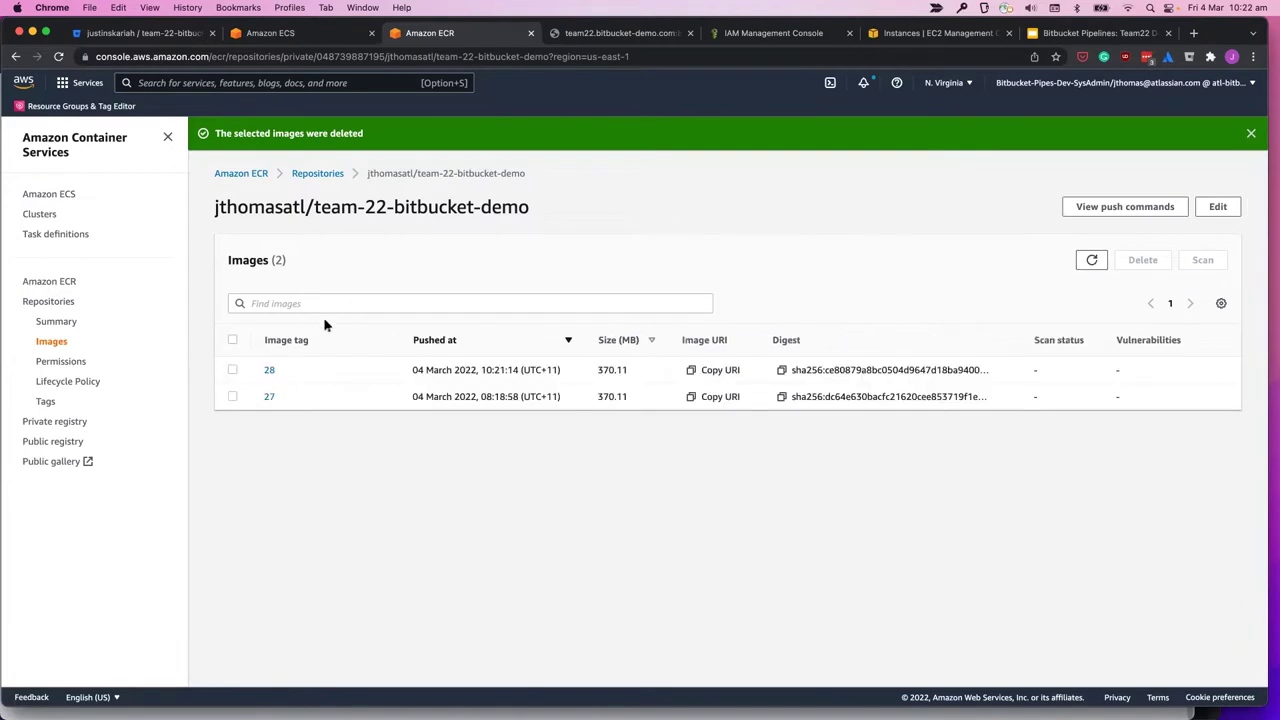
left_click_drag(412, 370, 570, 368)
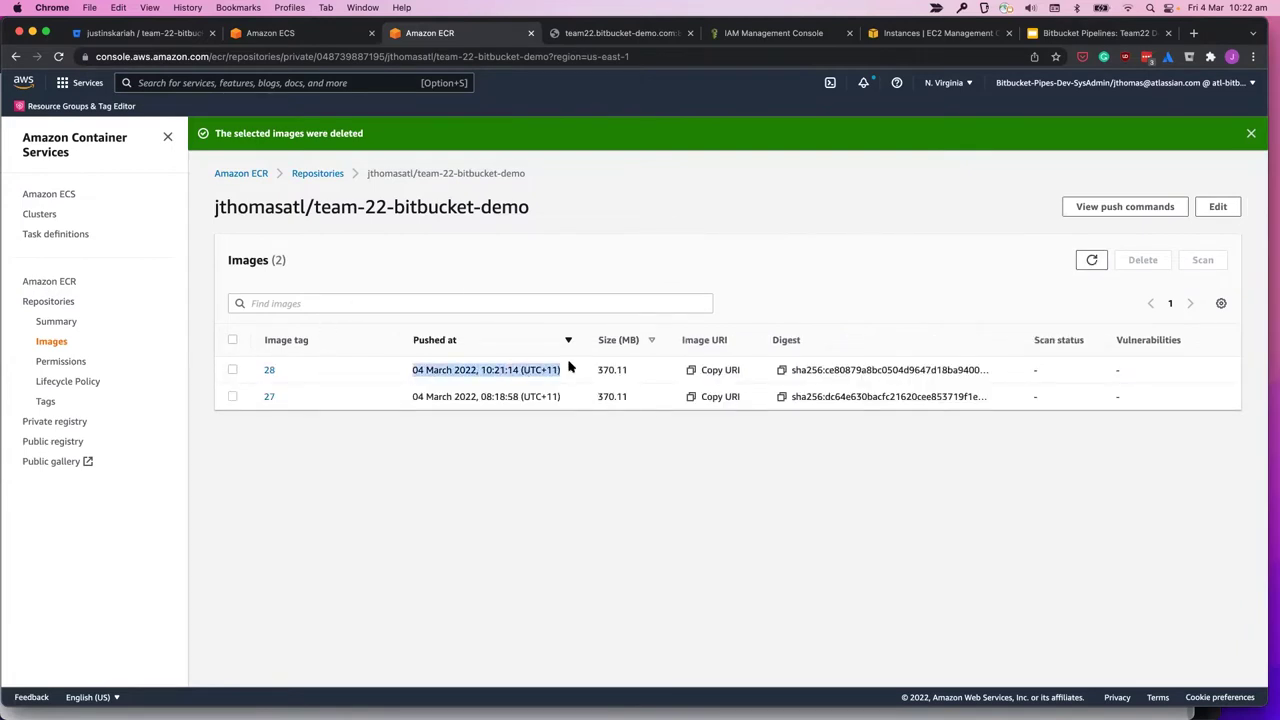
Step: Refresh the task list of the team-22-bitbucket-demo-lb cluster in ECS and check its task definitions and statuses
left_click(300, 37)
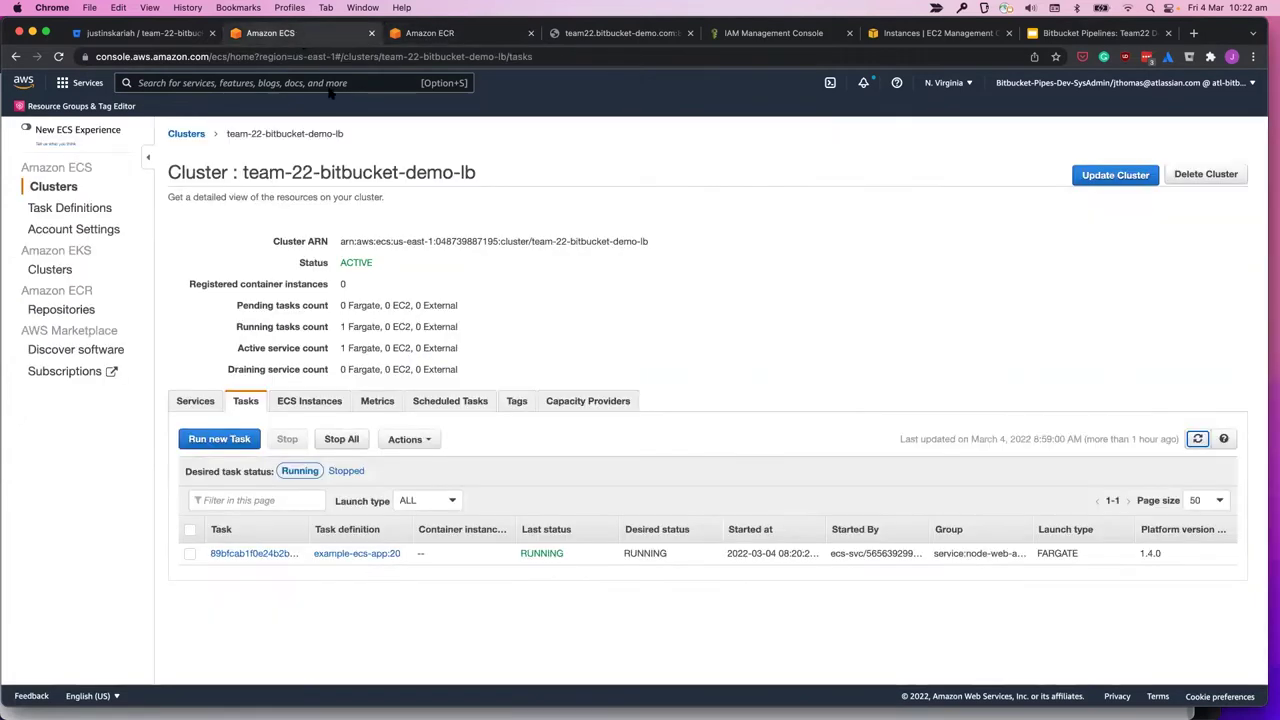
left_click(1198, 440)
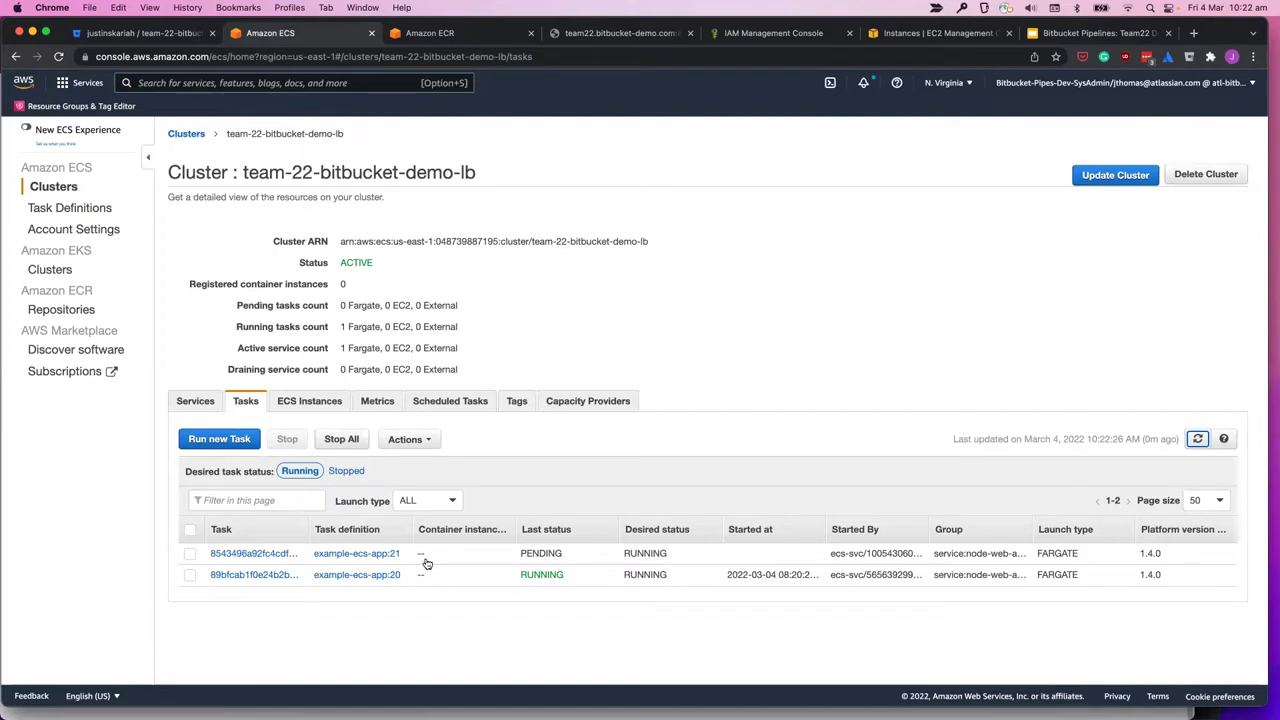
left_click(571, 467)
Step: Open bitbucket-pipelines.yml from the Bitbucket repository source on the team22-bitbucket-demo branch
left_click(164, 40)
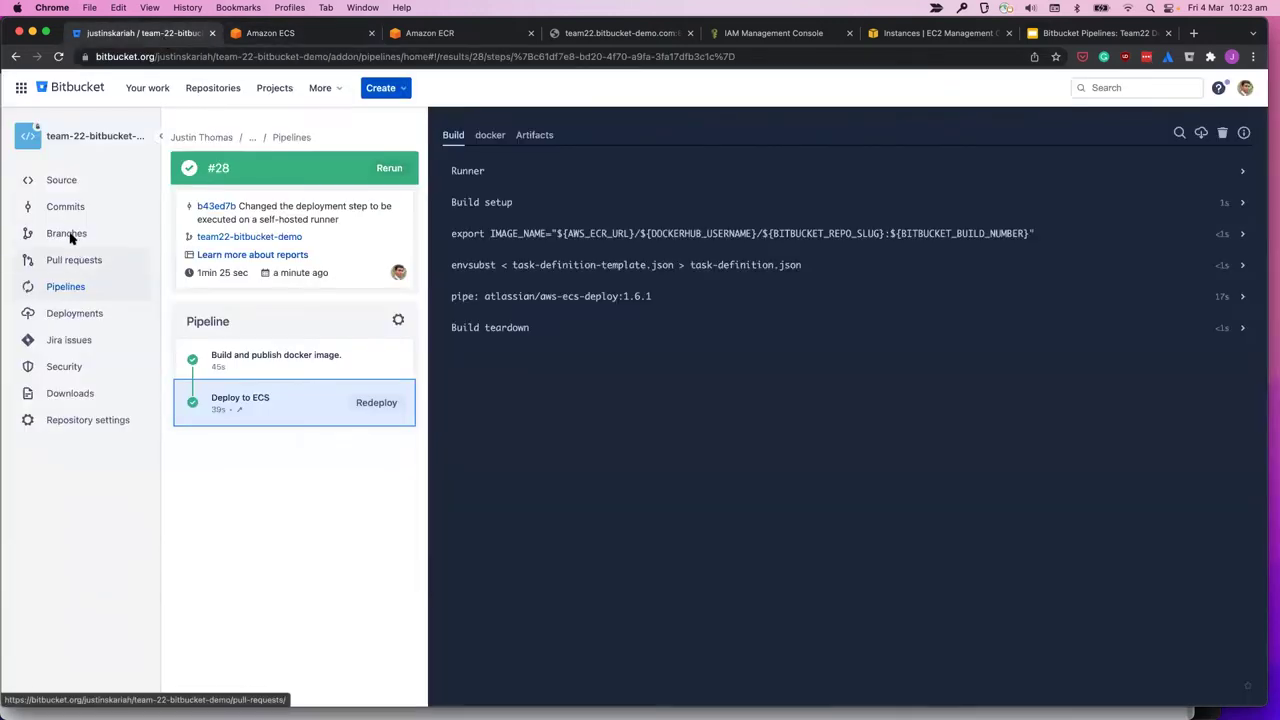
left_click(66, 180)
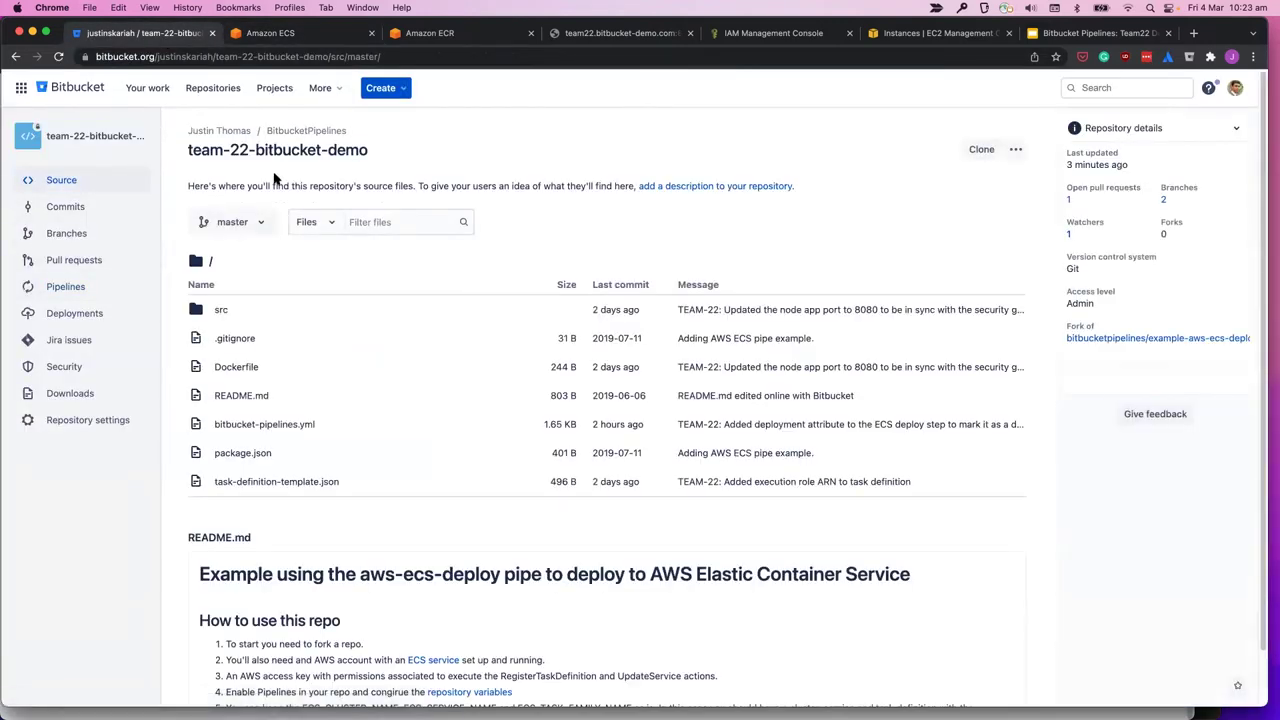
left_click(232, 221)
left_click(381, 342)
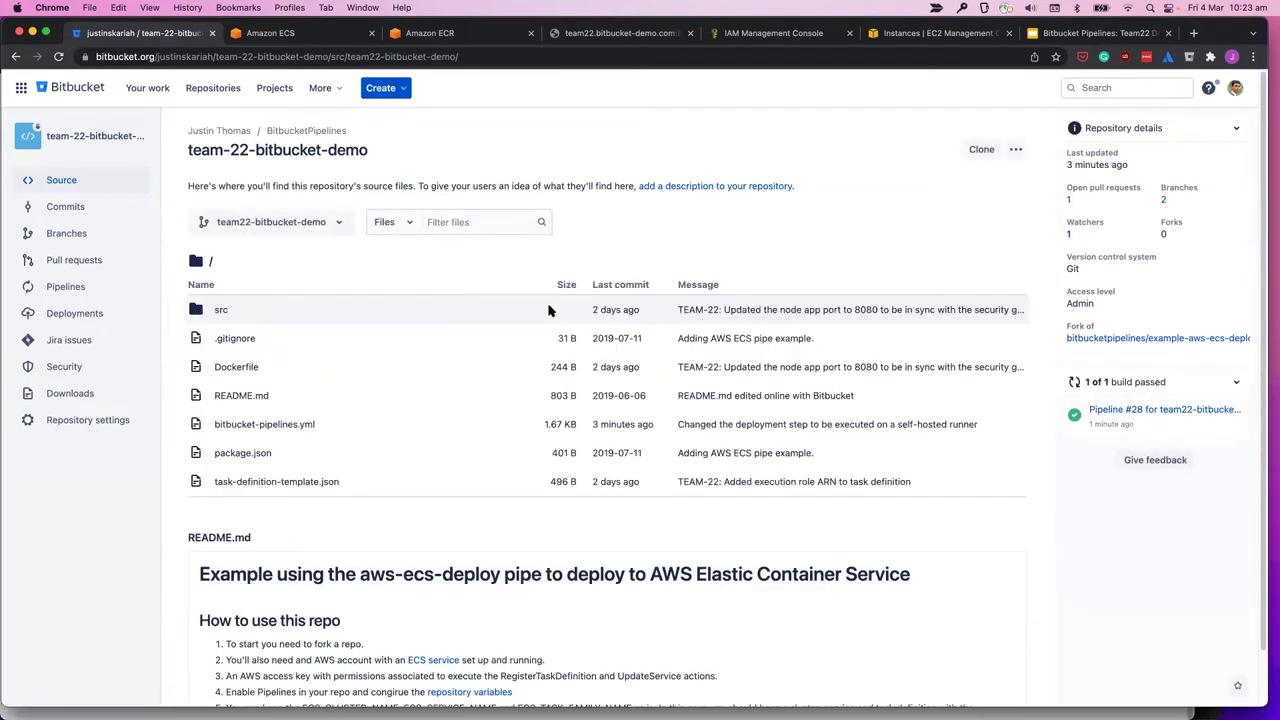
left_click(285, 422)
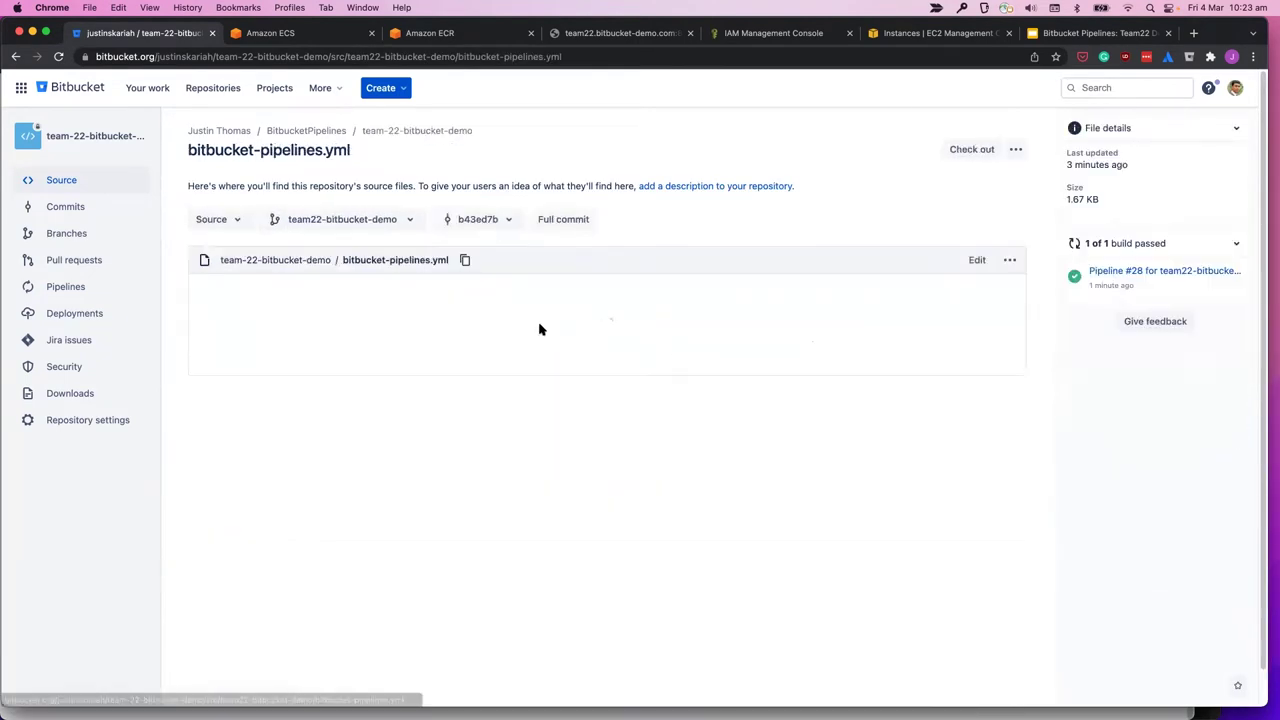
Step: Examine the AWS_ACCESS_KEY_ID and AWS_SECRET_ACCESS_KEY variables used by the aws-ecr-push-image and aws-ecs-deploy pipes
scroll(539, 326, "down", 2)
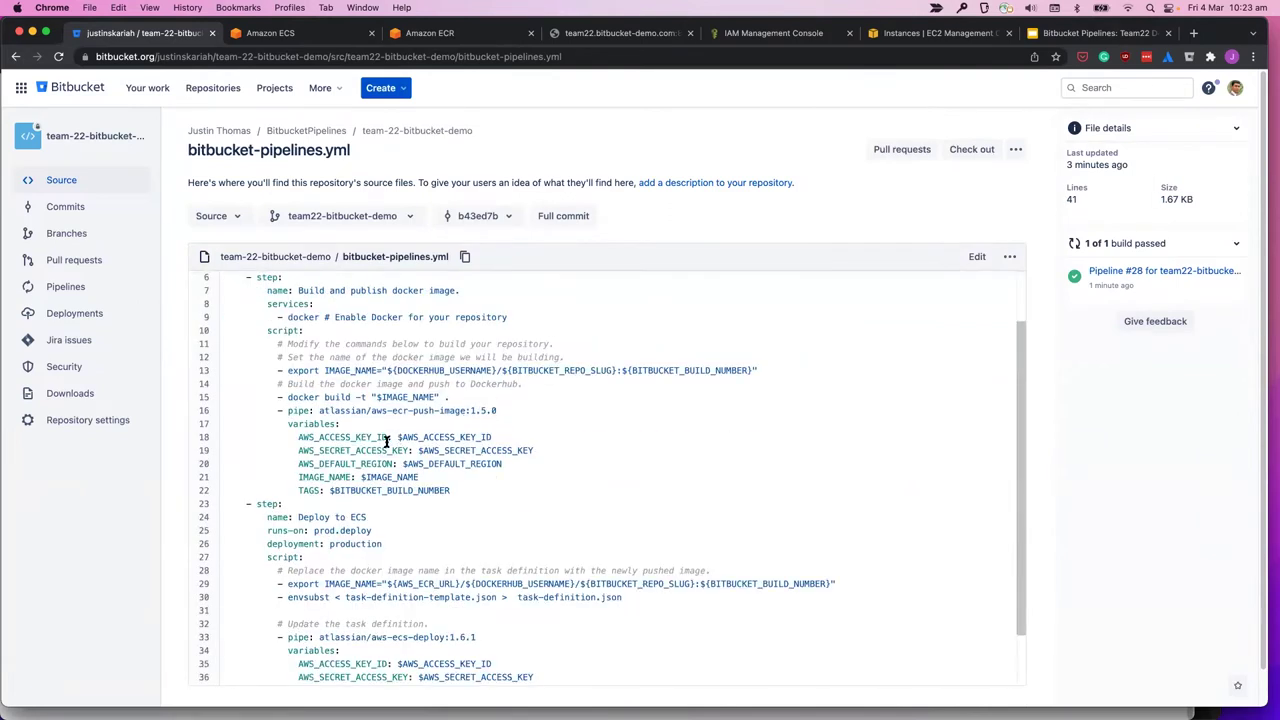
left_click_drag(537, 451, 206, 443)
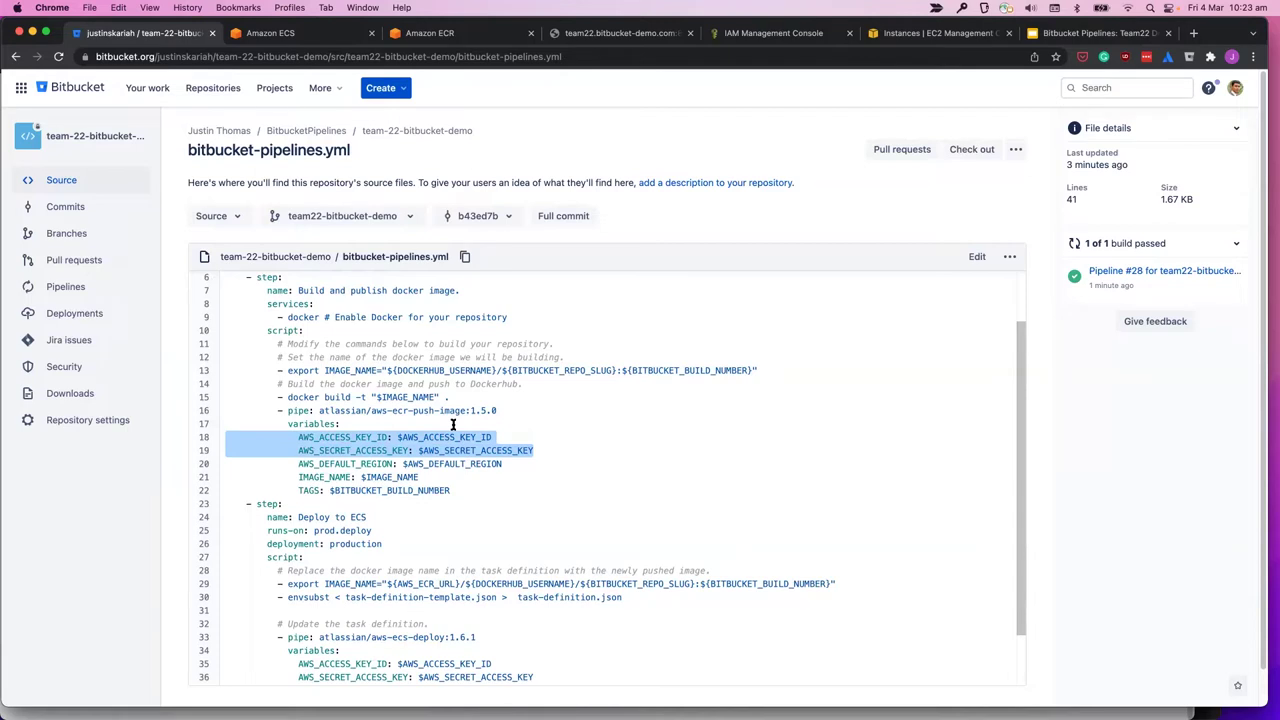
scroll(449, 420, "down", 3)
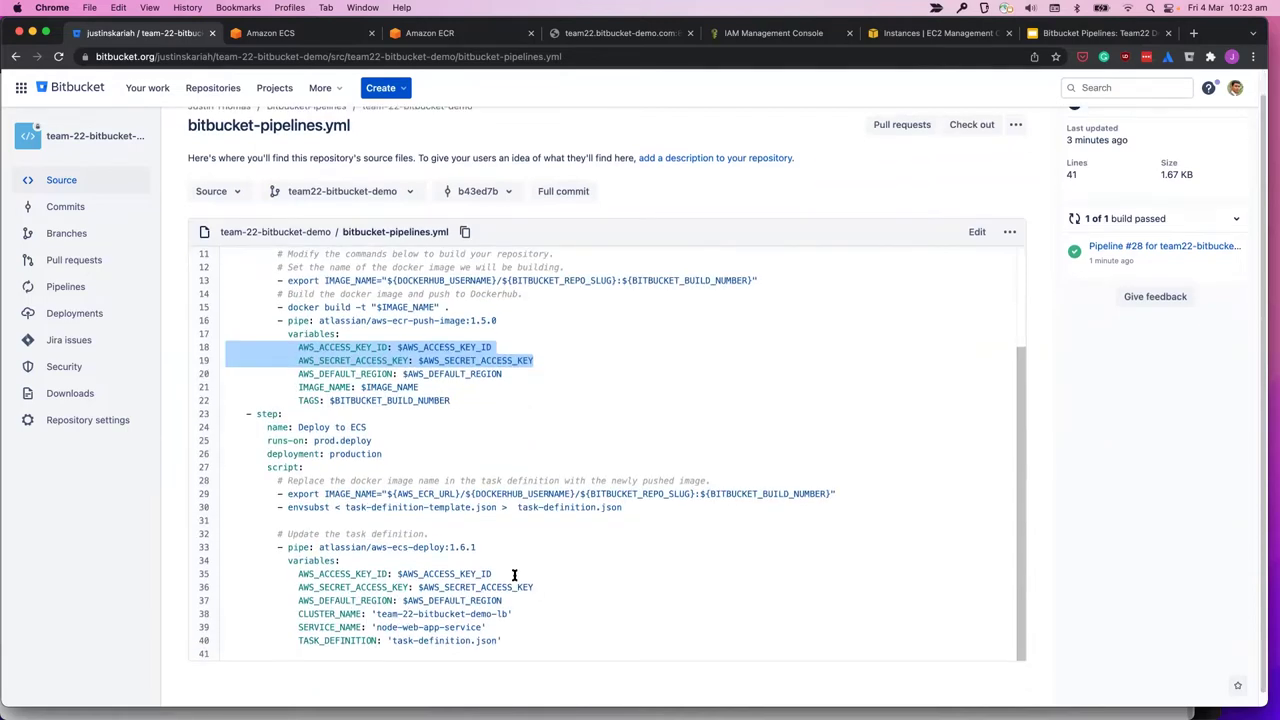
left_click_drag(538, 590, 206, 575)
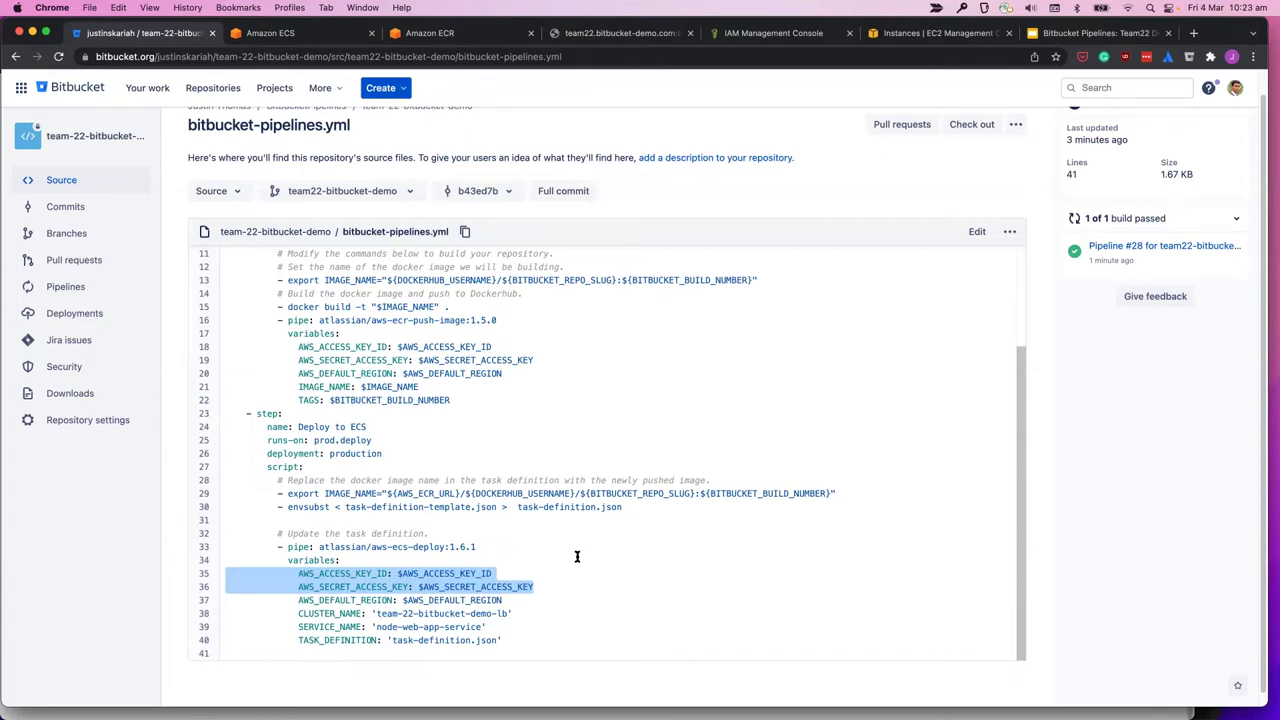
scroll(577, 556, "up", 2)
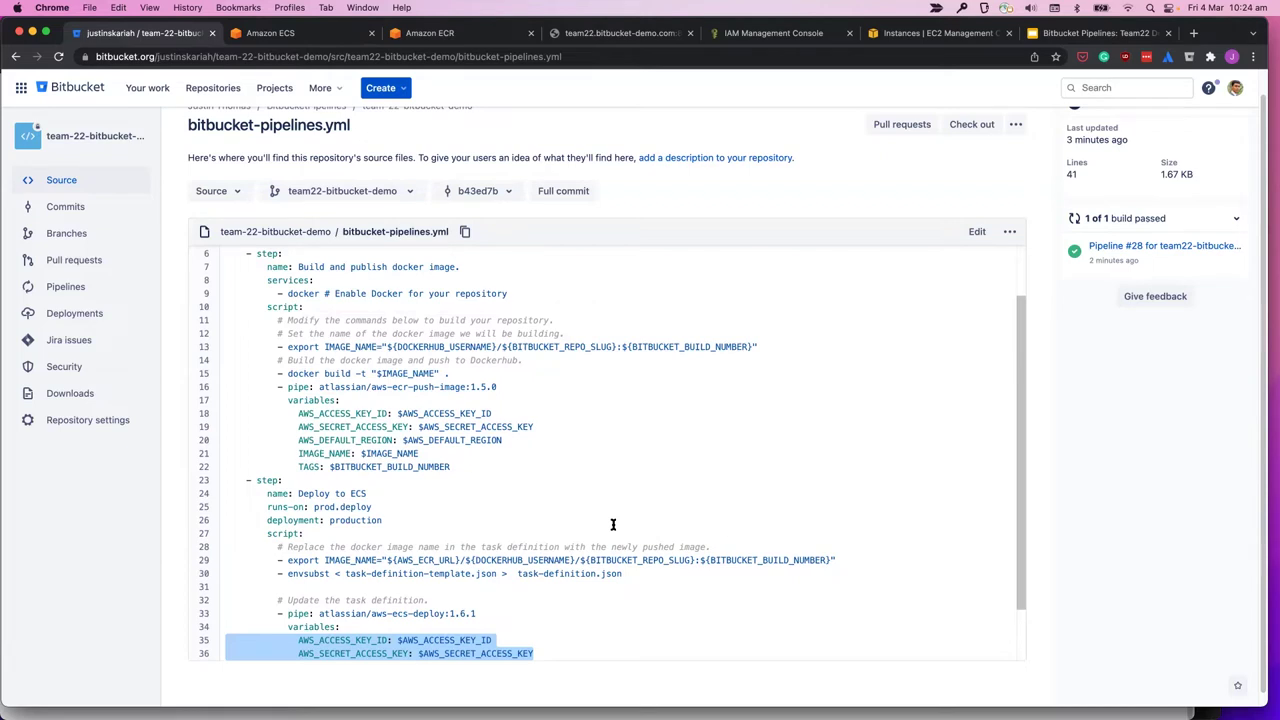
left_click(420, 528)
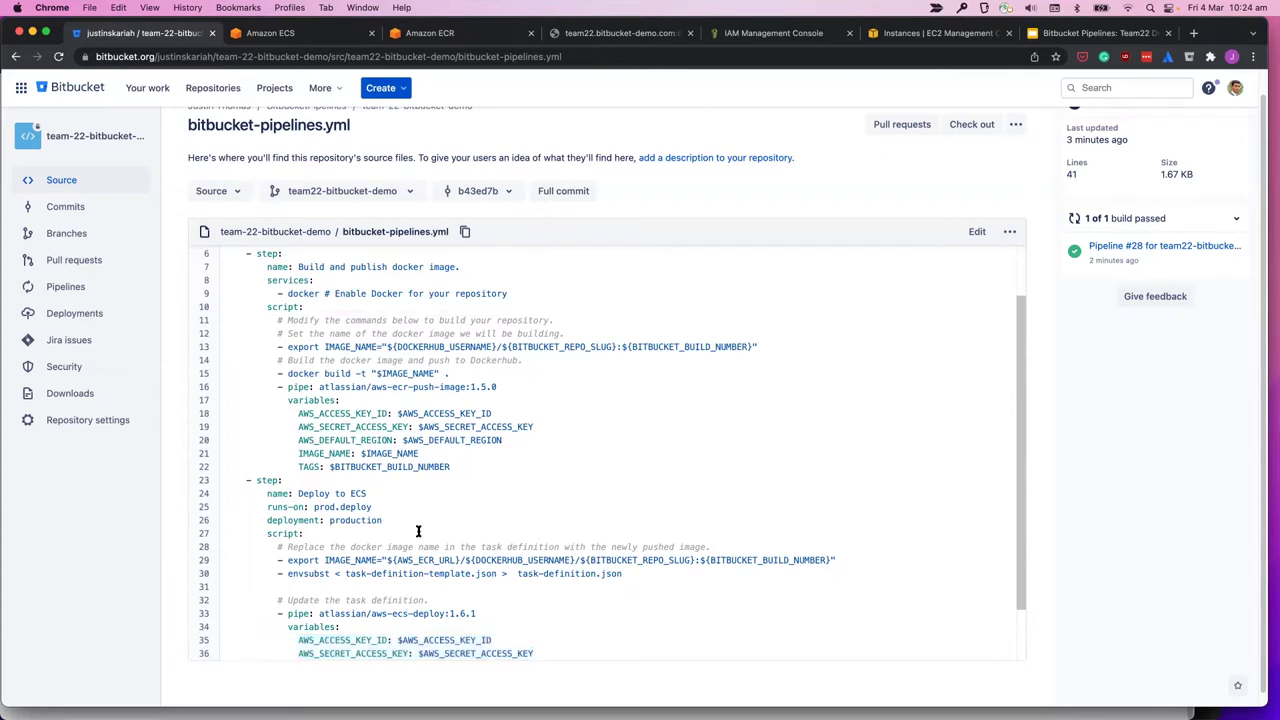
scroll(418, 531, "down", 3)
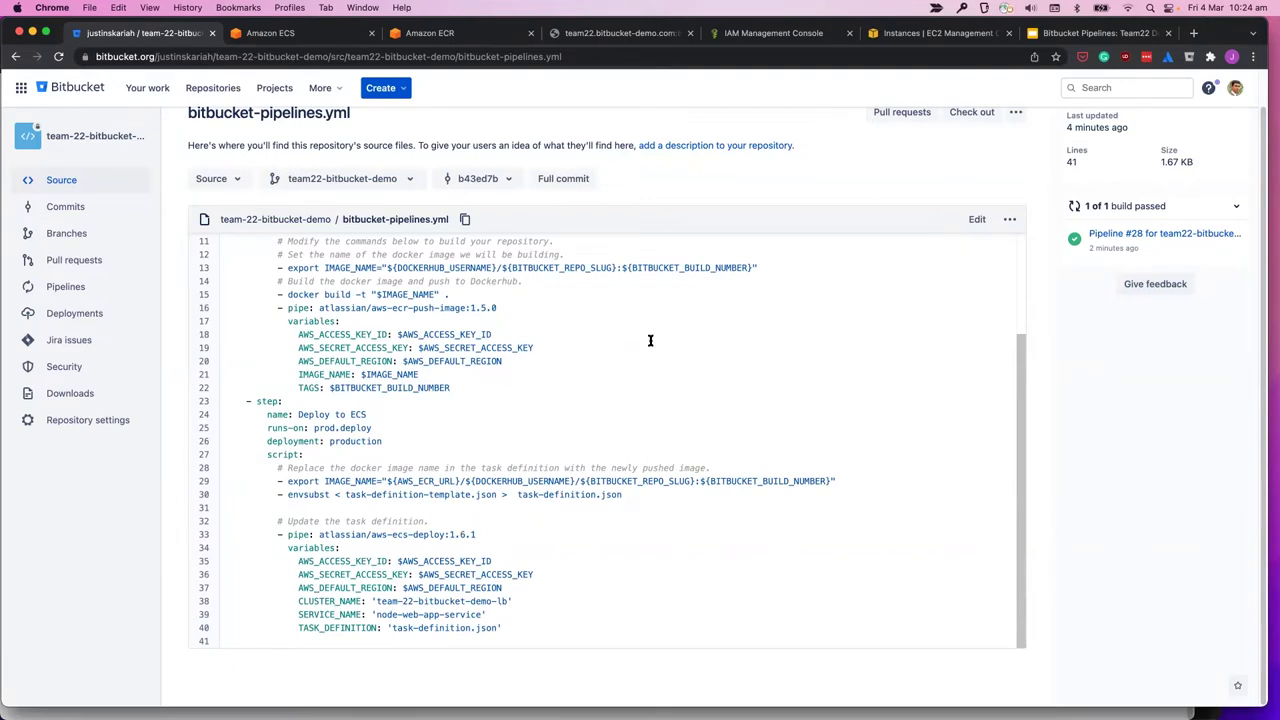
Step: Start adding an identity provider in AWS IAM with OpenID Connect as the provider type
left_click(776, 33)
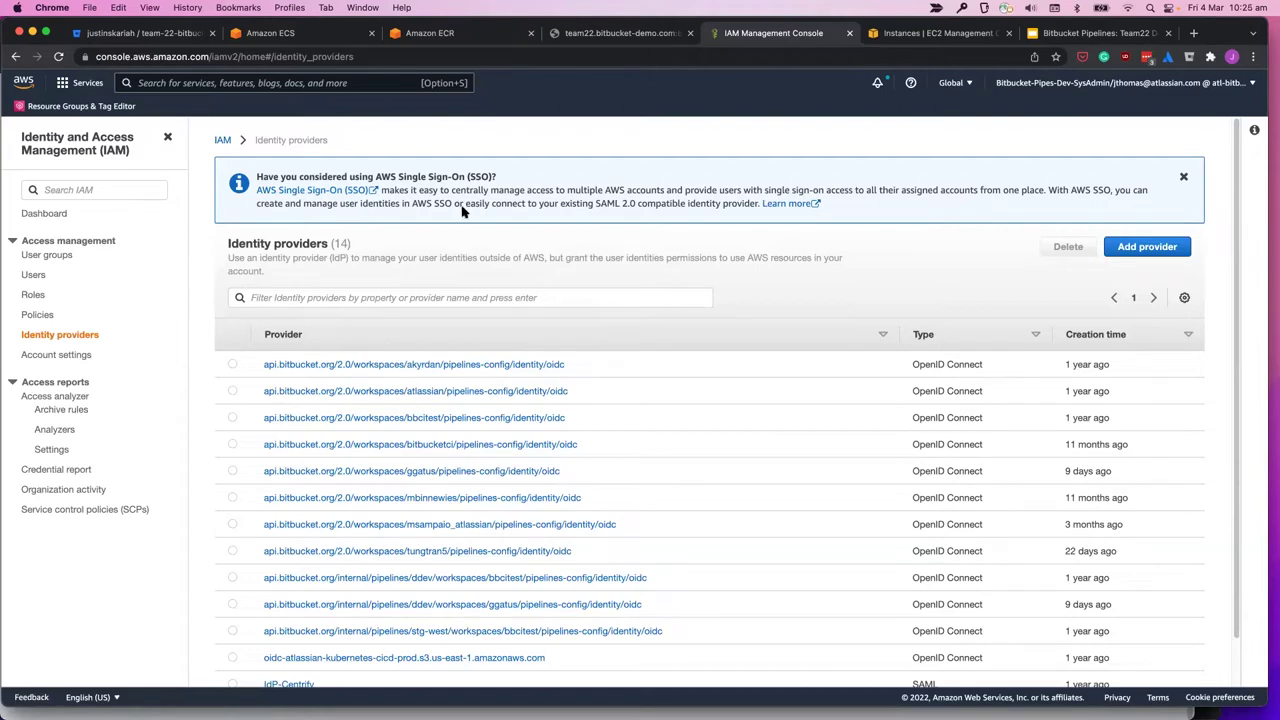
left_click(221, 141)
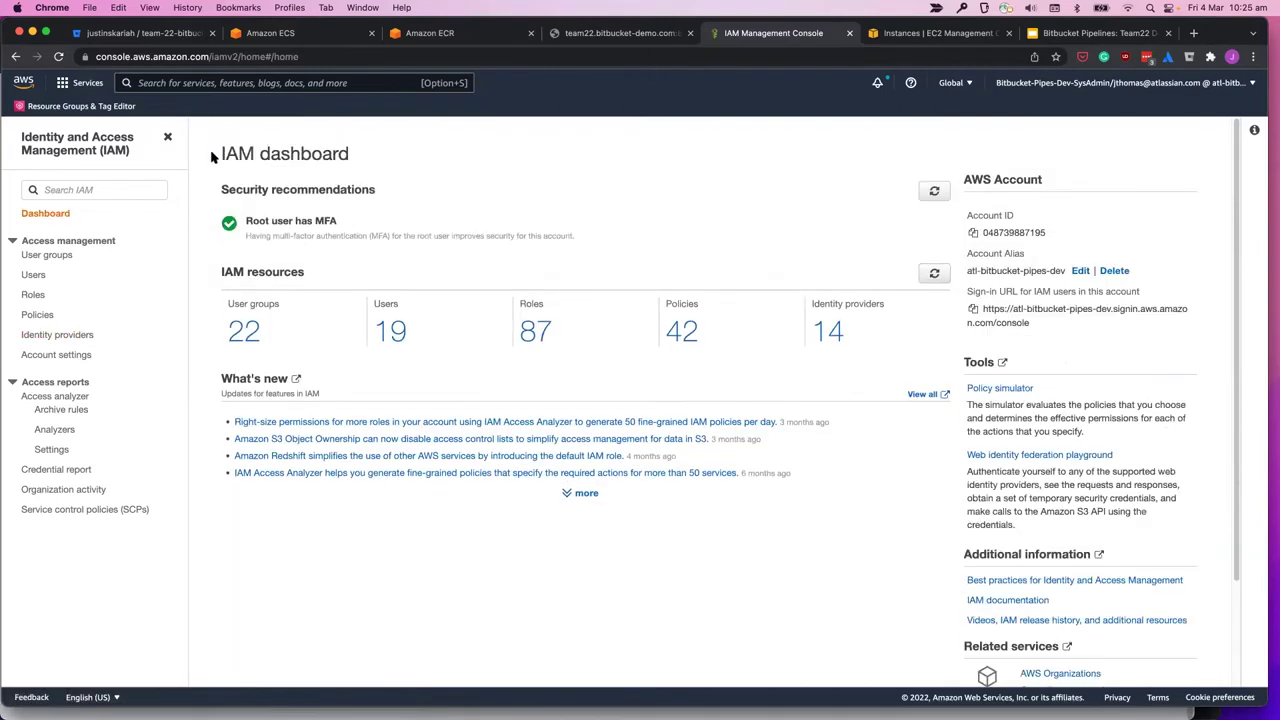
left_click(63, 338)
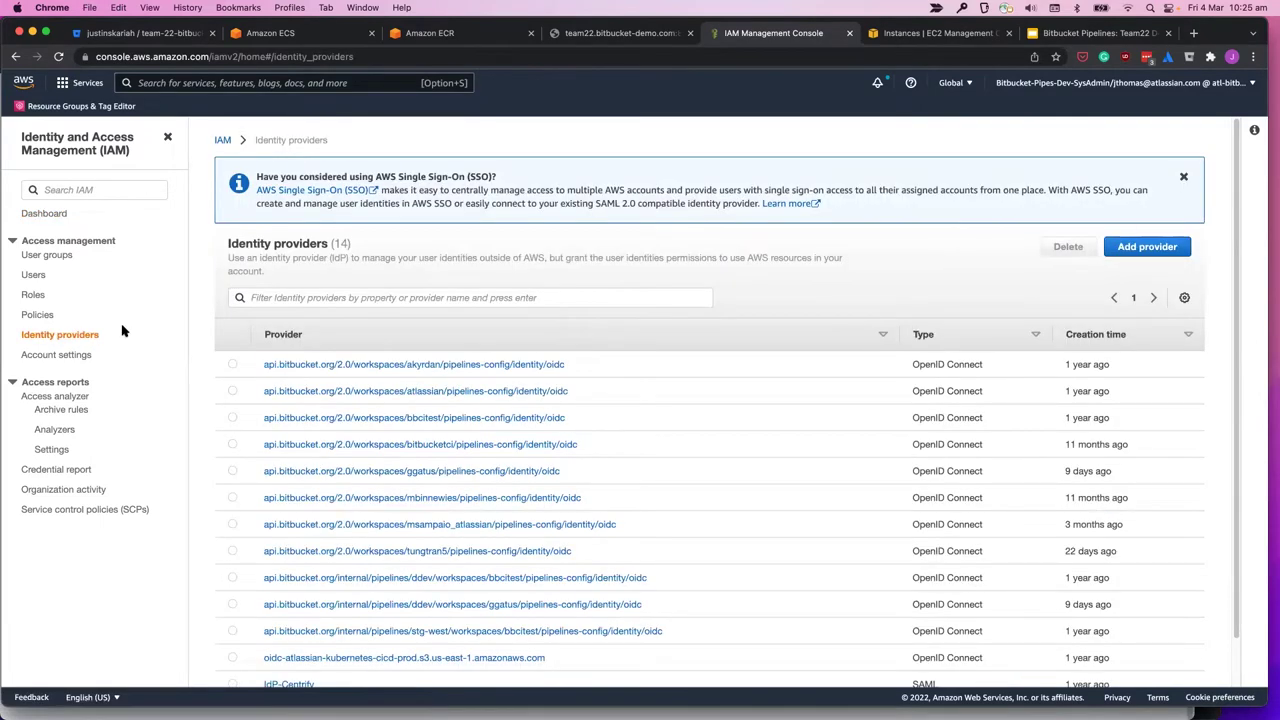
left_click(1138, 254)
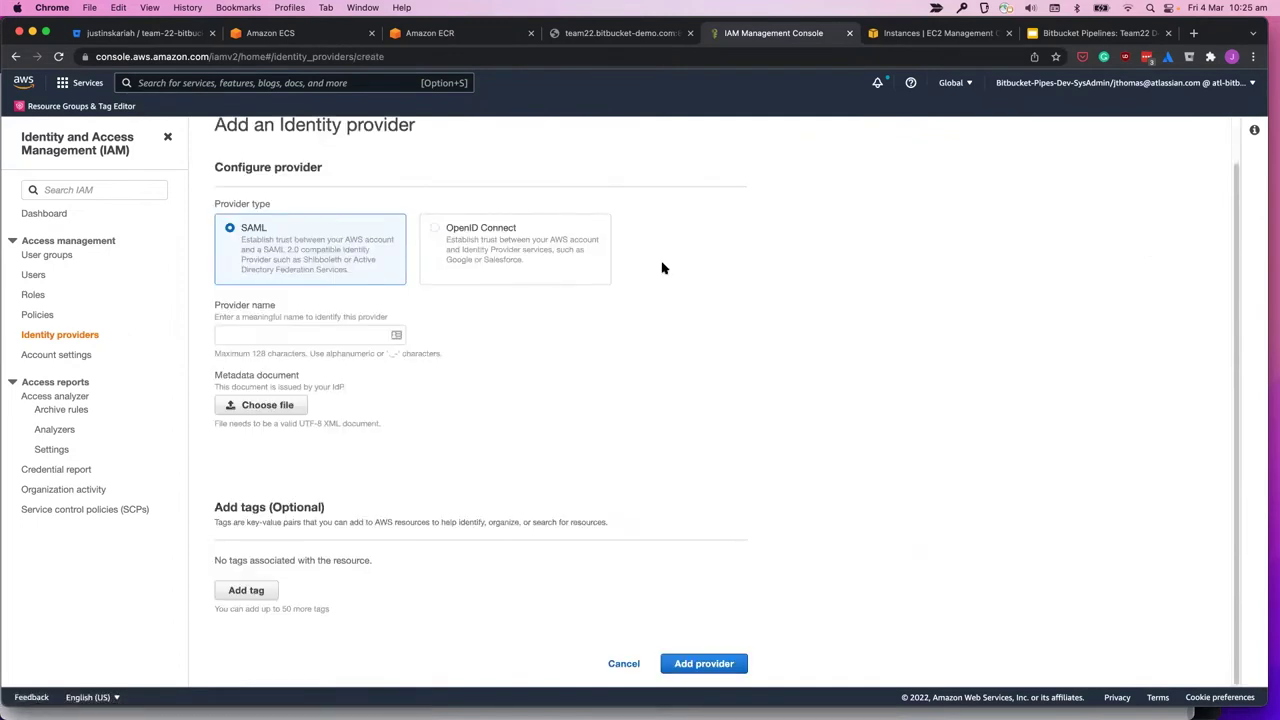
left_click(473, 248)
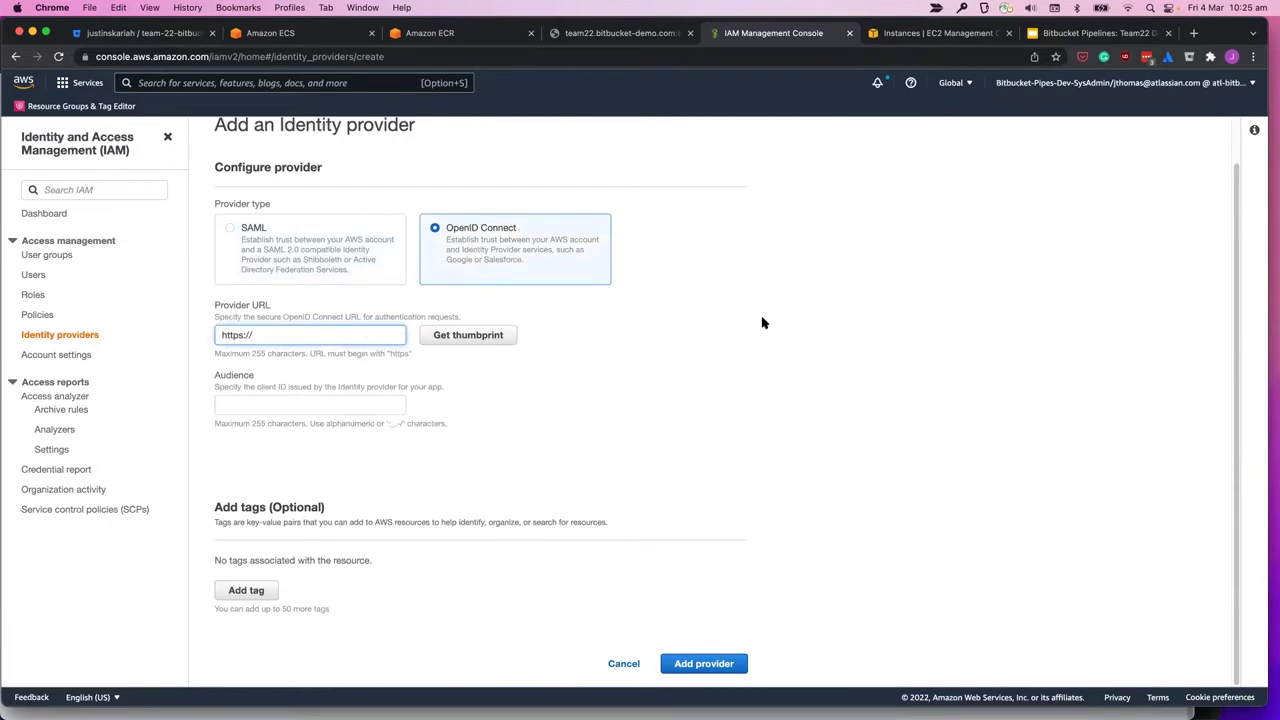
left_click(289, 336)
Step: Copy the identity provider URL from the OpenID Connect page of the Bitbucket repository settings
left_click(140, 33)
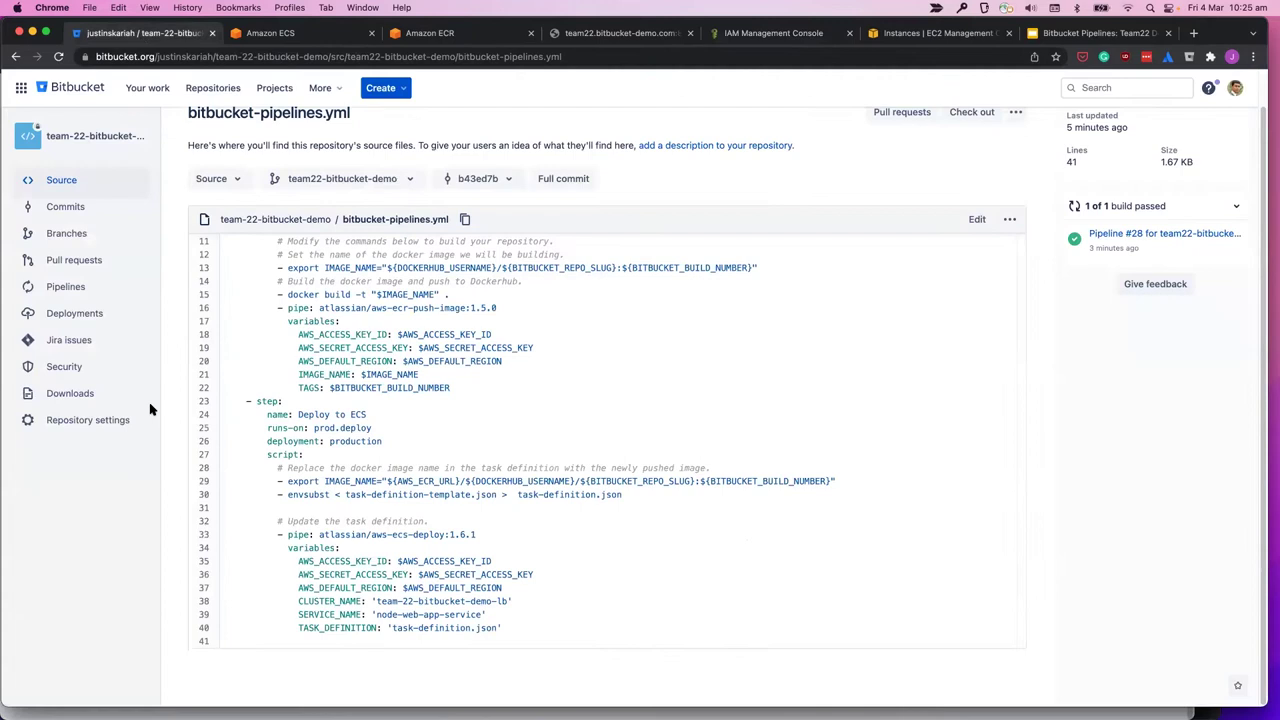
left_click(79, 420)
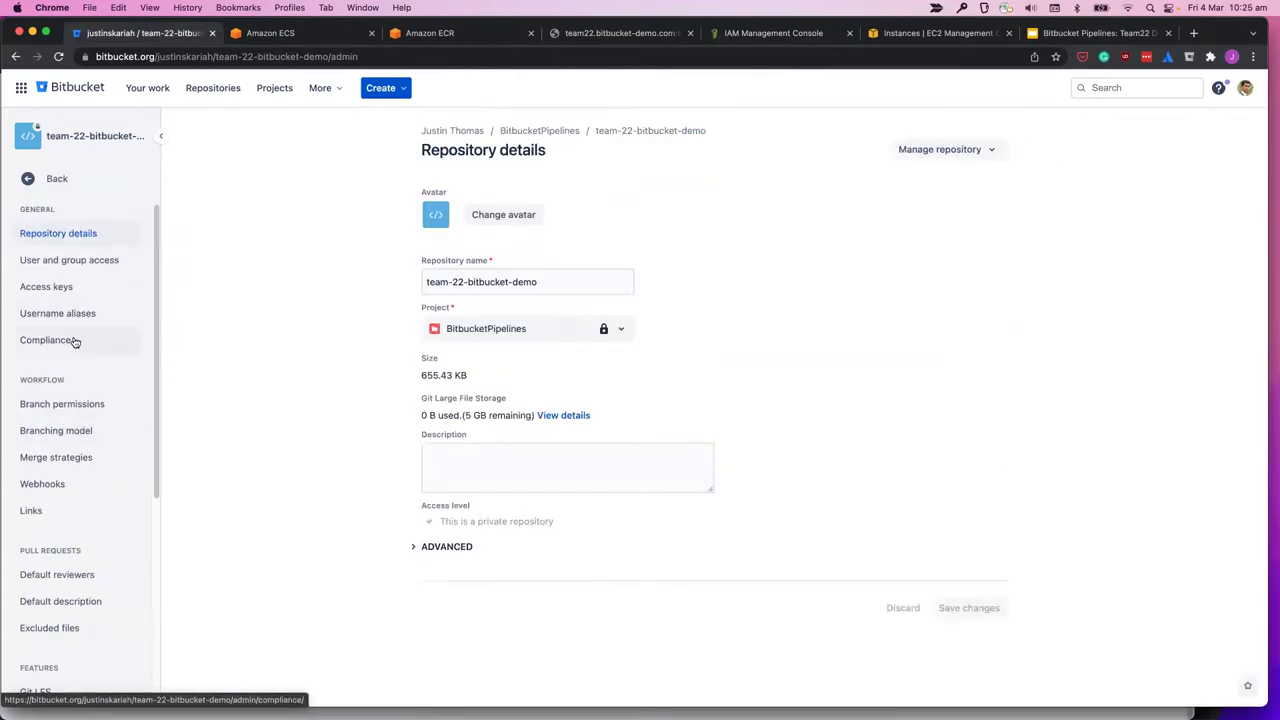
scroll(74, 342, "down", 5)
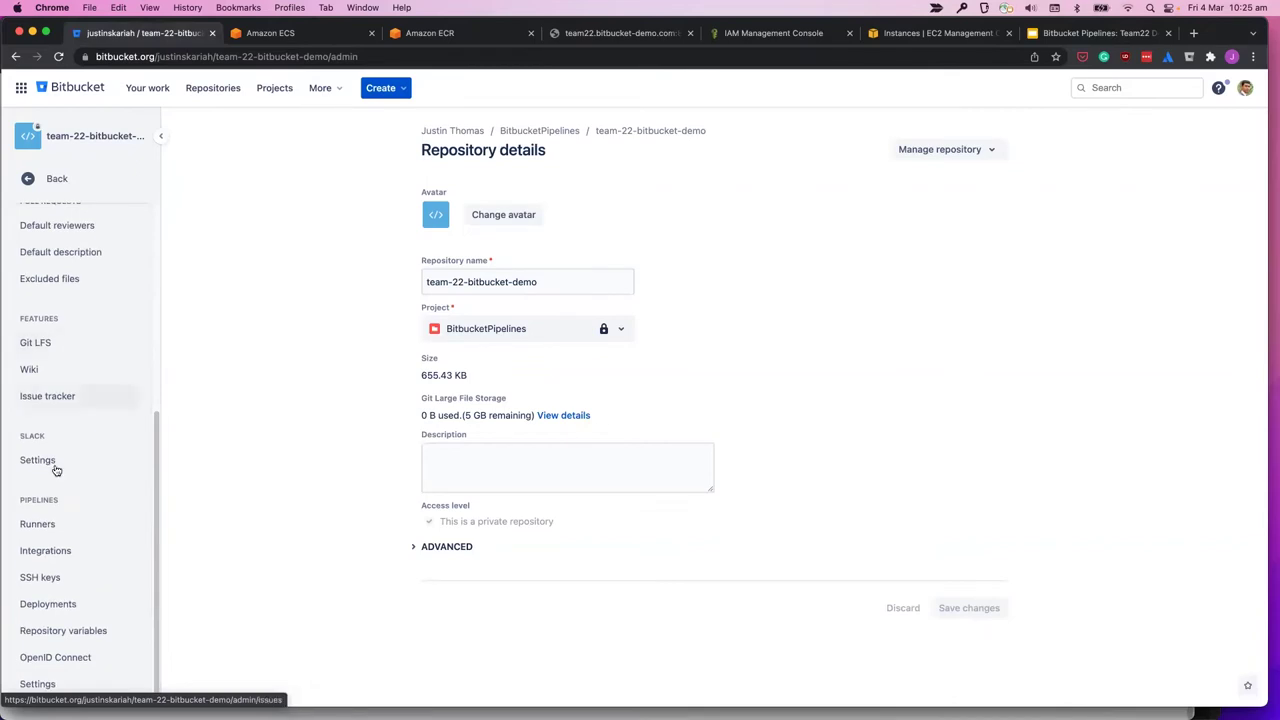
left_click(50, 656)
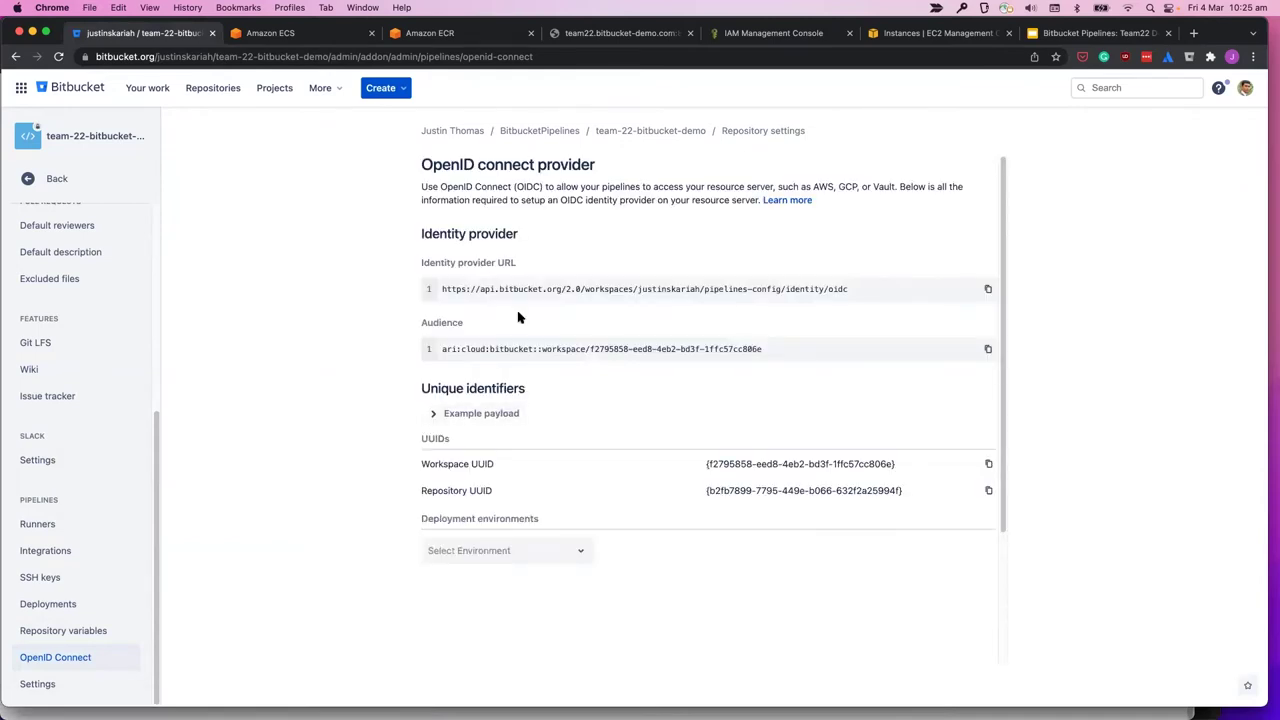
left_click(987, 289)
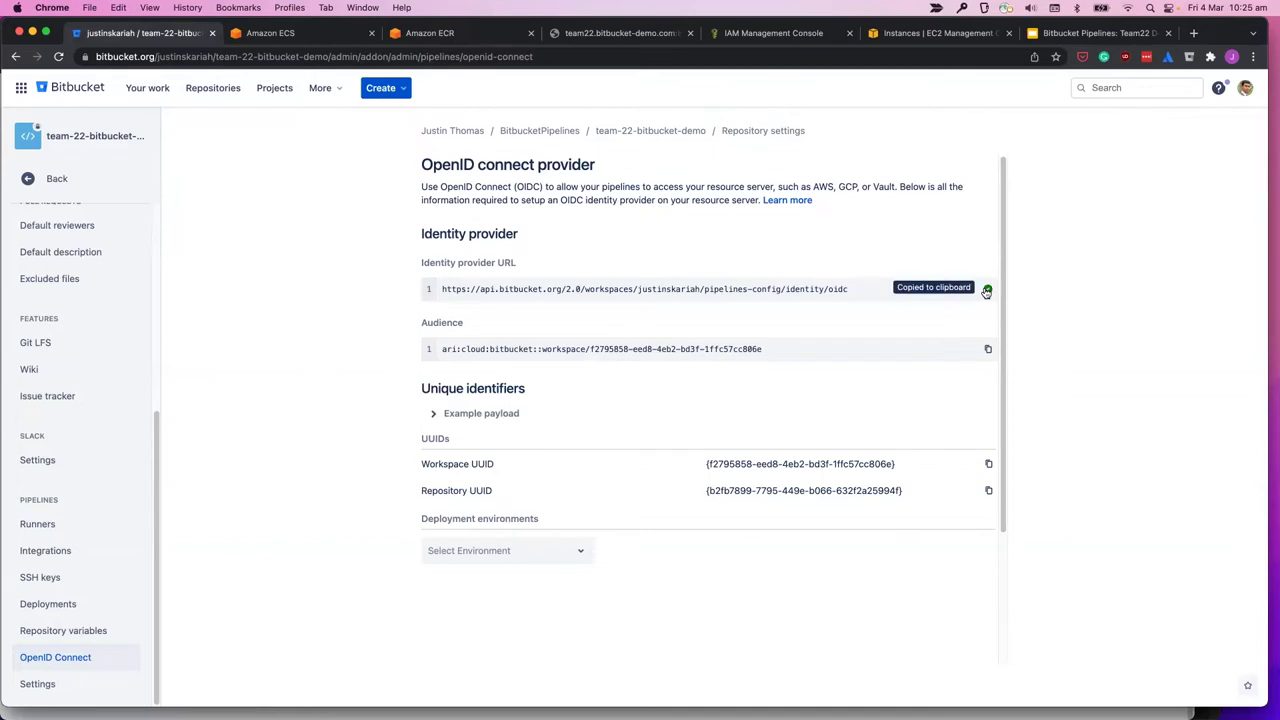
Step: Paste the copied address as the provider URL in the IAM form and get its thumbprint
left_click(790, 34)
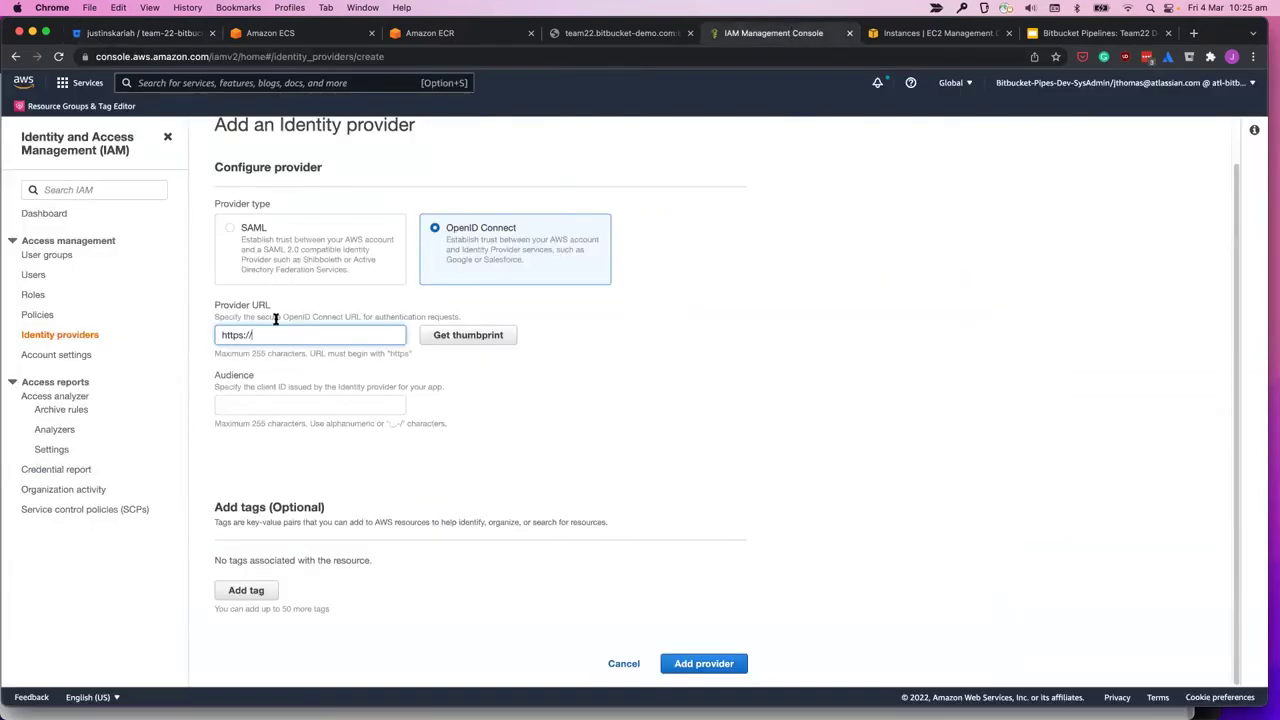
key("super+a")
key("super+v")
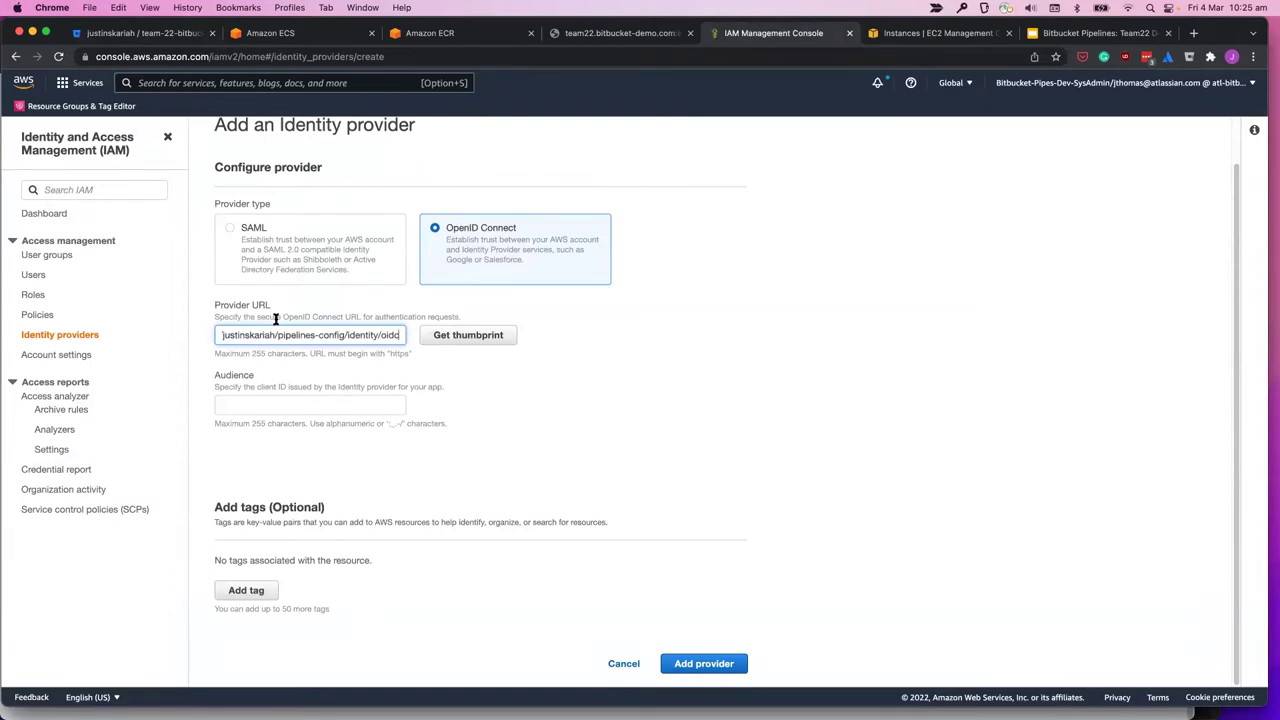
left_click(479, 337)
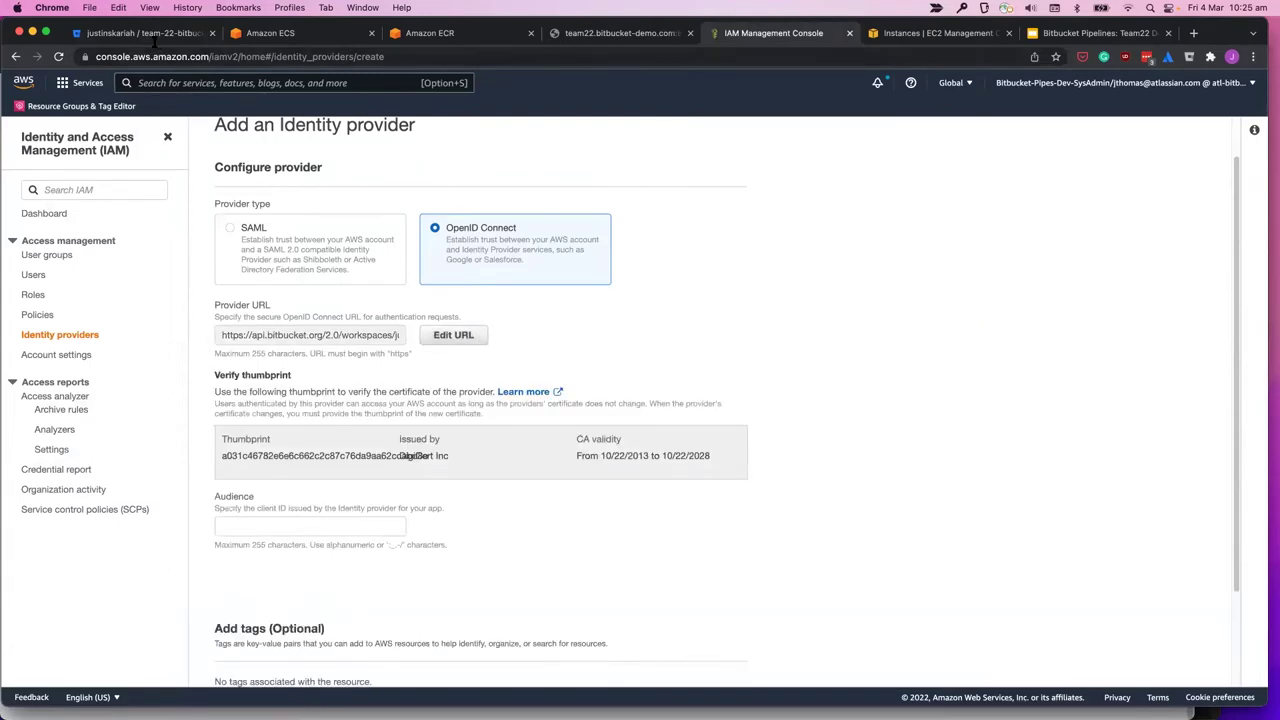
Step: Copy the audience value from Bitbucket's OpenID Connect settings into the IAM provider's audience and add the provider
left_click(158, 40)
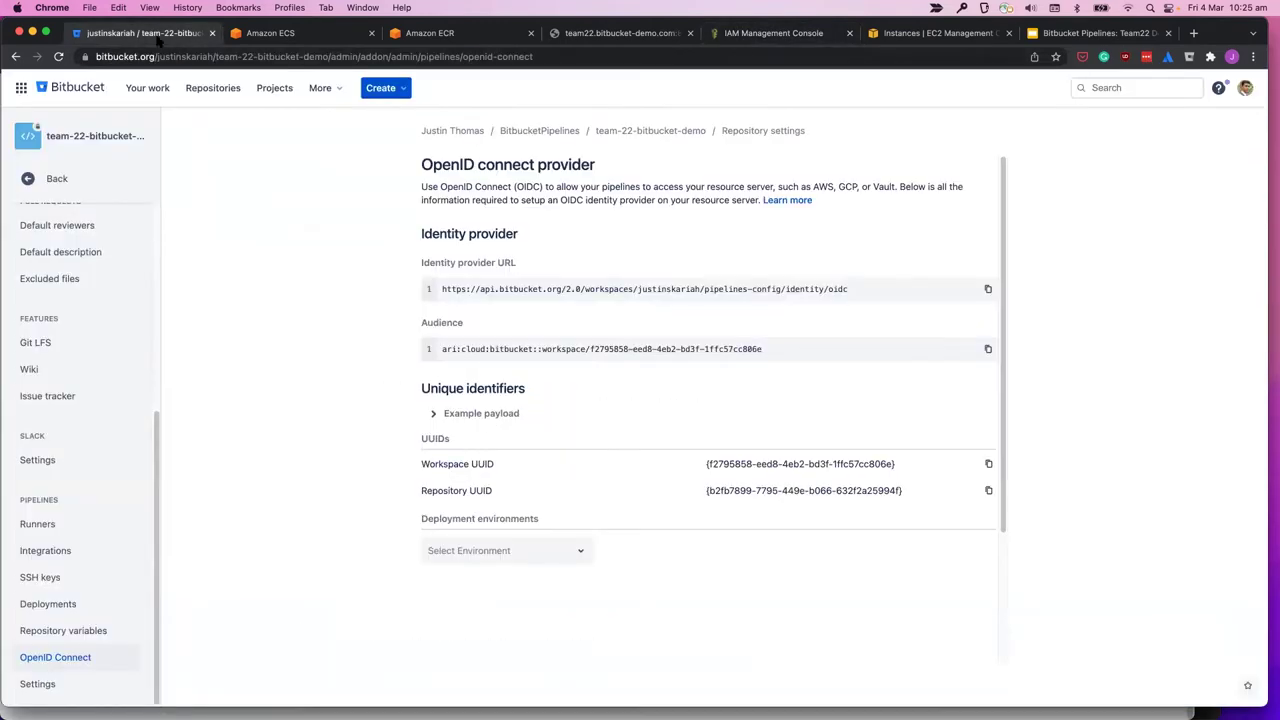
left_click(988, 348)
left_click(785, 33)
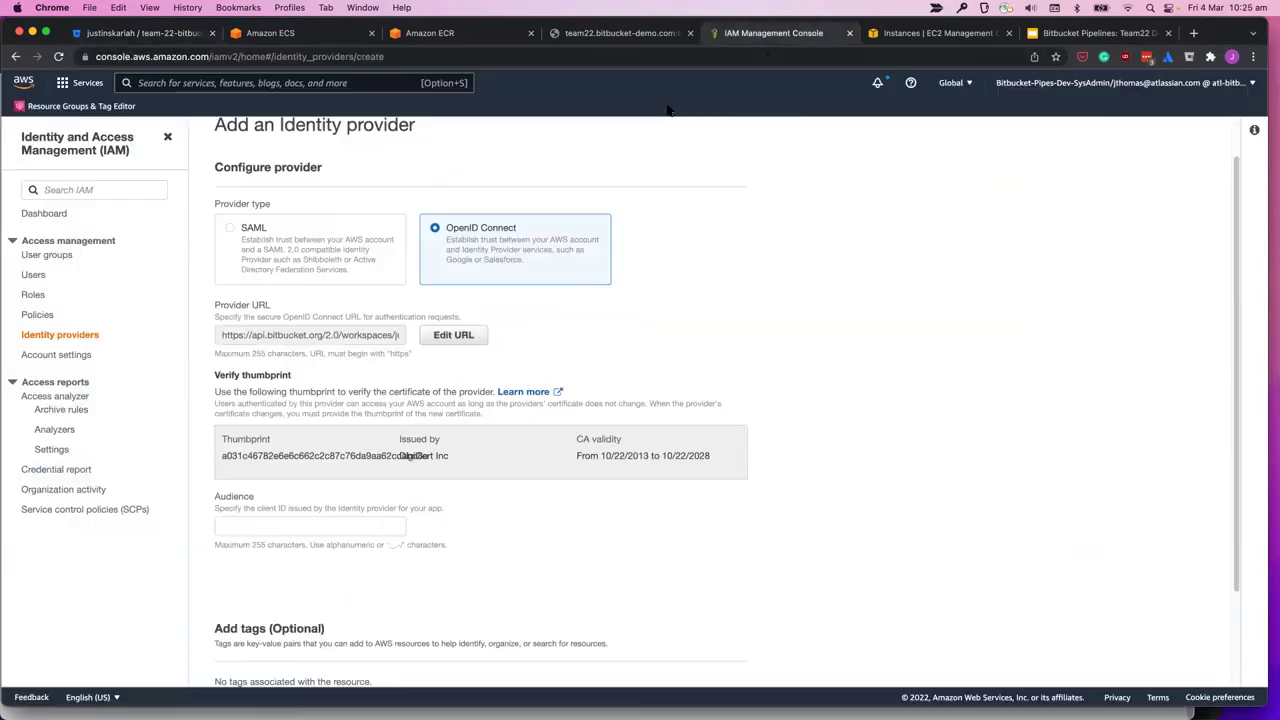
left_click(264, 525)
key("super+v")
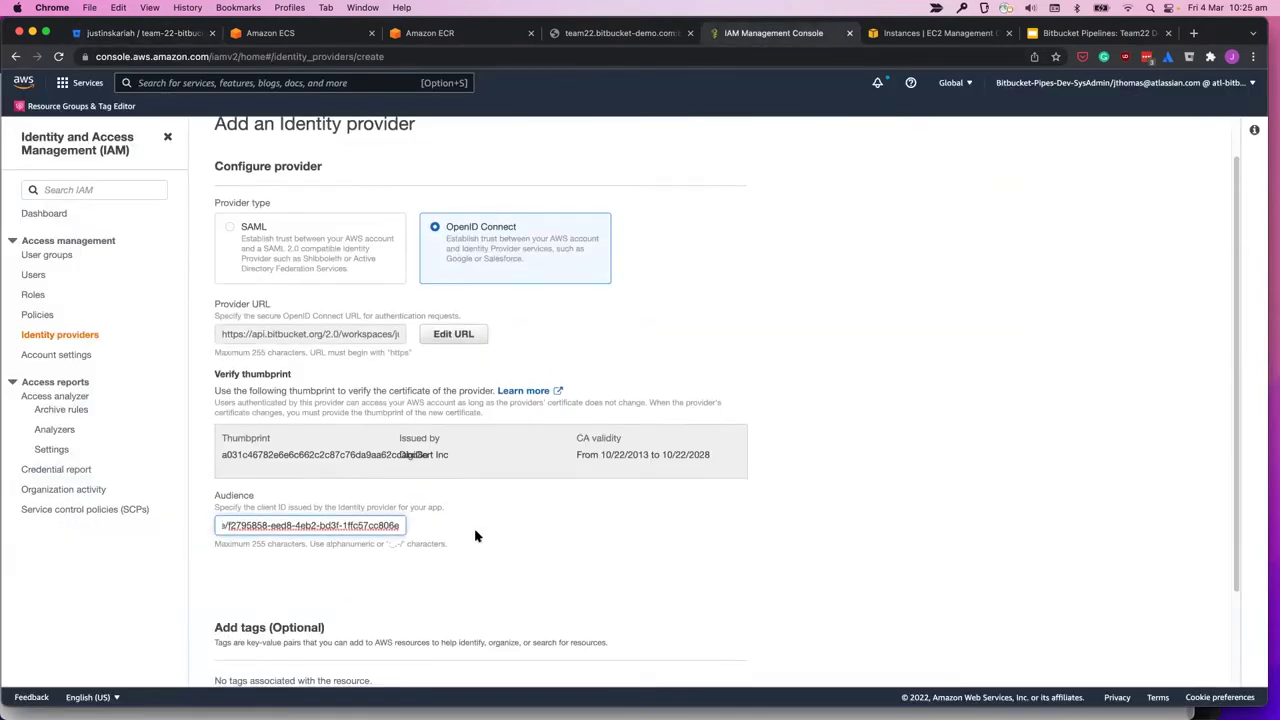
scroll(474, 531, "down", 3)
left_click(722, 660)
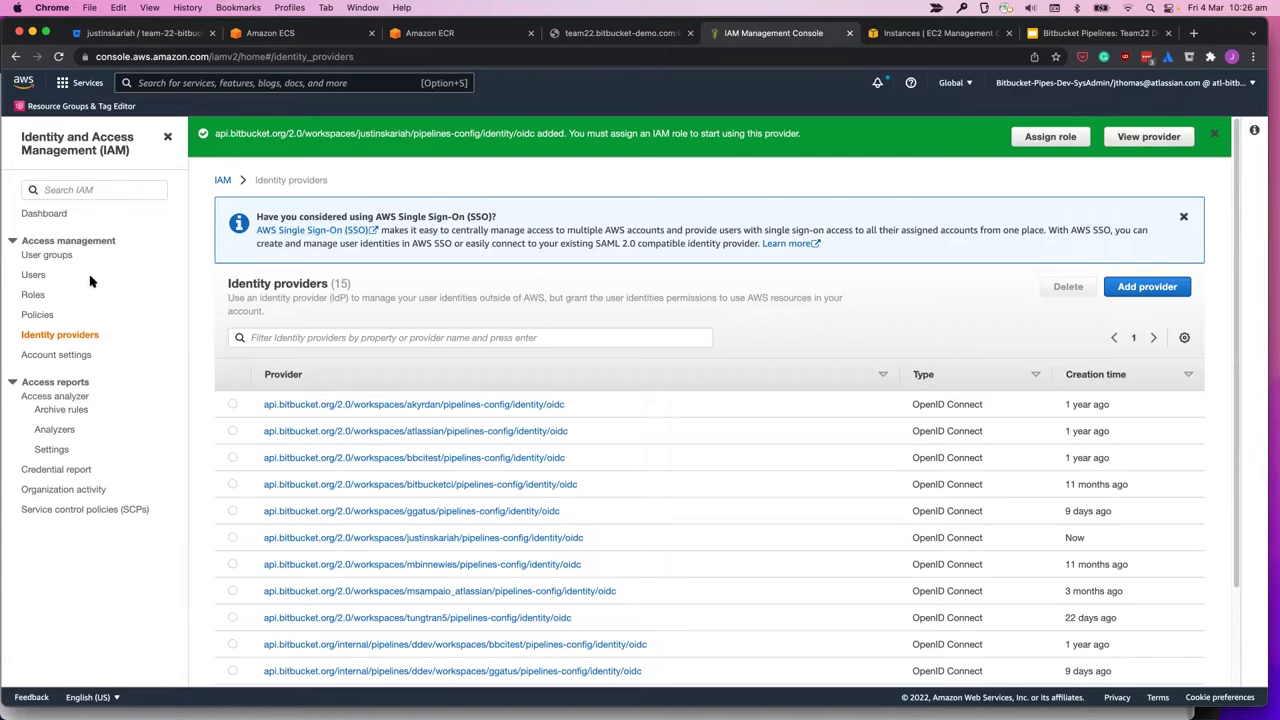
Step: Start creating a new IAM role with Web identity as the trusted entity type
left_click(33, 294)
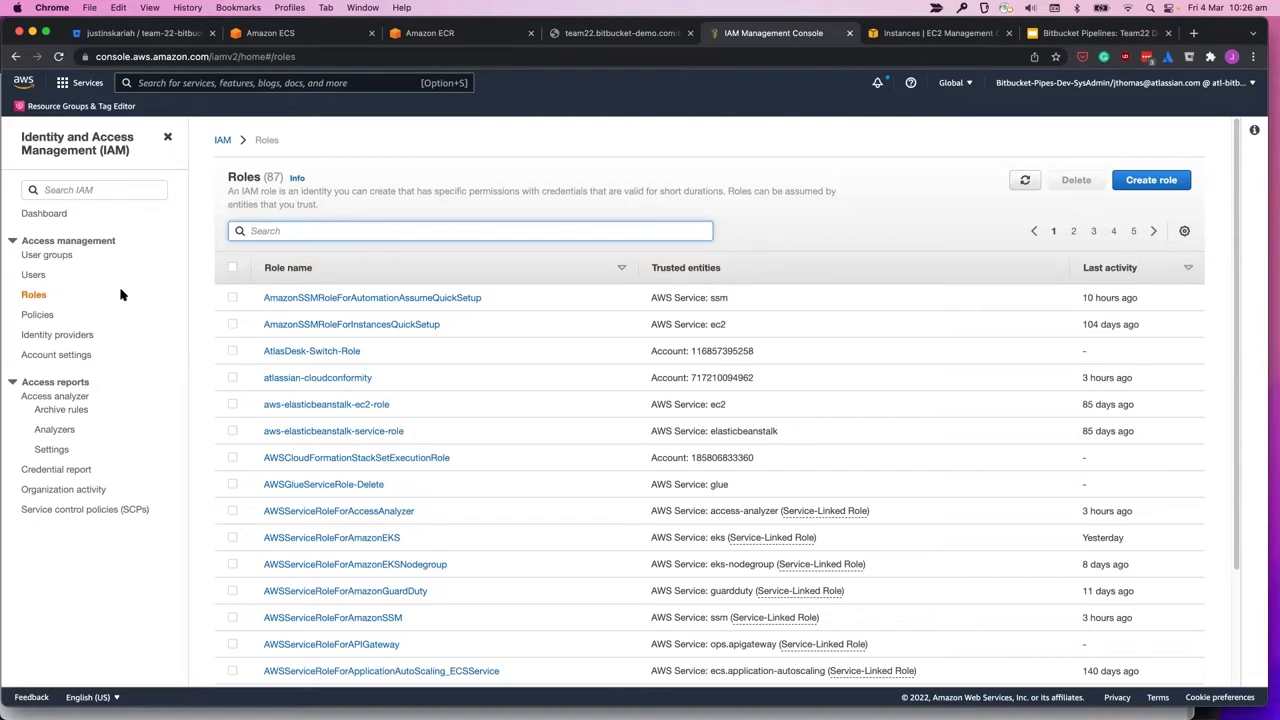
left_click(36, 297)
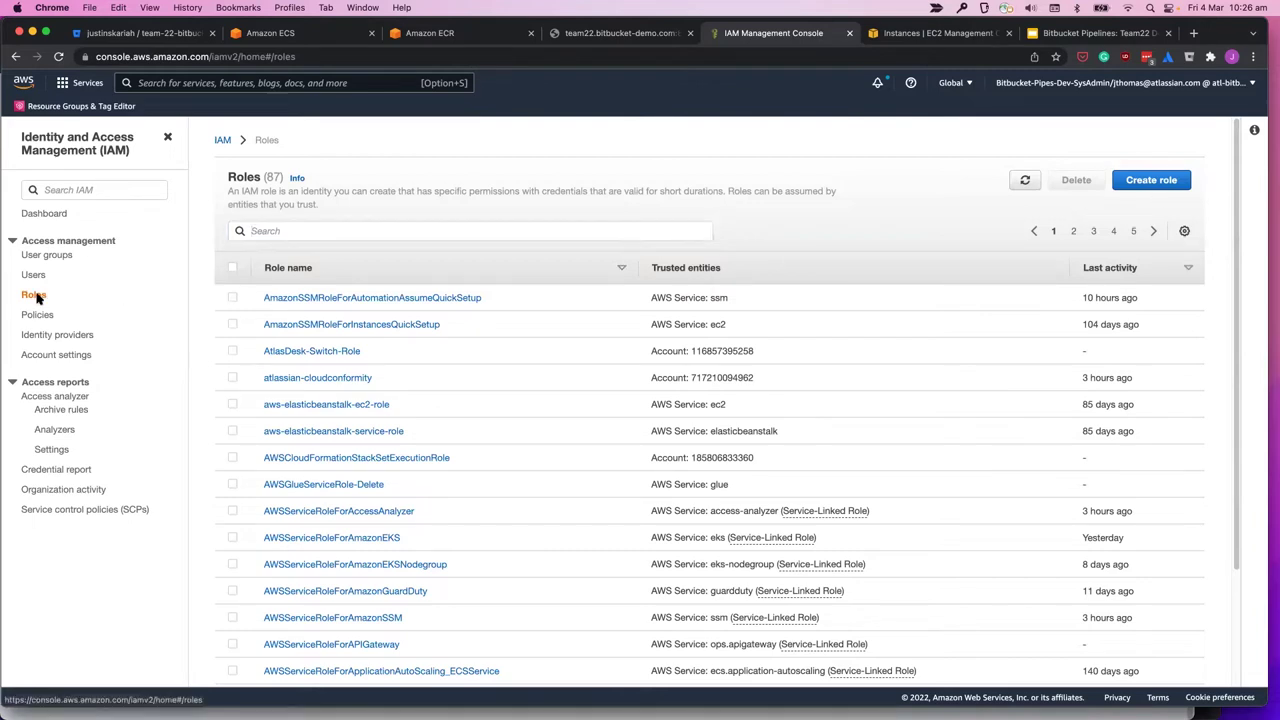
left_click(1149, 183)
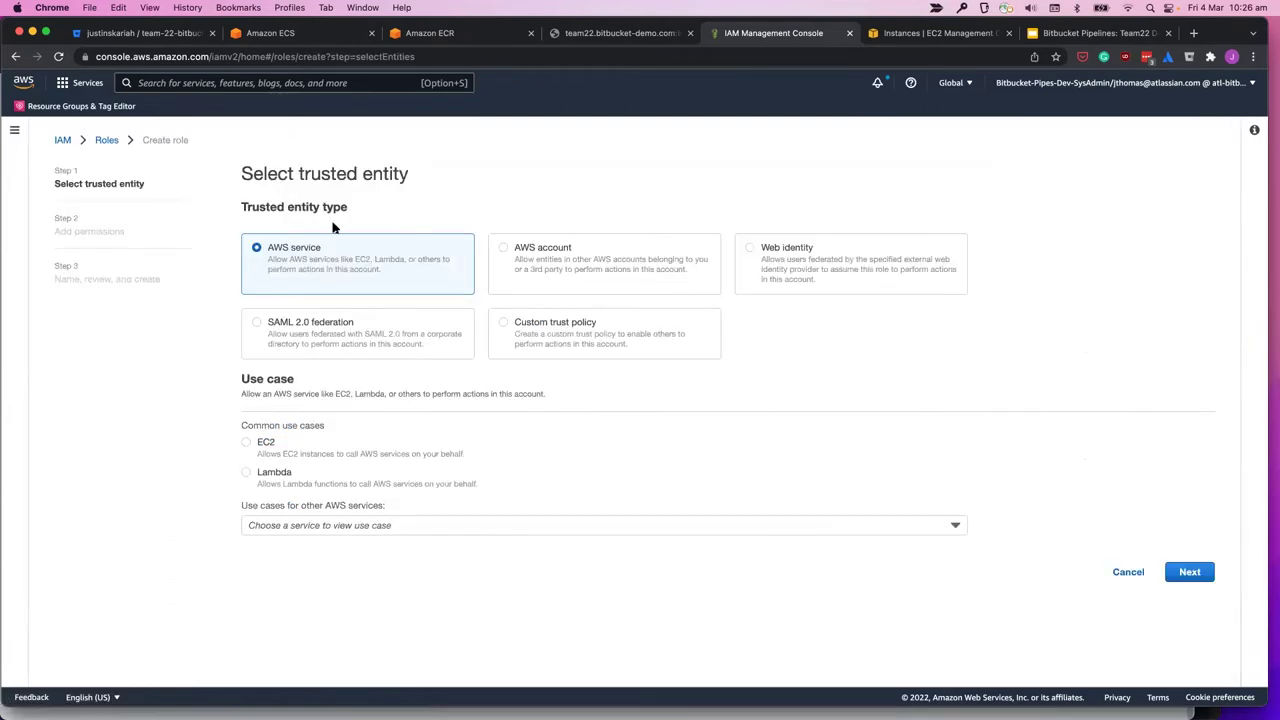
left_click(817, 269)
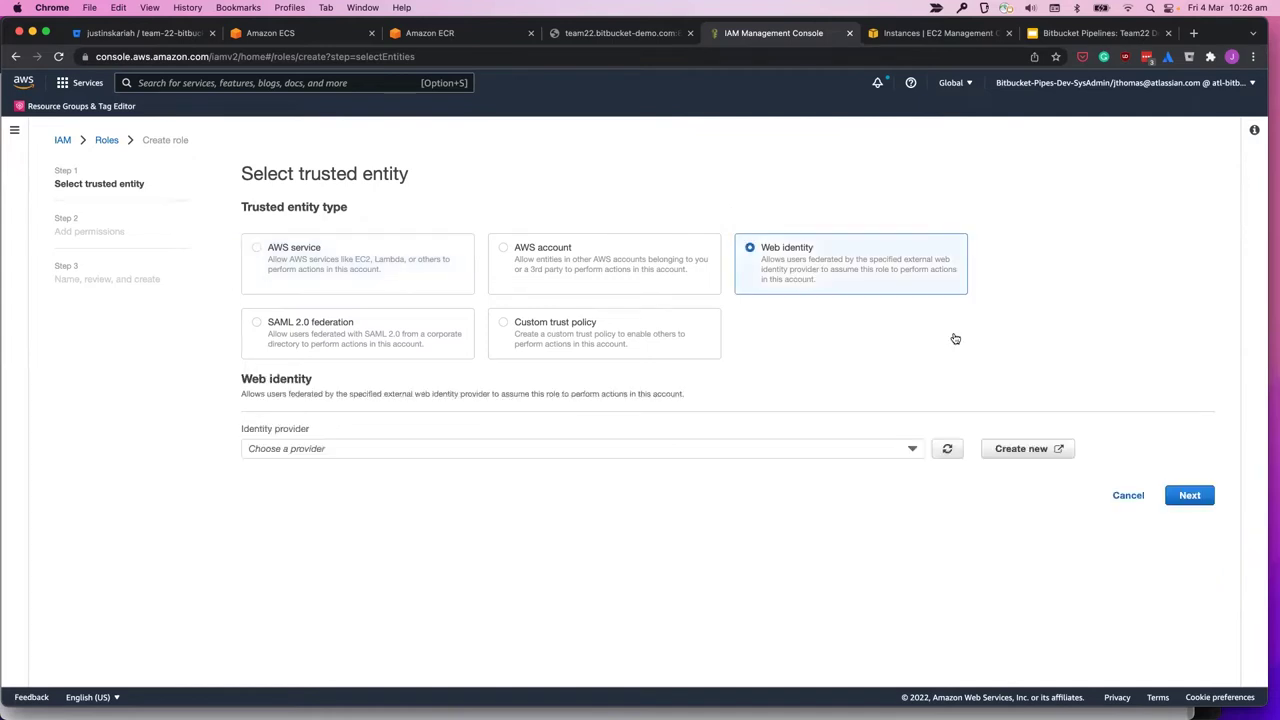
Step: Choose the newly added Bitbucket workspace OIDC identity provider and its workspace audience for the role, and continue to the permissions
left_click(420, 452)
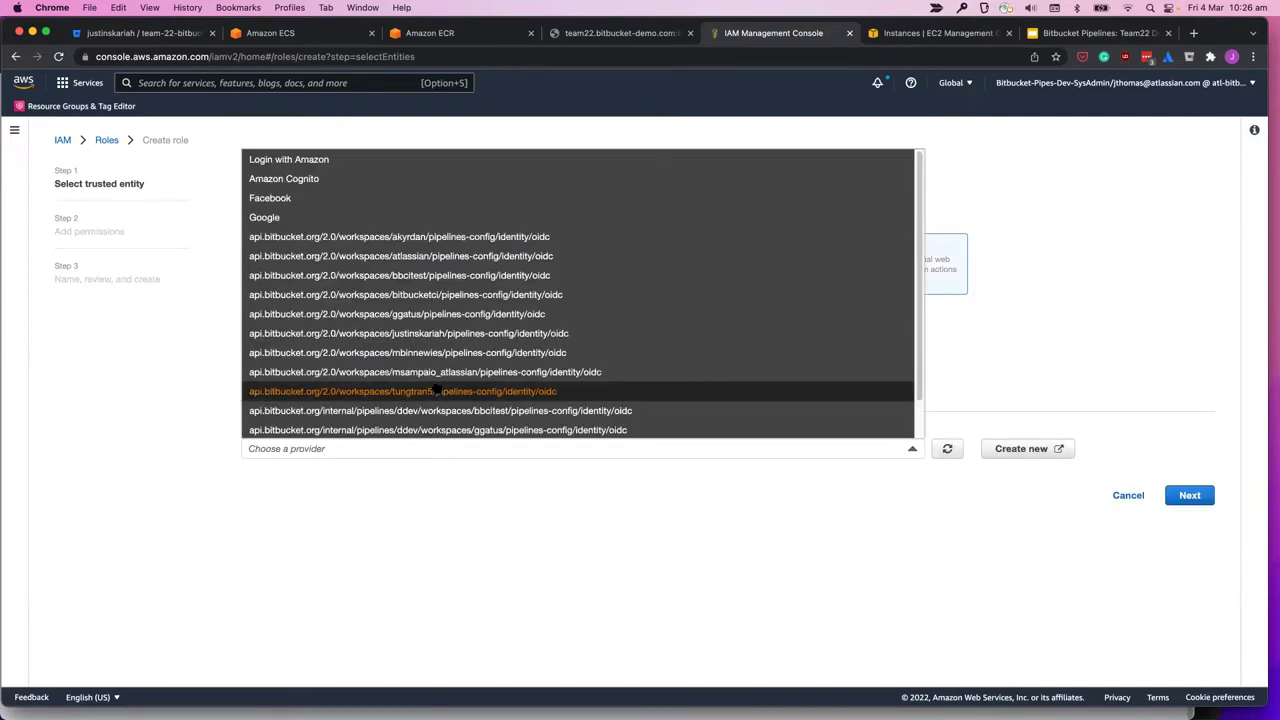
left_click(449, 338)
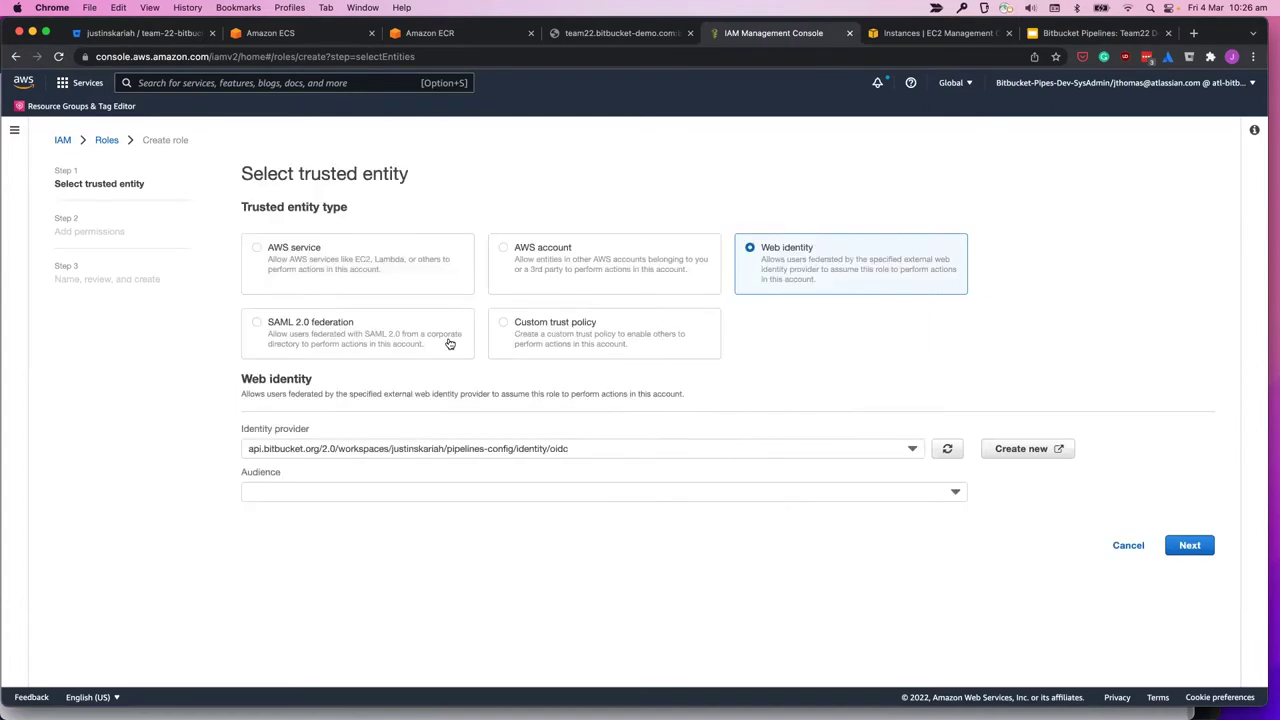
left_click(324, 492)
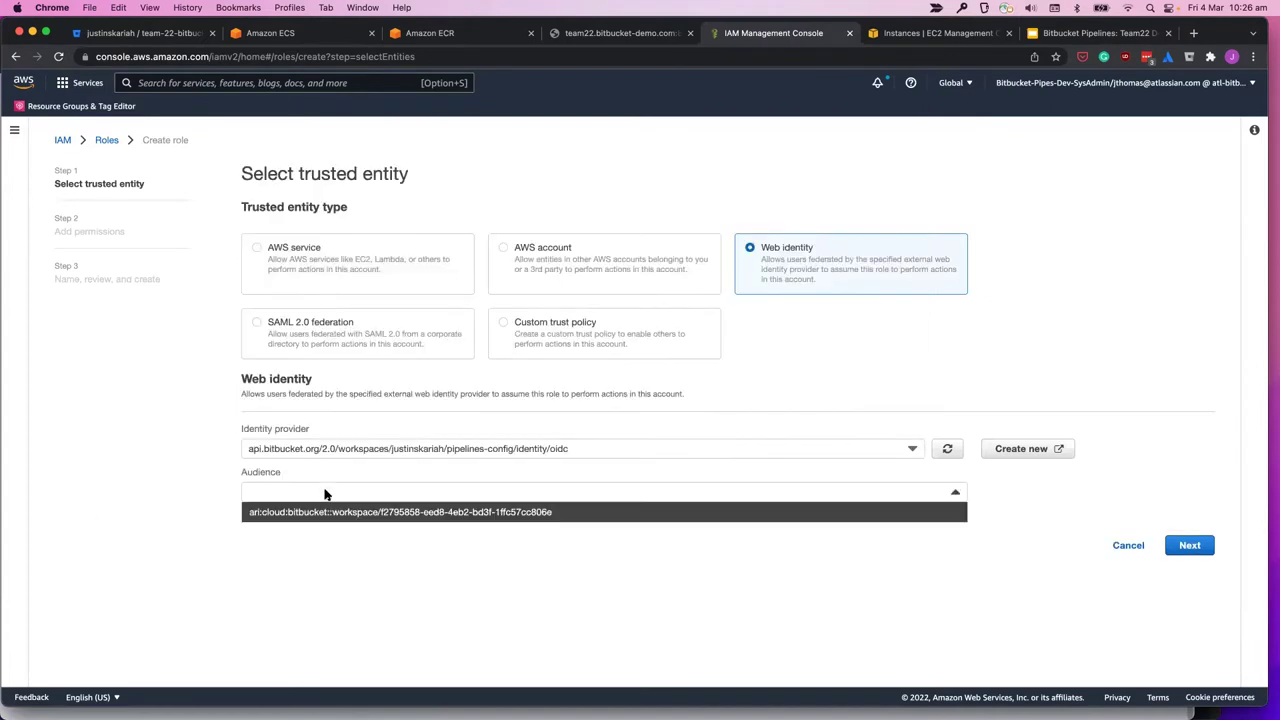
left_click(328, 511)
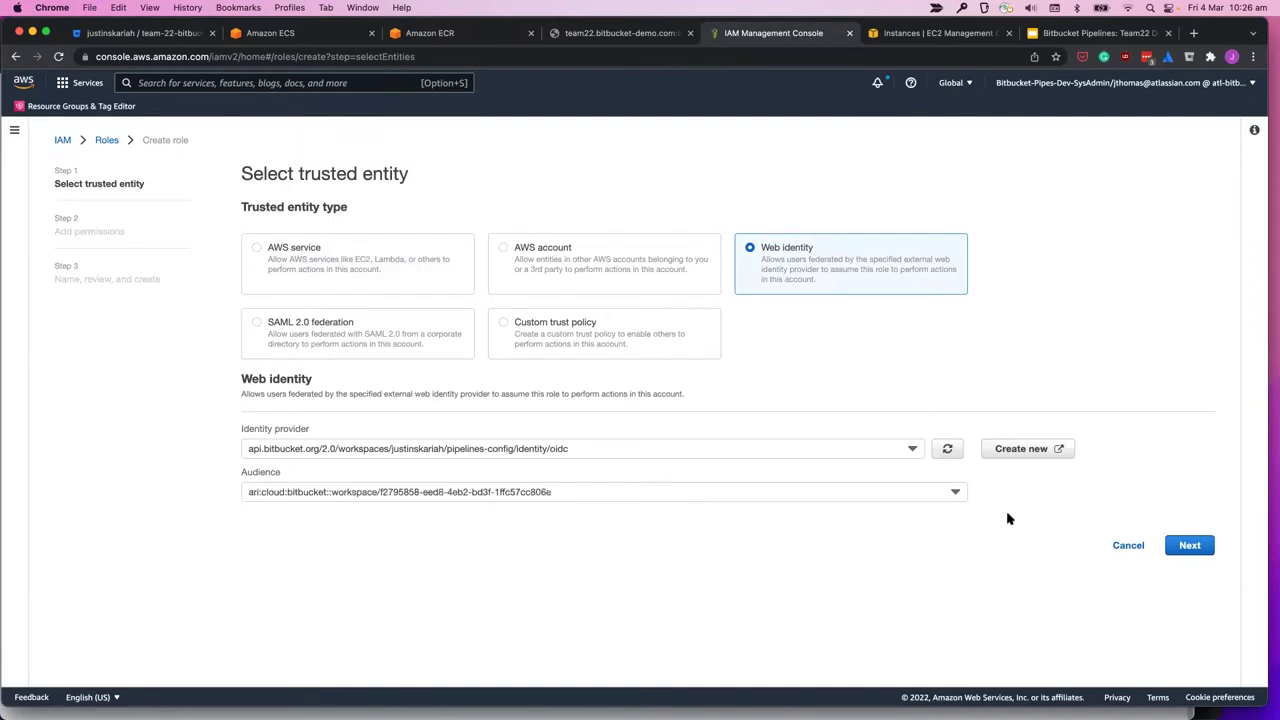
left_click(1188, 546)
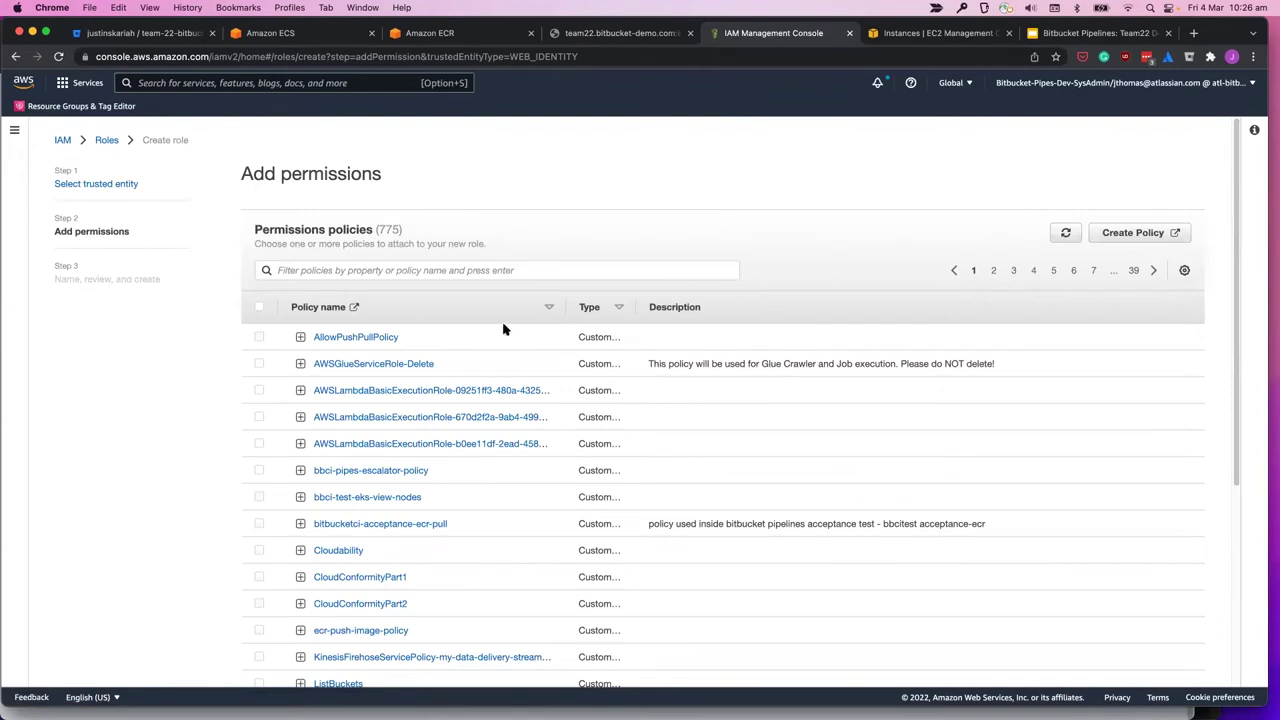
Step: Filter the permissions policies by "ecr" and select pipes-ecr-push-image-policy for the role
left_click(435, 273)
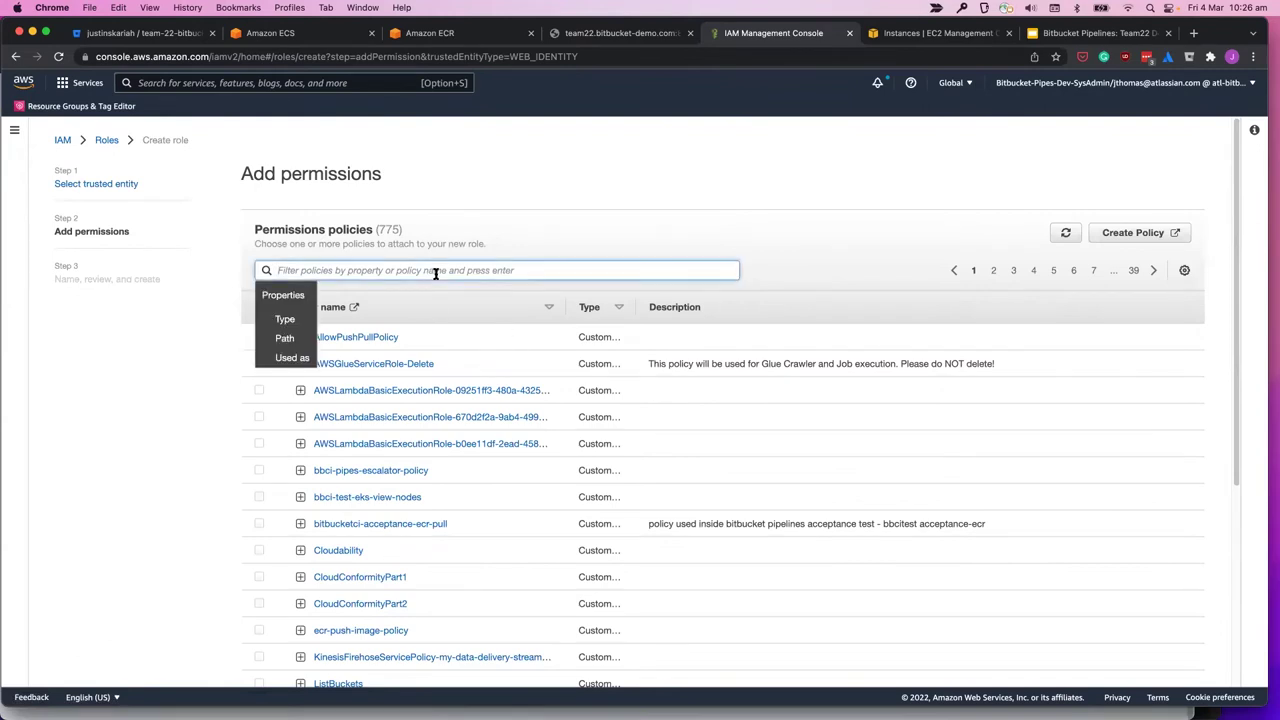
type("ecr")
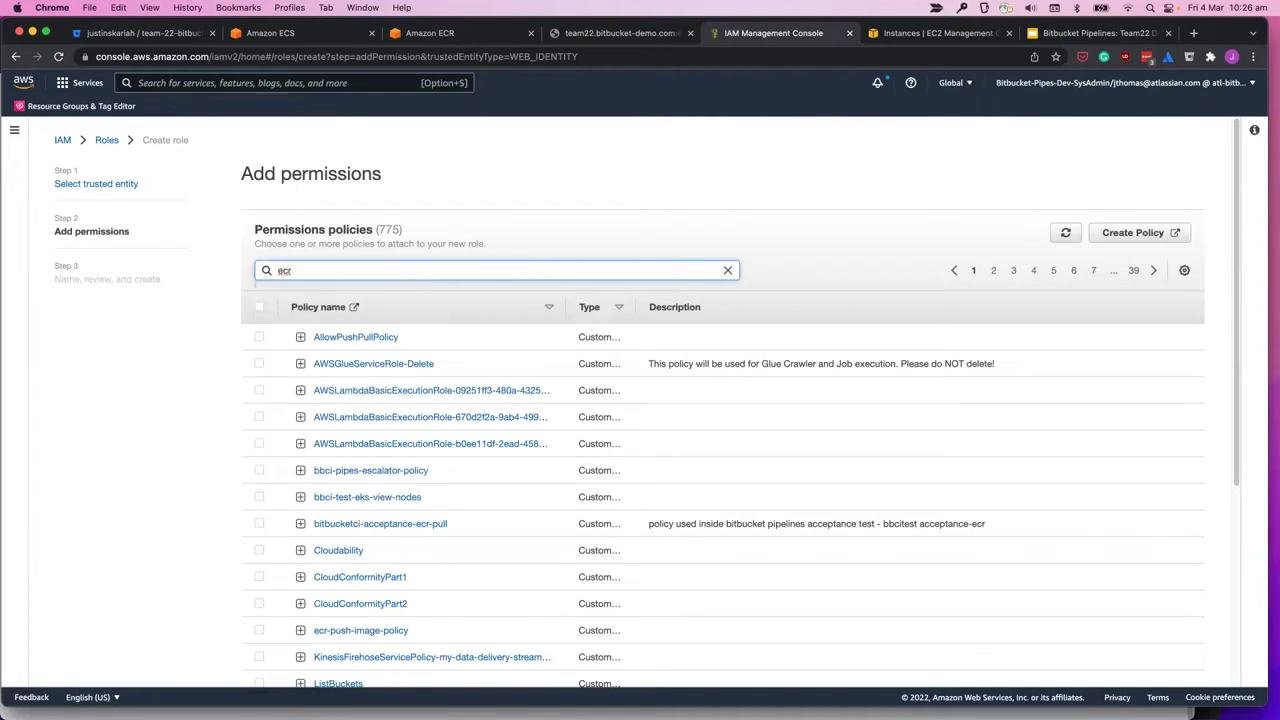
key("Return")
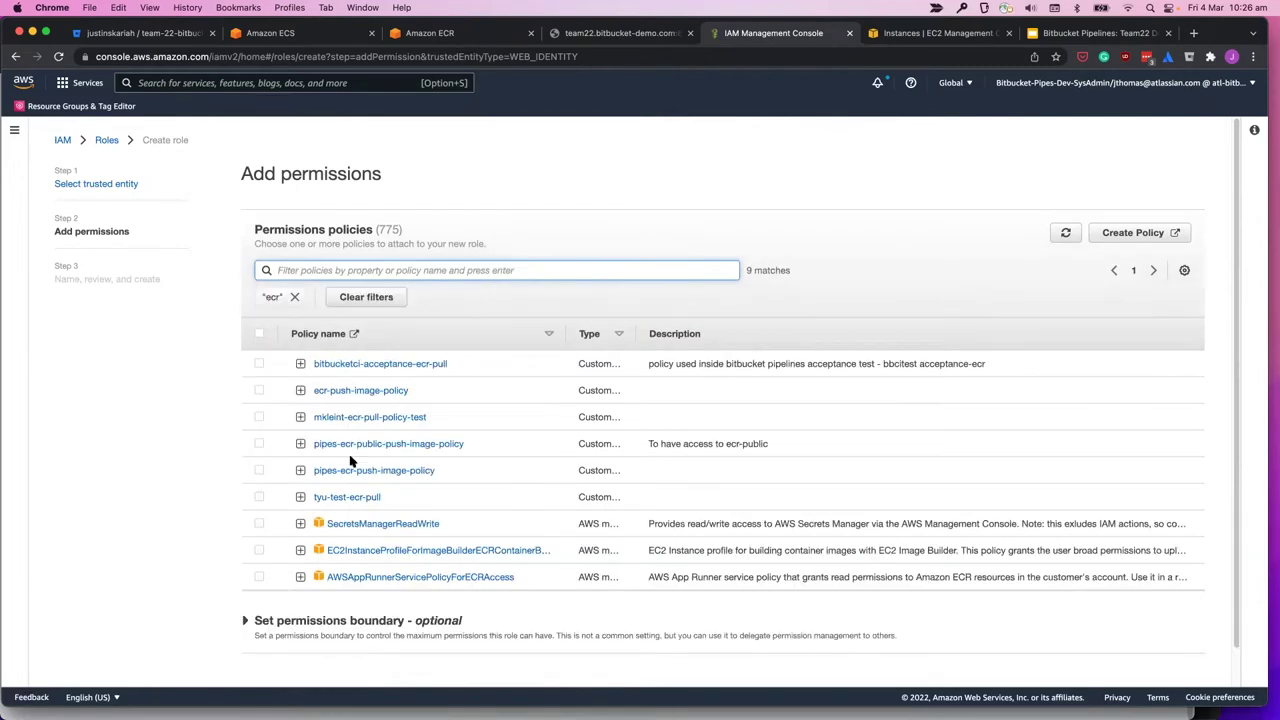
left_click(258, 470)
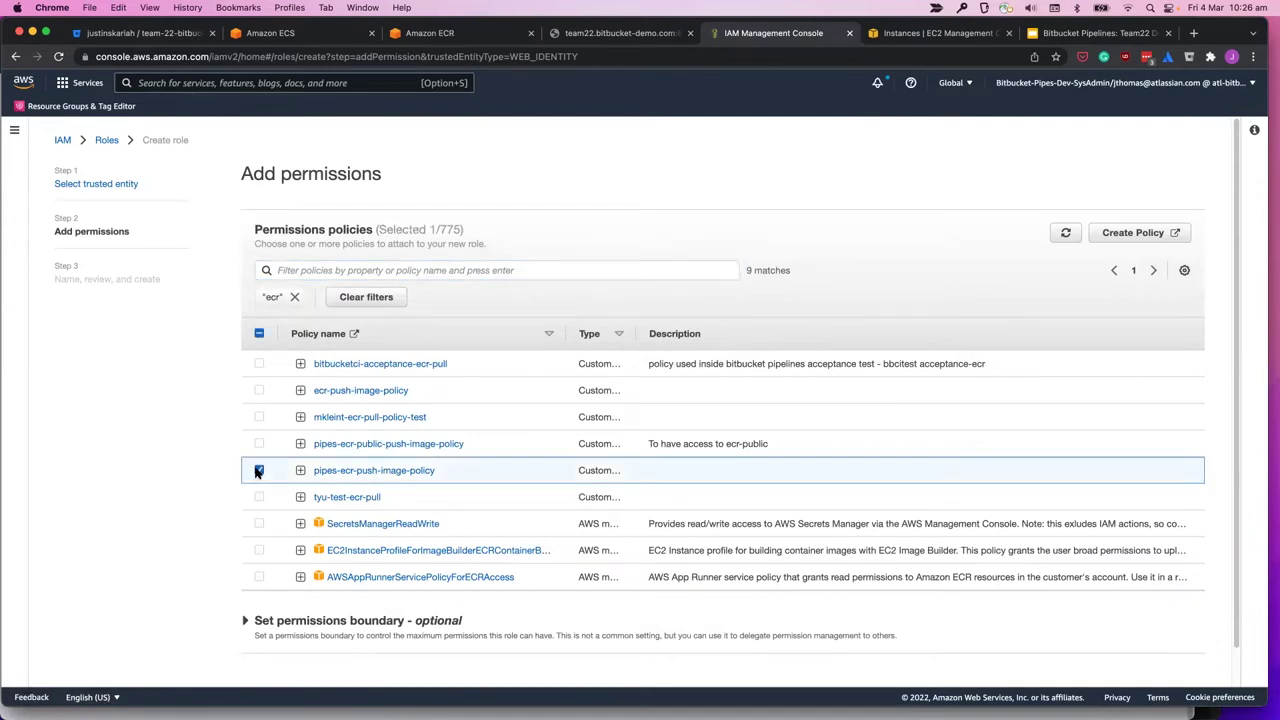
Step: Replace the policy filter with "ecs", also select pipes-ecs-deploy-policy, and continue to the role review
left_click(293, 298)
left_click(304, 274)
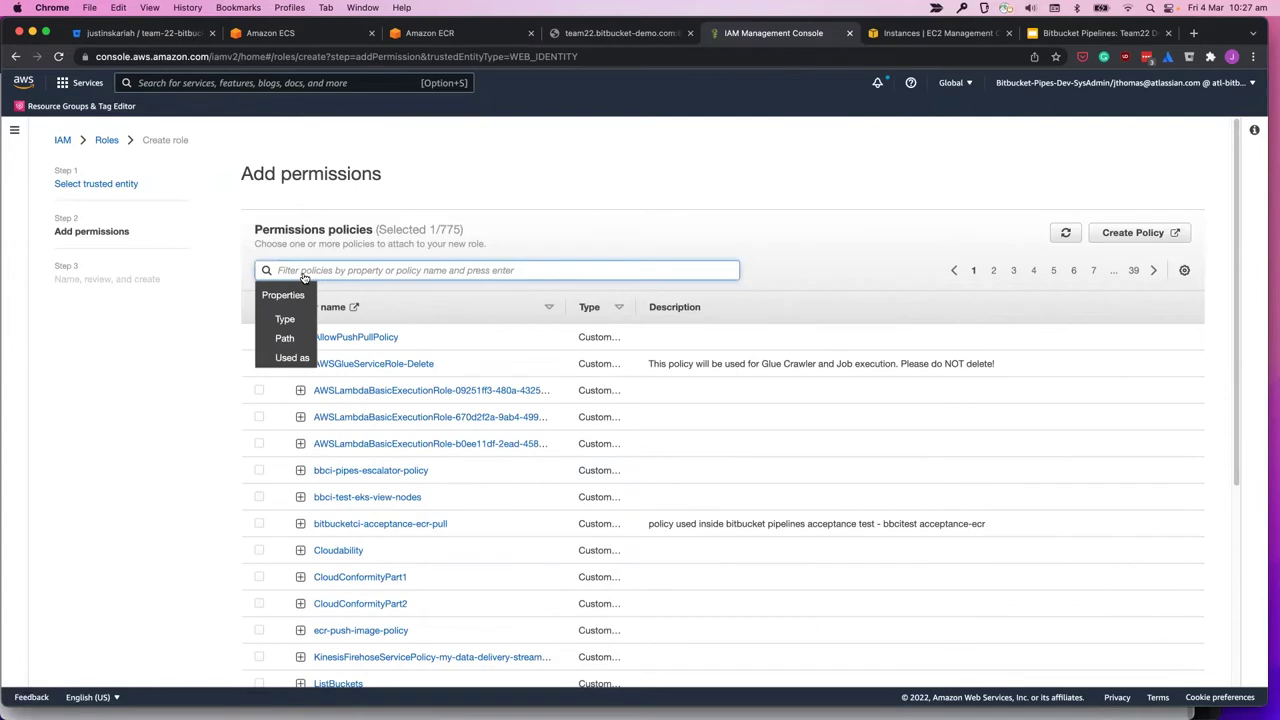
type("ecs")
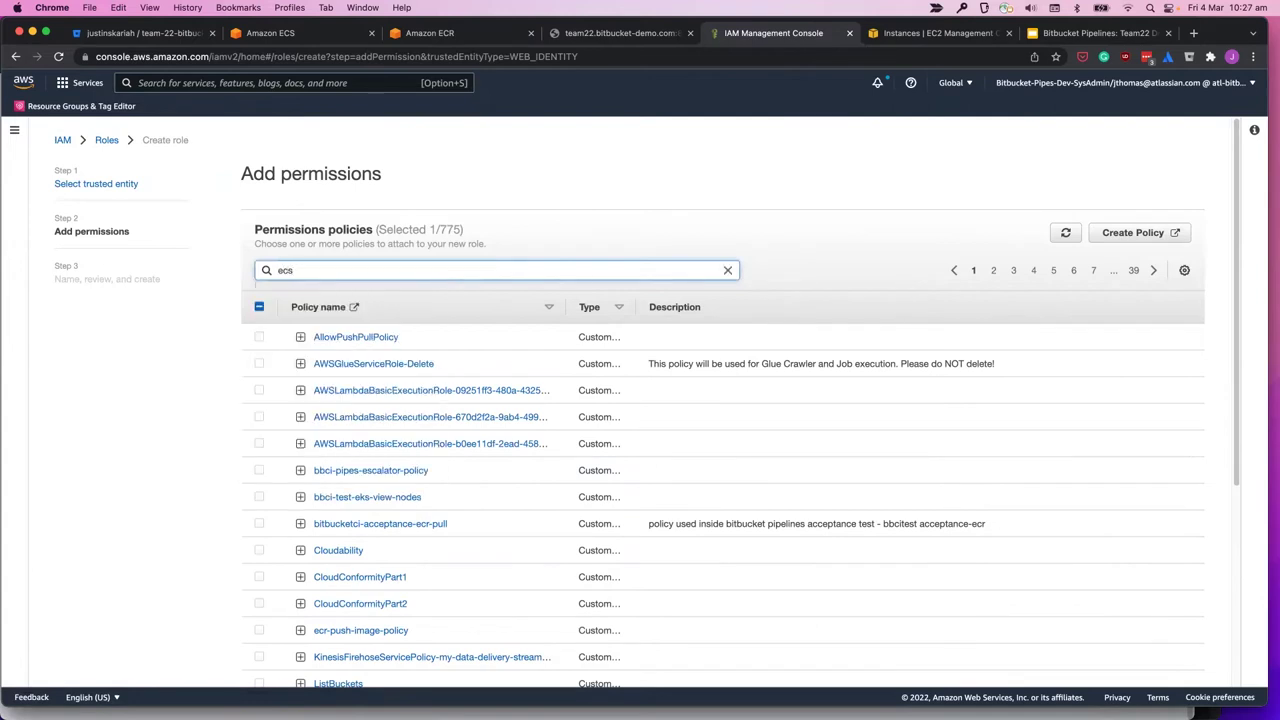
key("Return")
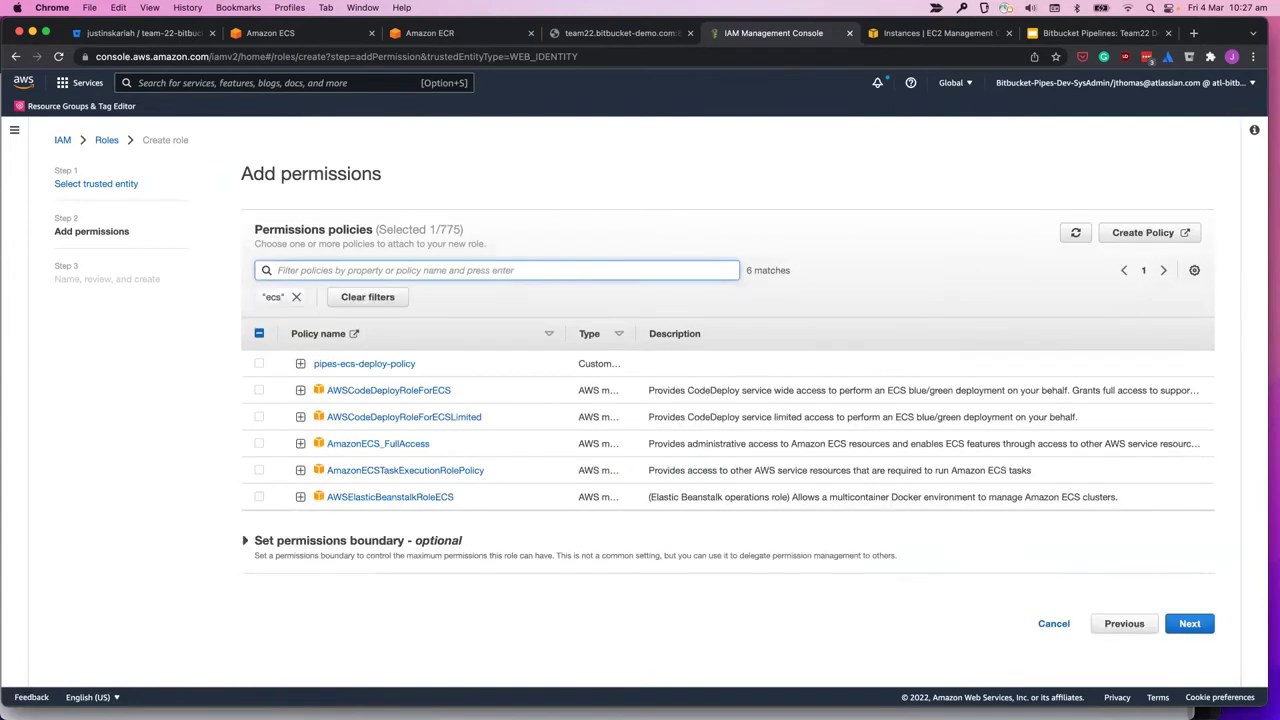
left_click(259, 364)
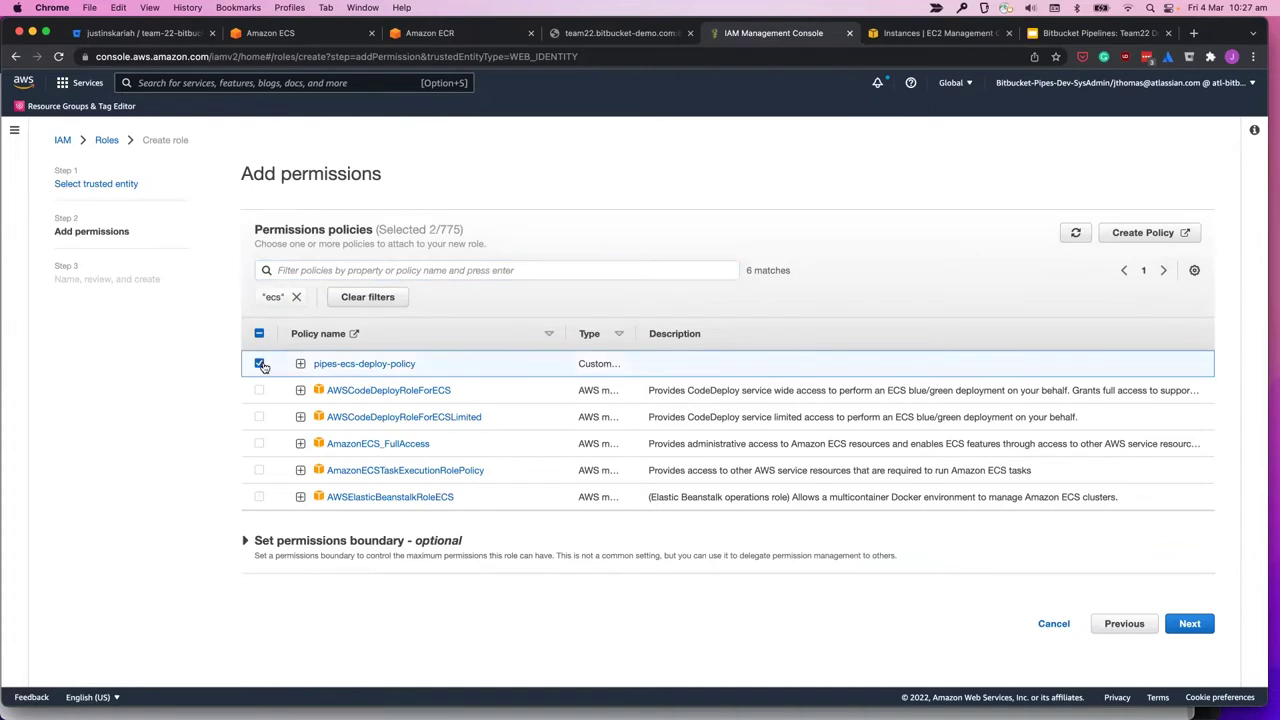
left_click(297, 298)
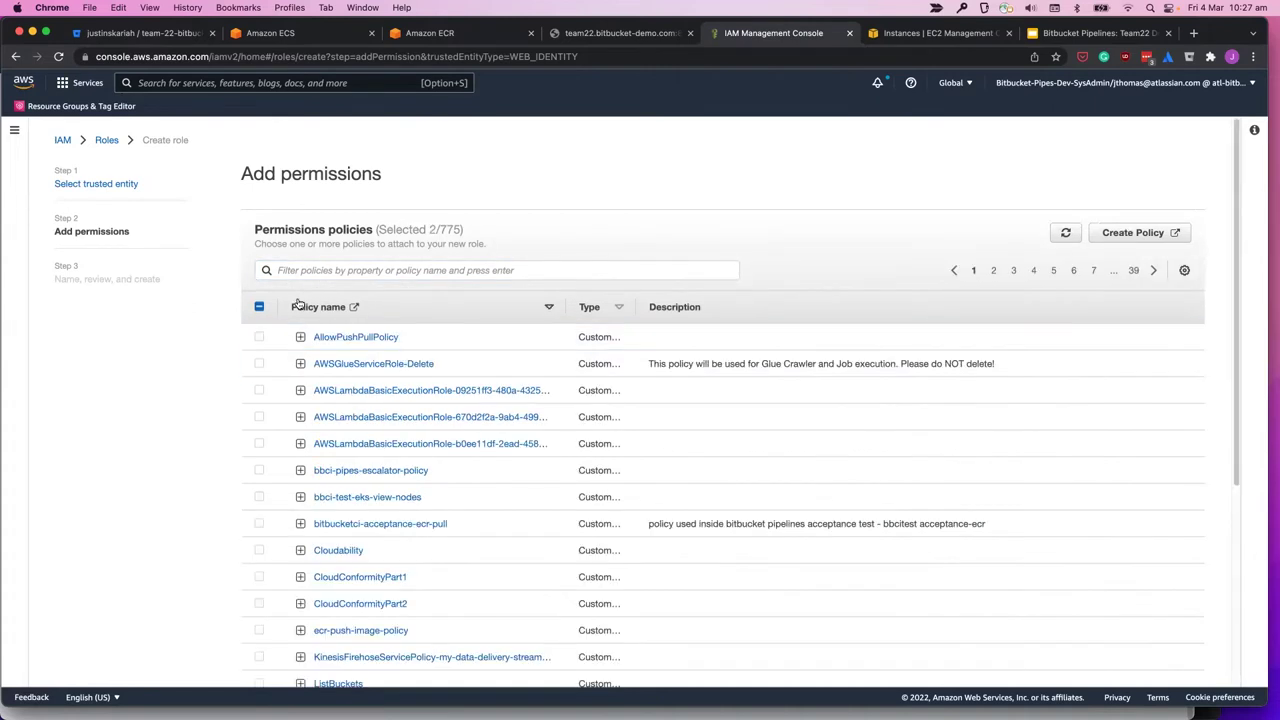
scroll(662, 483, "down", 5)
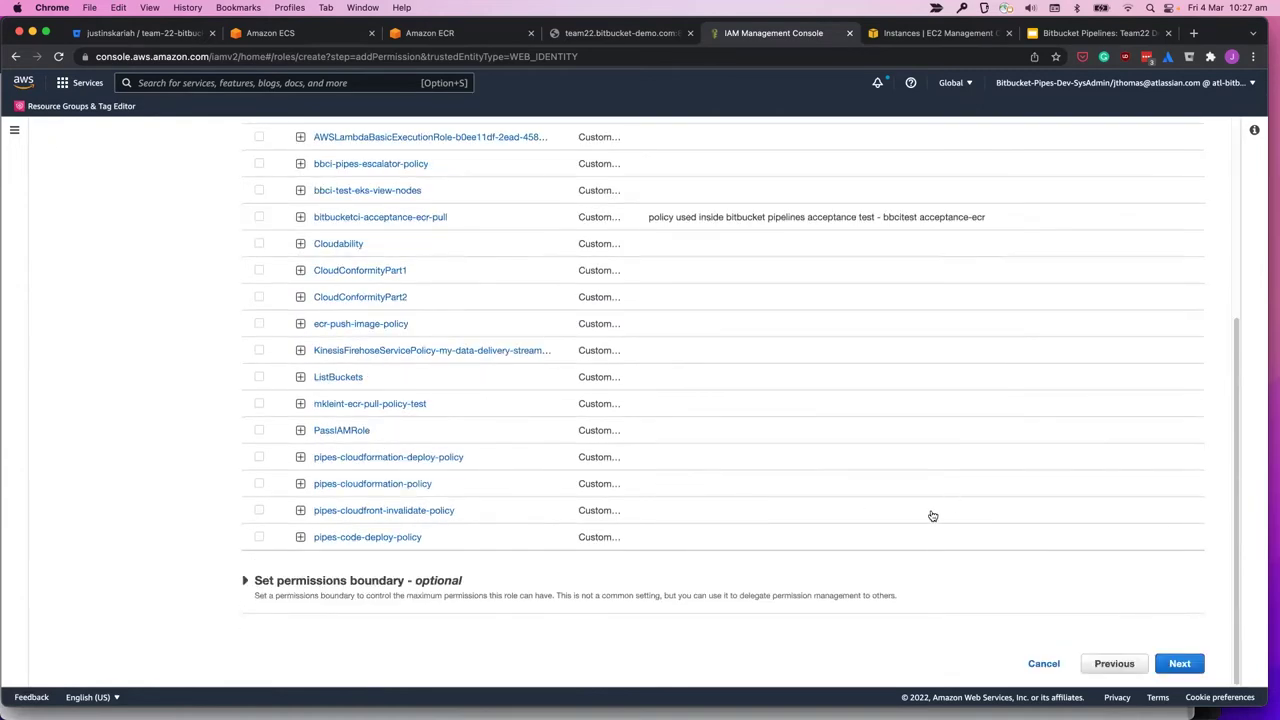
scroll(931, 515, "up", 3)
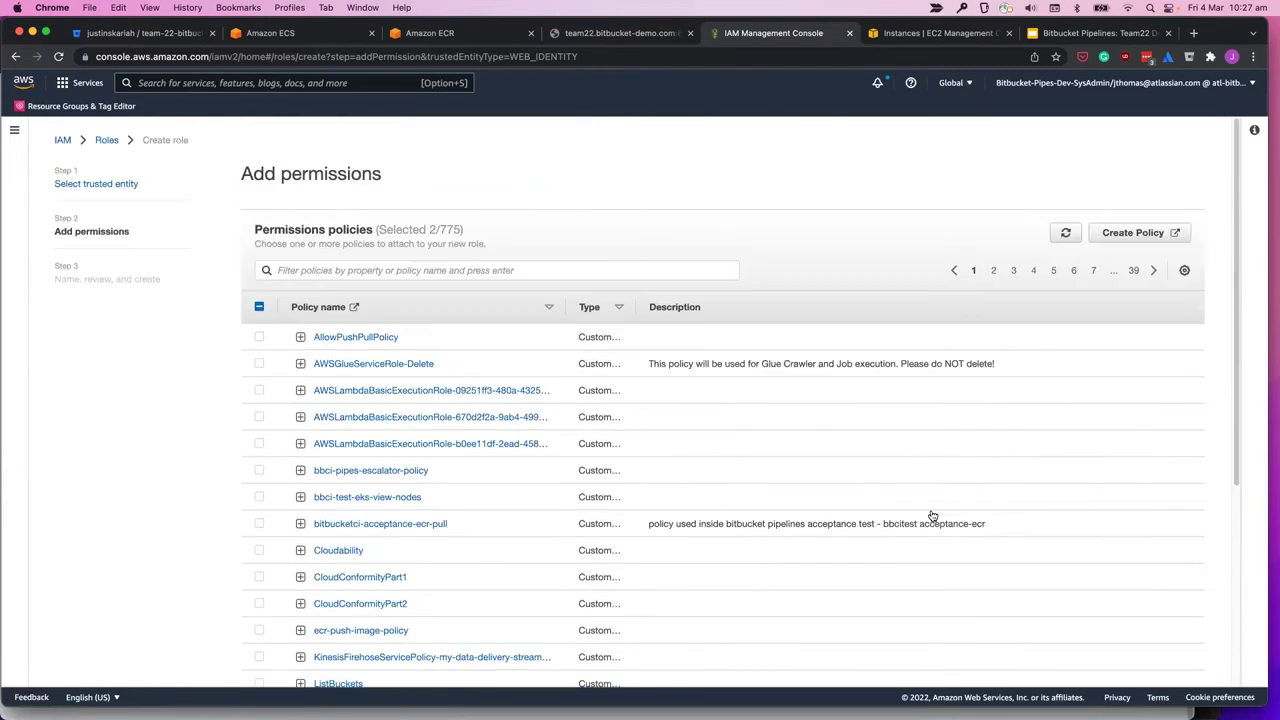
scroll(931, 515, "down", 3)
left_click(1177, 664)
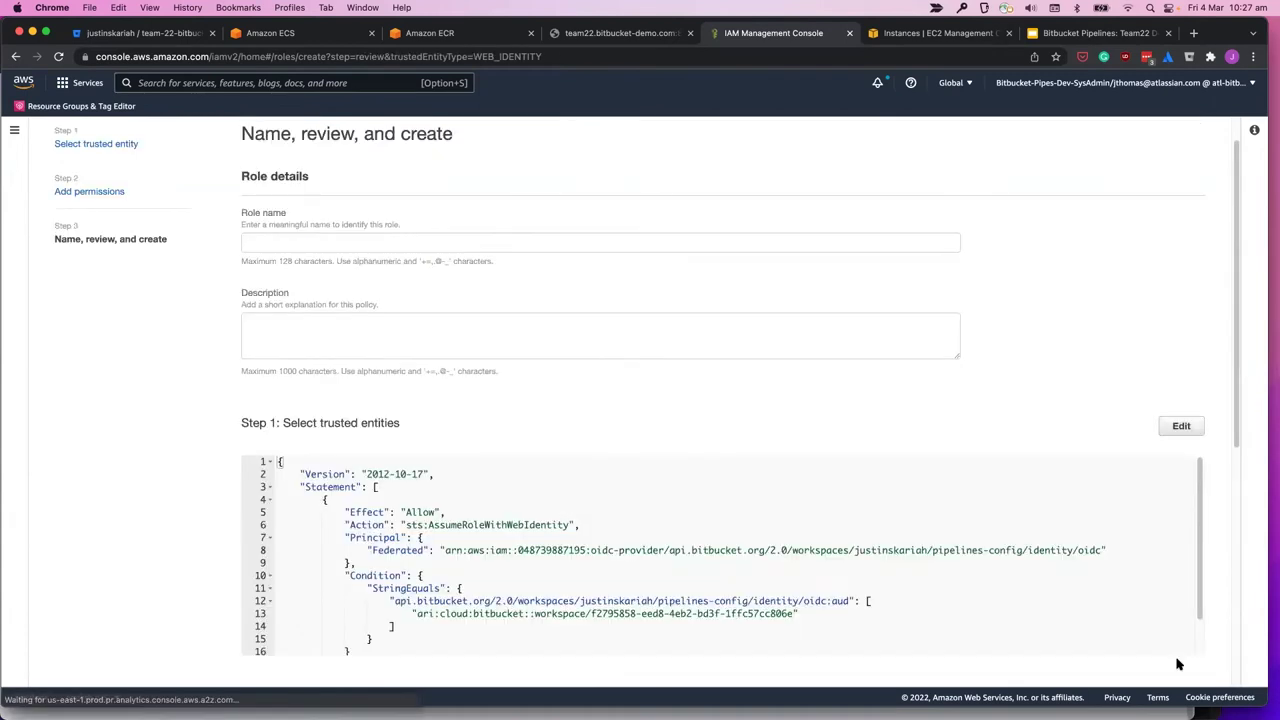
Step: Name the role team22-bitbucket-demo, create it and open its details
left_click(314, 246)
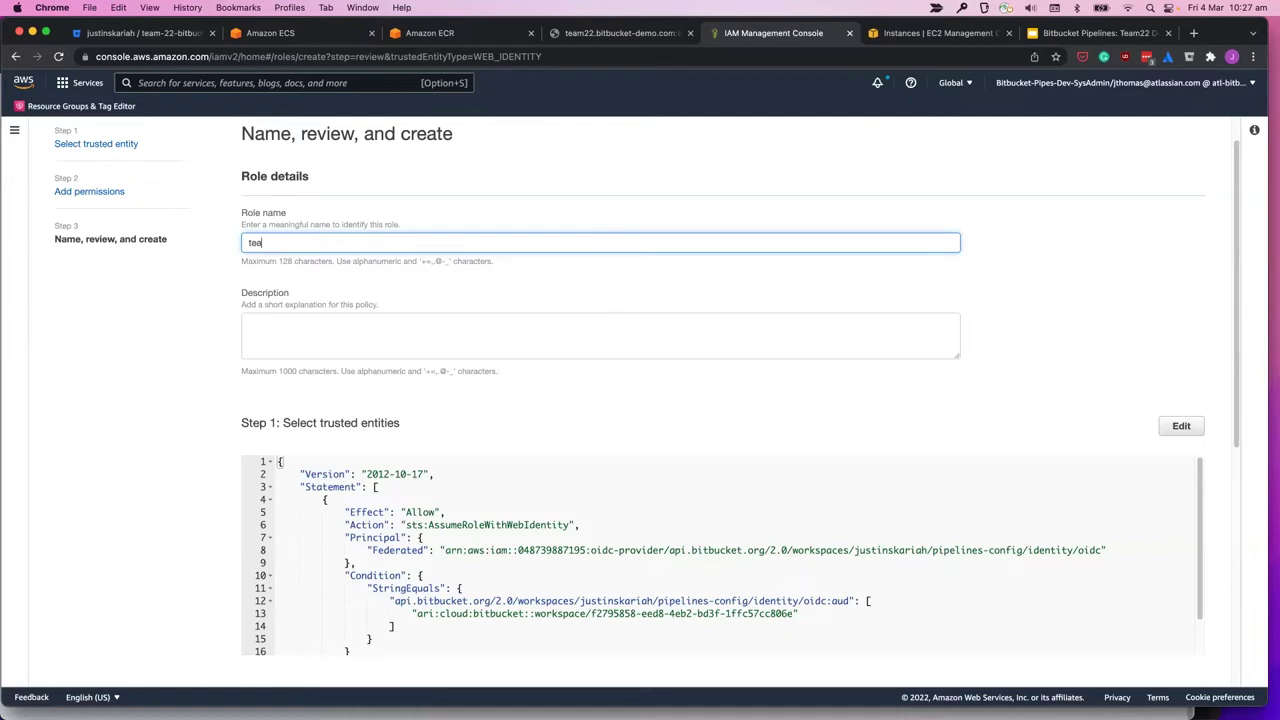
type("team22-bitbucket-demo")
scroll(329, 337, "down", 5)
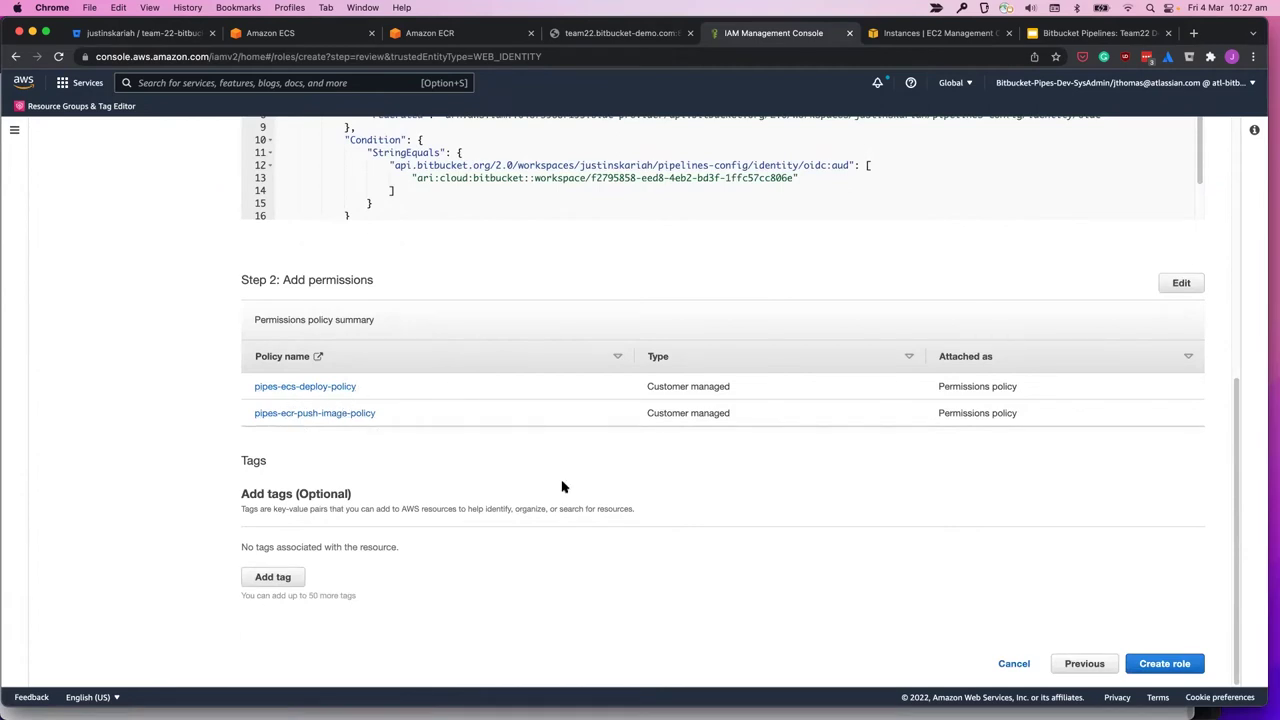
left_click(1168, 664)
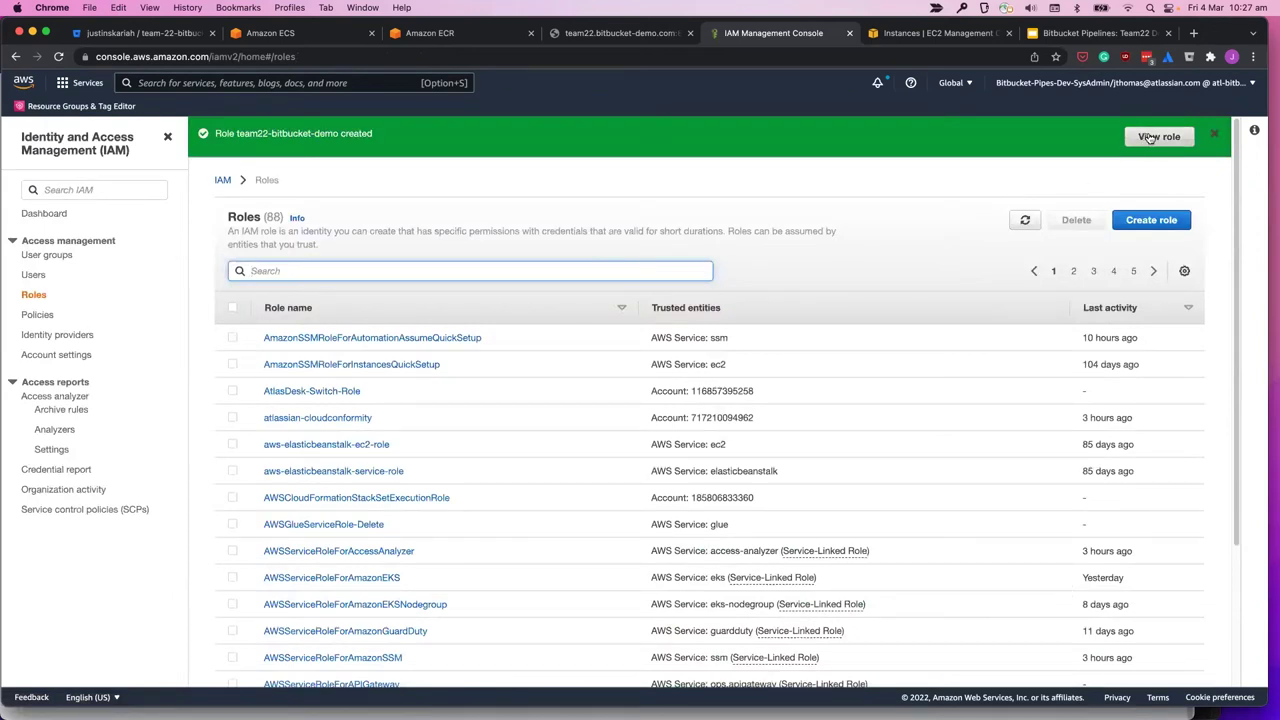
left_click(1145, 138)
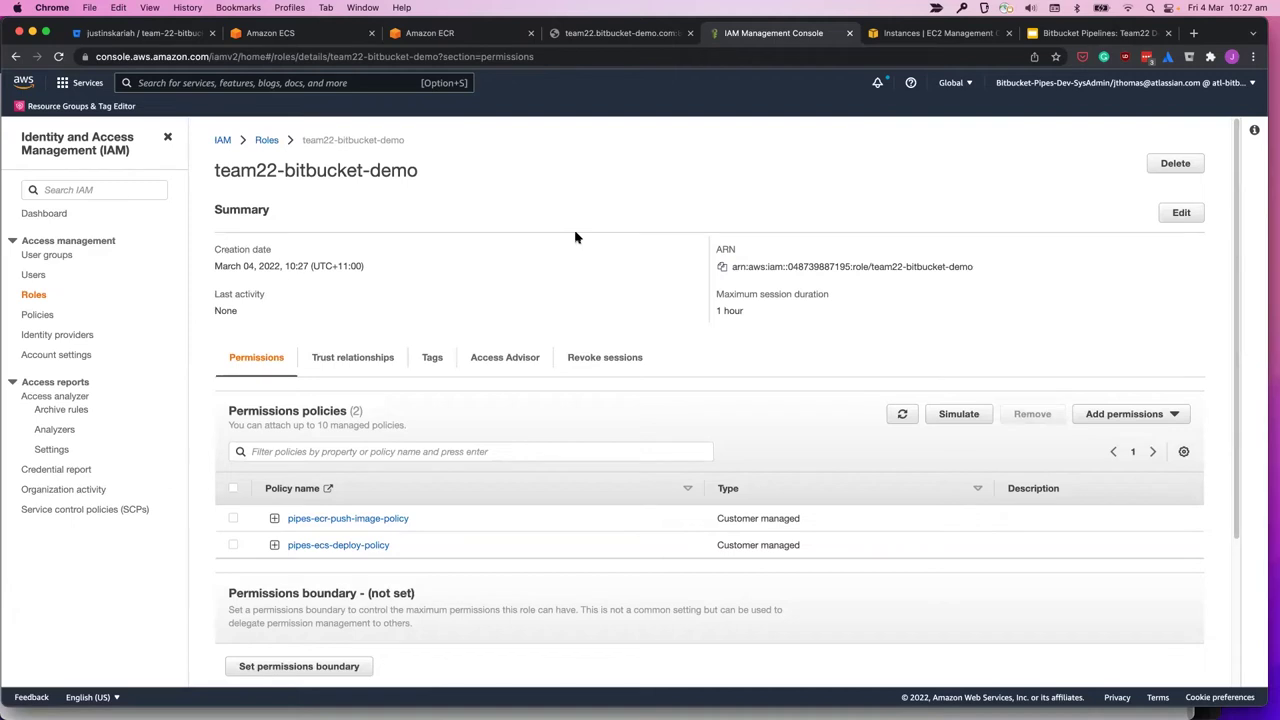
Step: Switch to the Bitbucket repository variables and name a new variable AWS_OIDC_ROLE_ARN
left_click(147, 33)
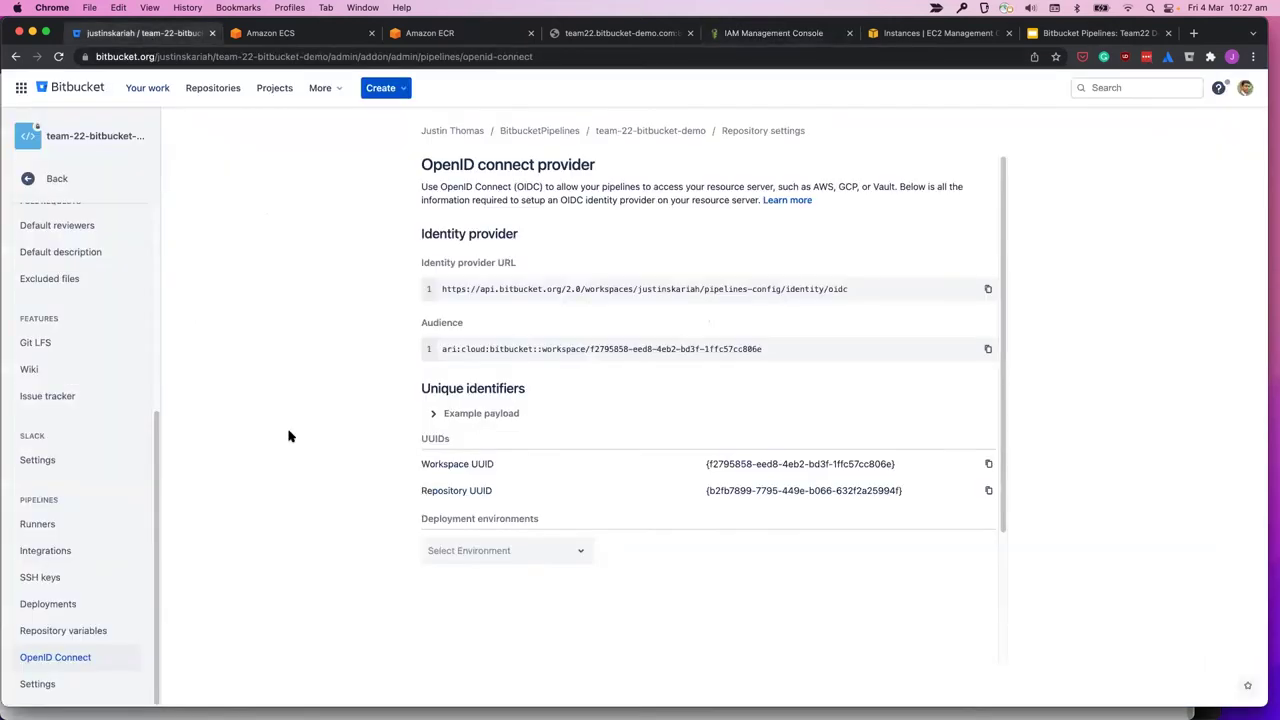
left_click(70, 633)
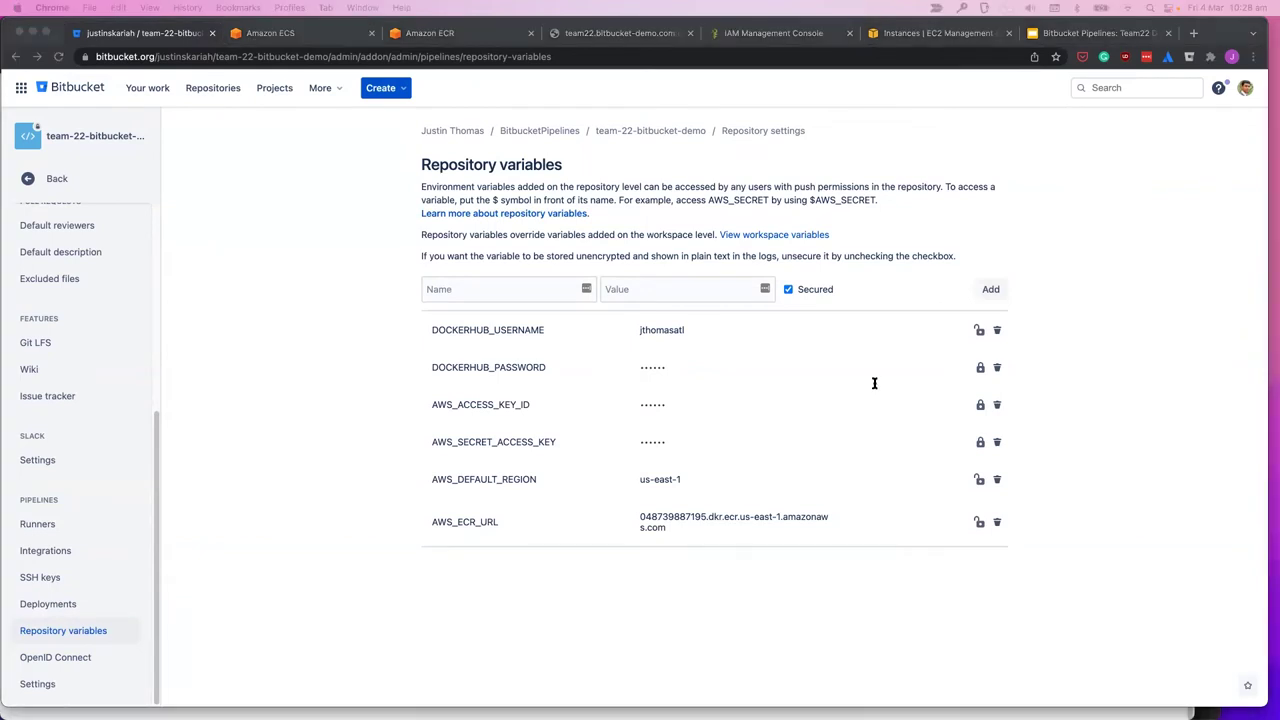
left_click(488, 289)
type("AWS_OIDC_ROLE_ARN")
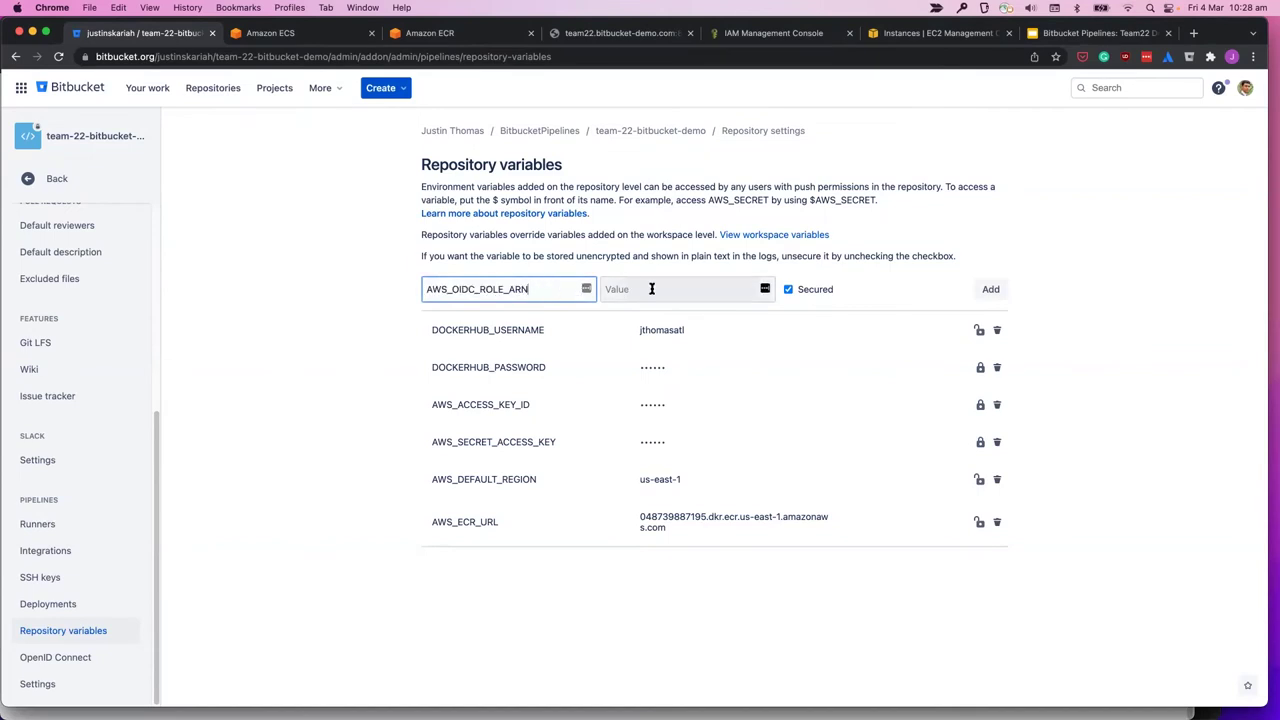
Step: Copy the ARN of the team22-bitbucket-demo role from AWS IAM and add it as the new Bitbucket variable's value, unsecured
left_click(775, 40)
left_click(722, 268)
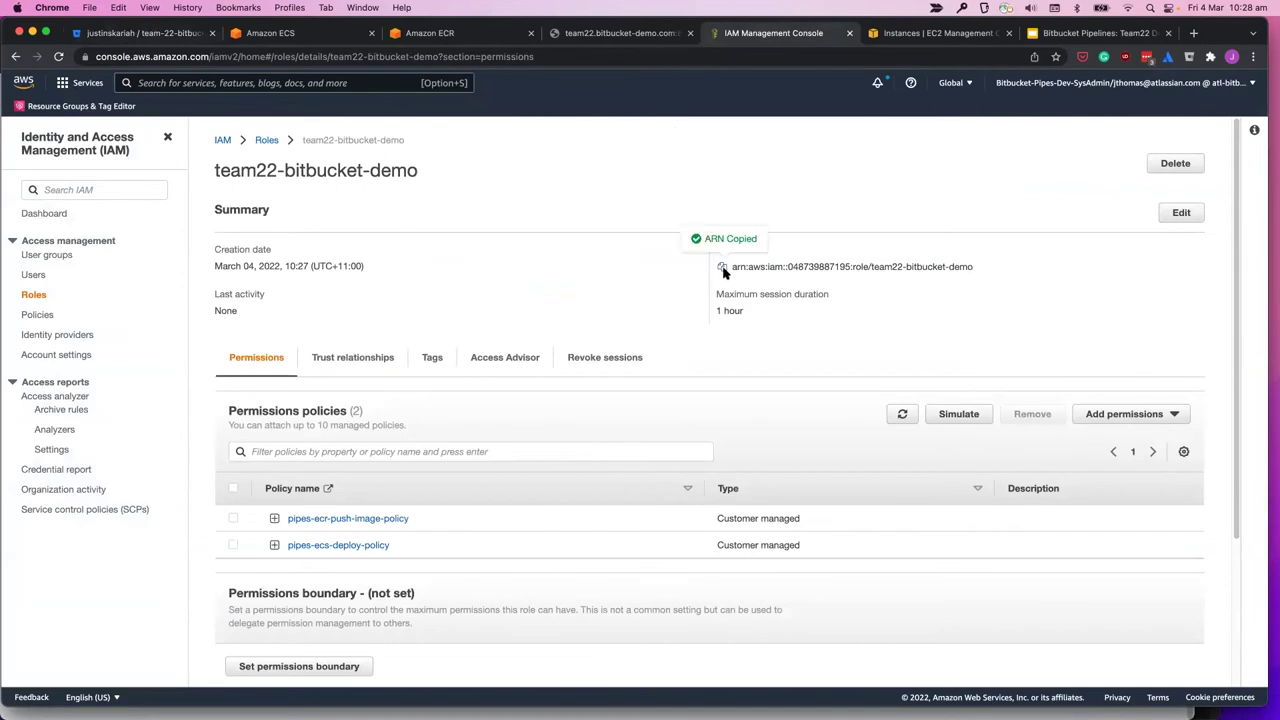
left_click(136, 34)
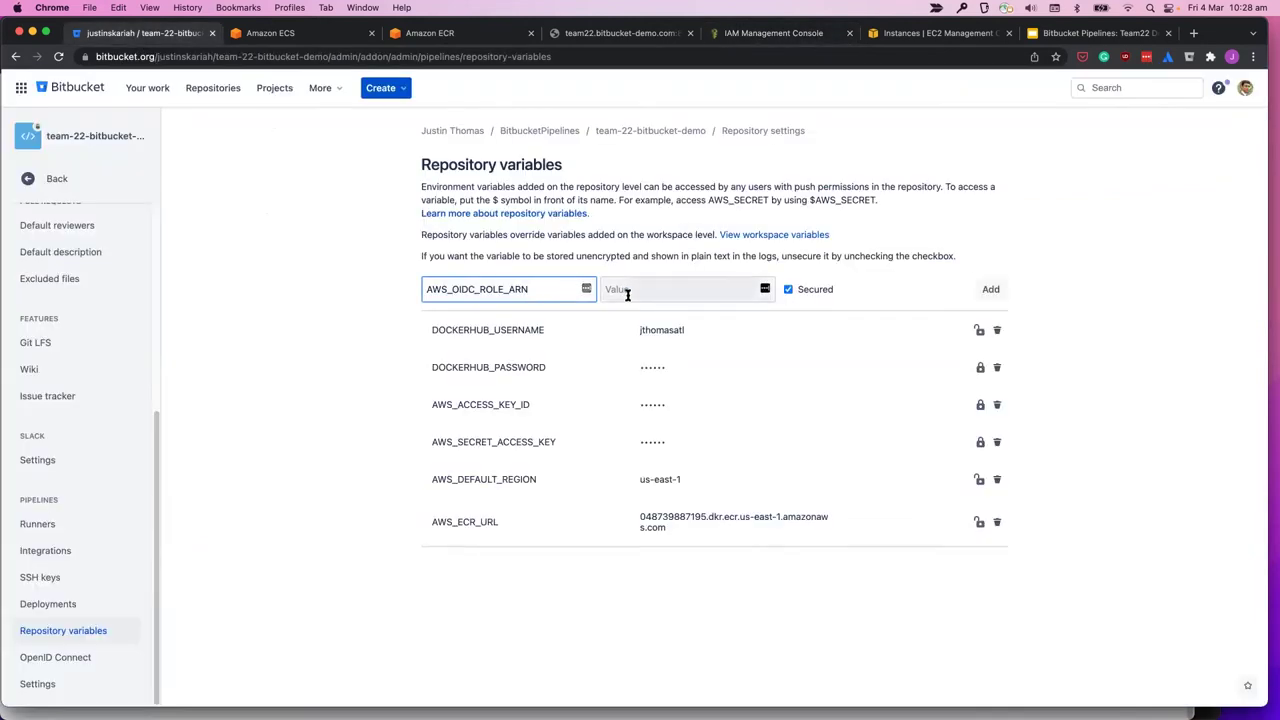
left_click(627, 292)
key("cmd+v")
left_click(788, 290)
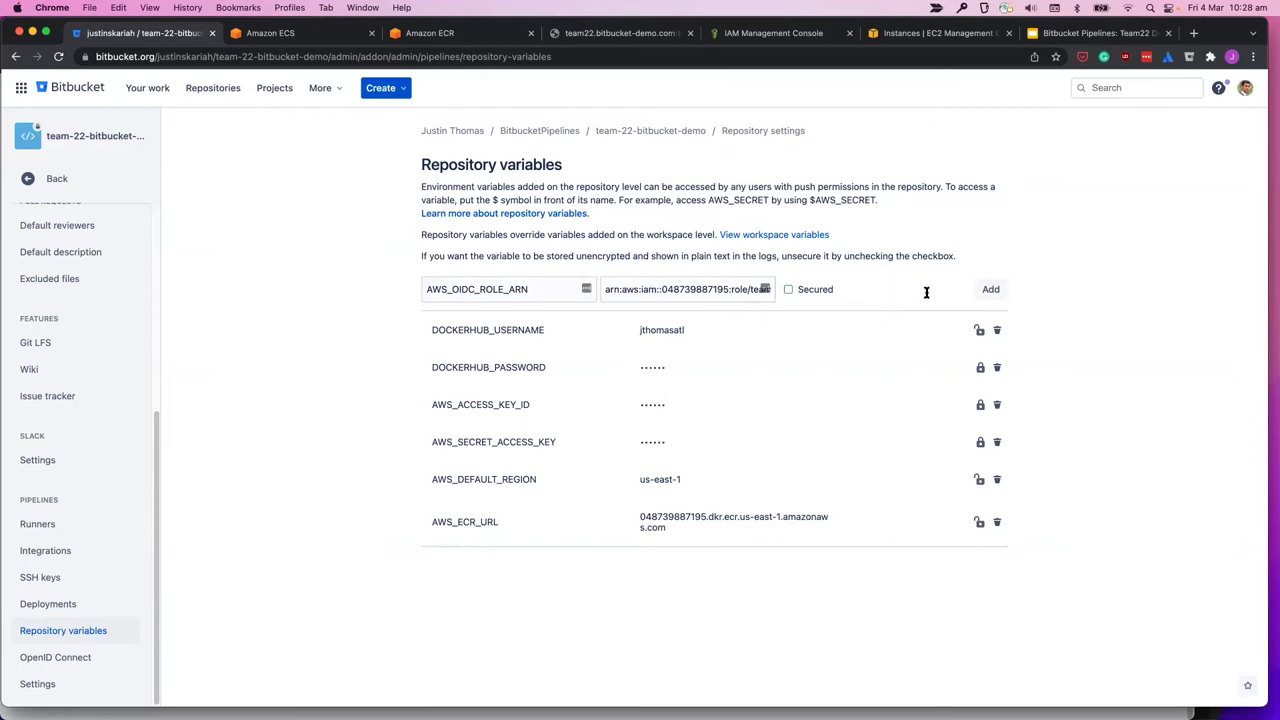
left_click(991, 290)
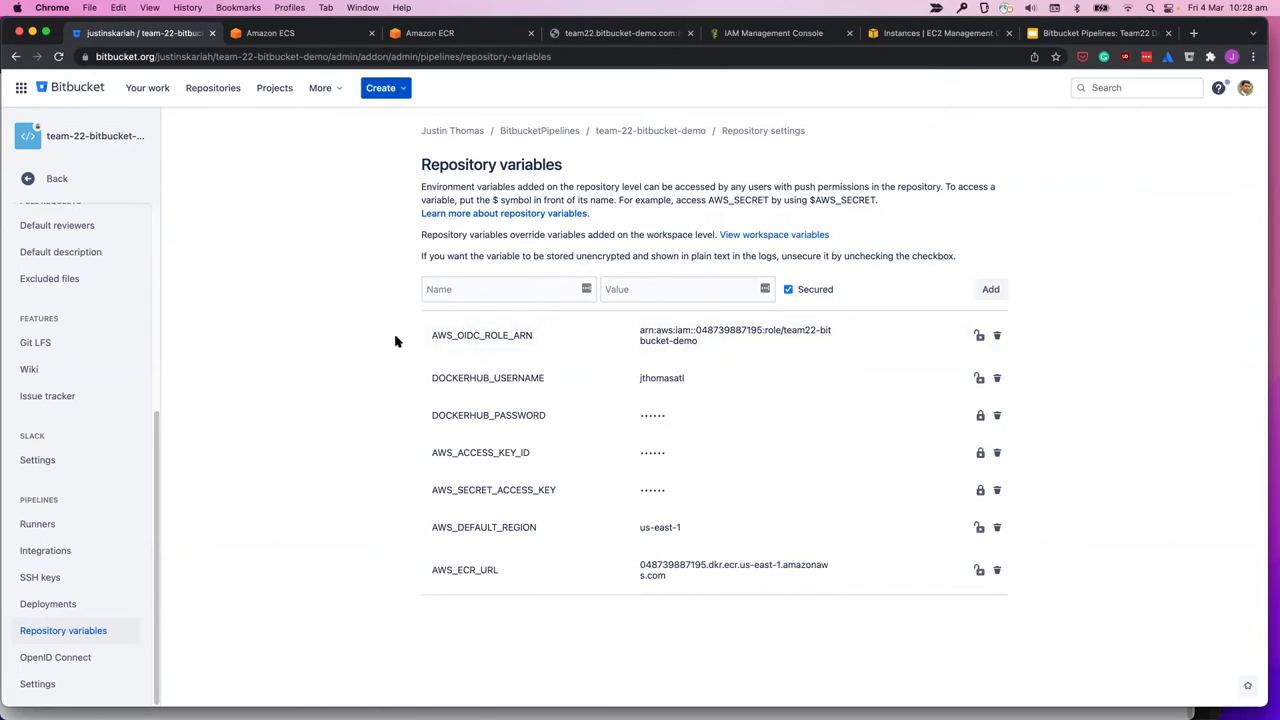
Step: Open bitbucket-pipelines.yml on the team22-bitbucket-demo branch from the repository source for editing
left_click(54, 179)
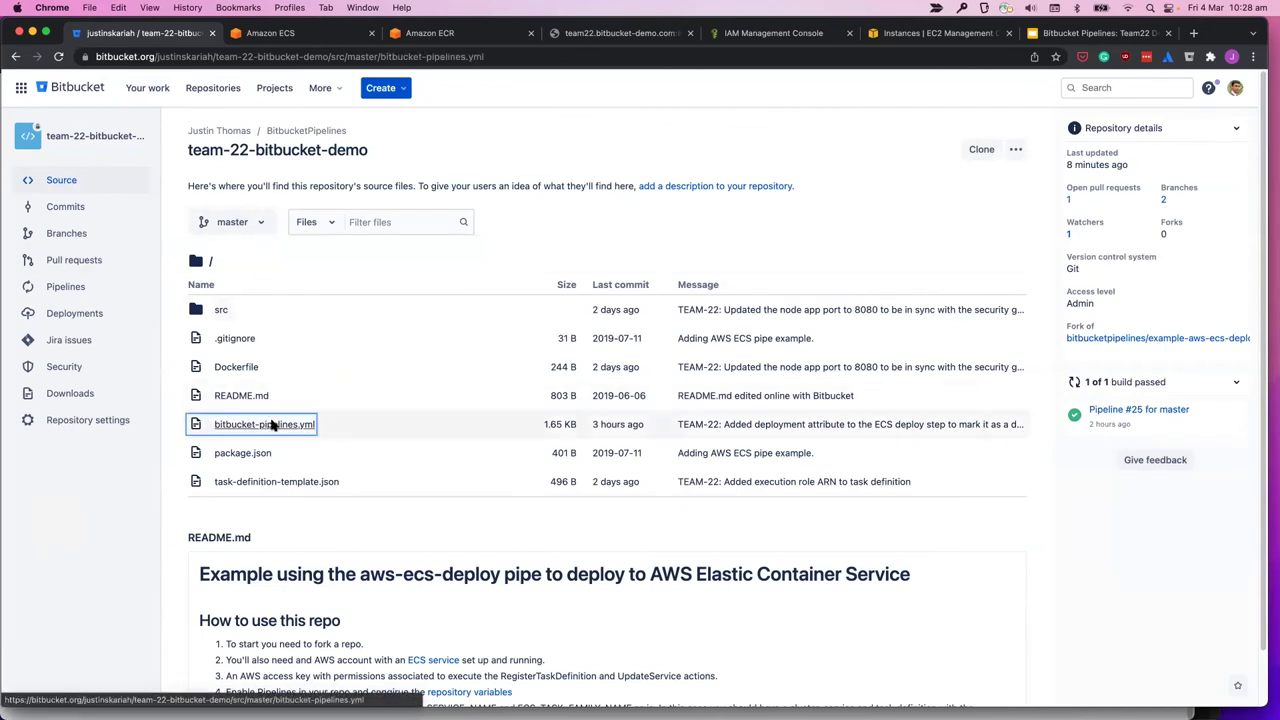
left_click(270, 424)
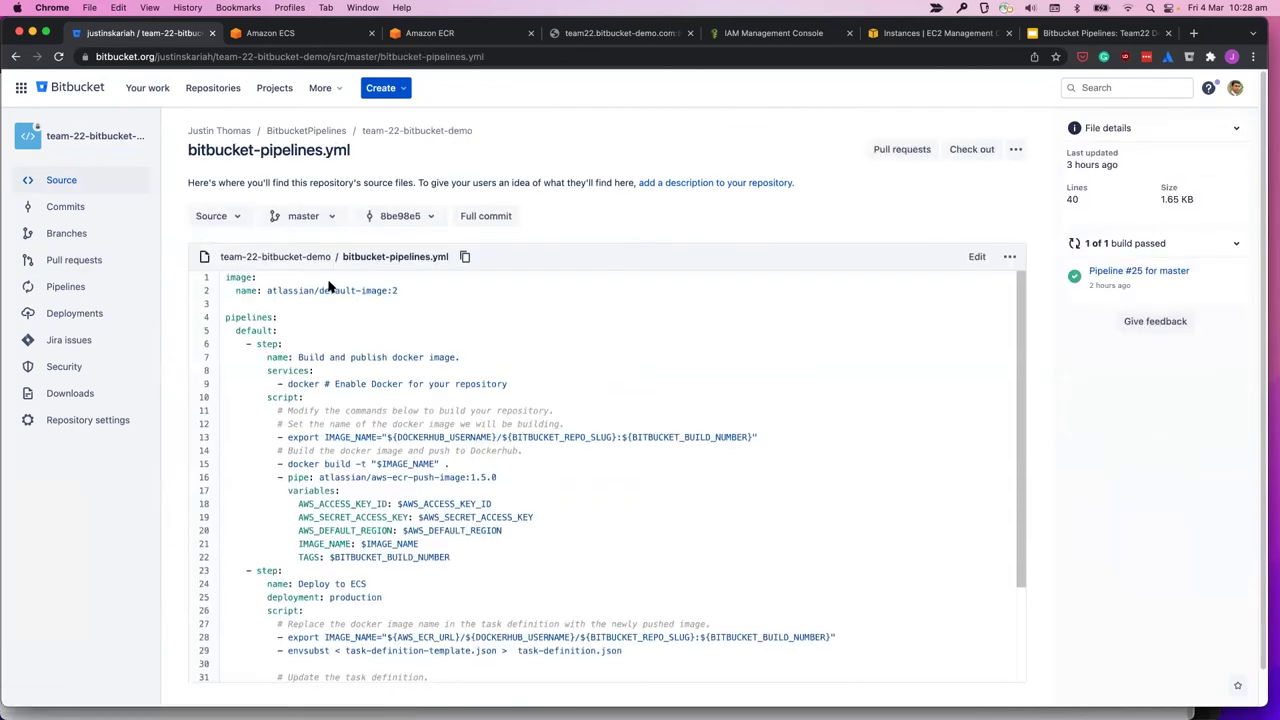
left_click(289, 222)
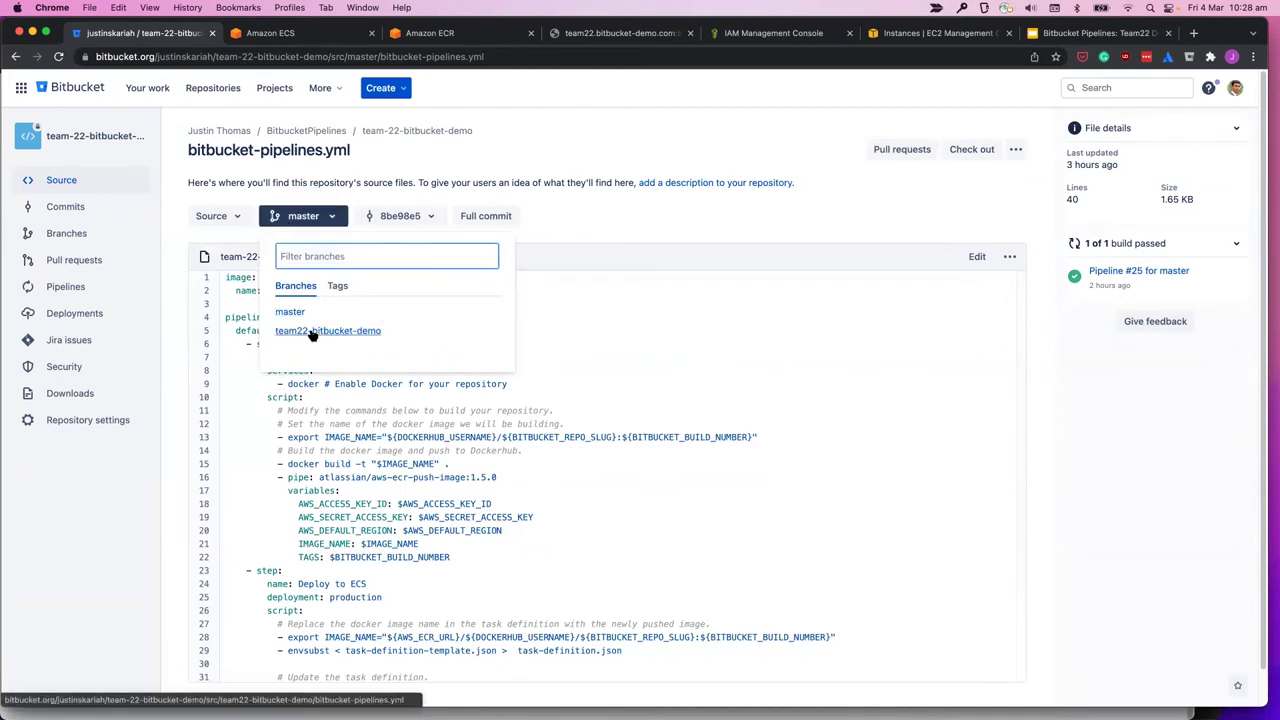
left_click(312, 331)
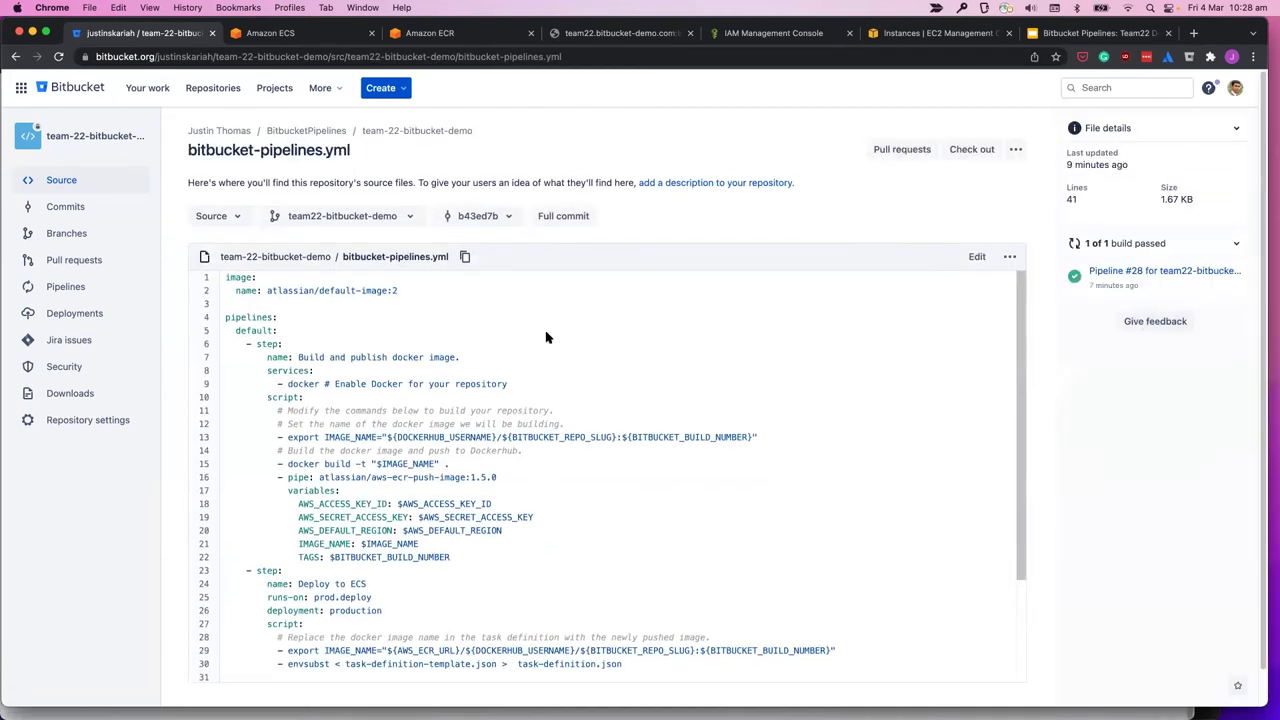
left_click(976, 257)
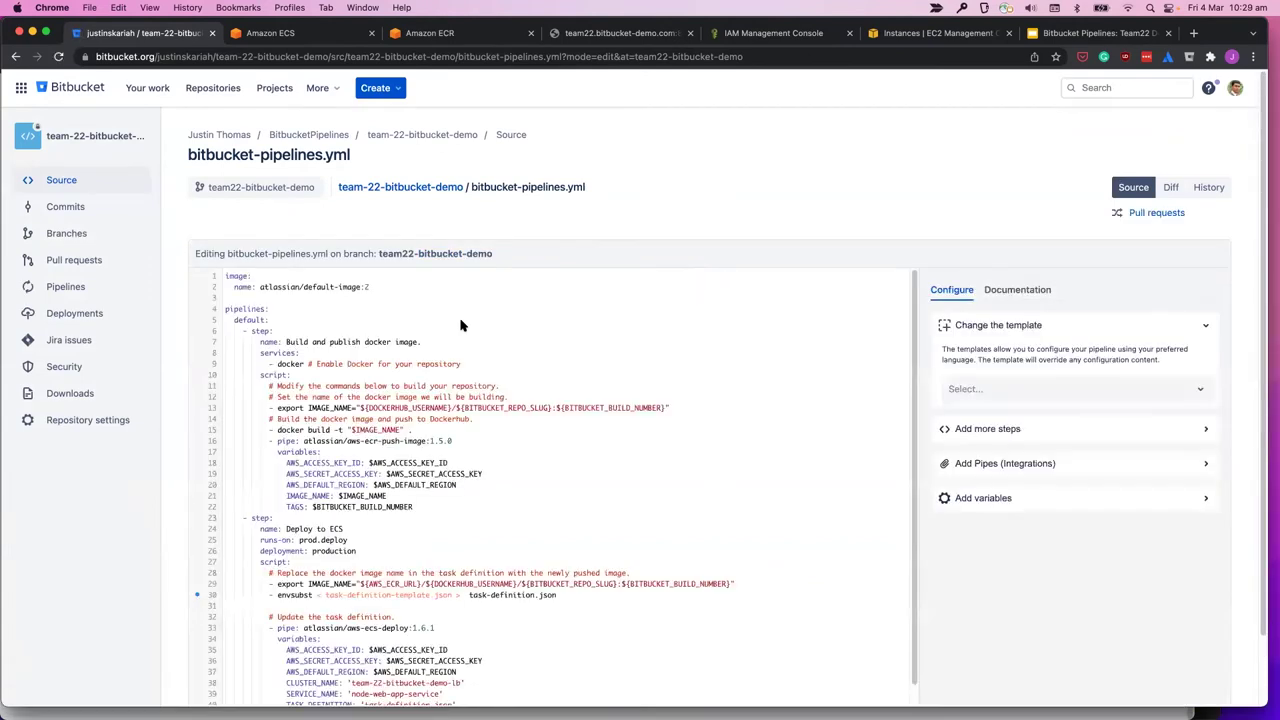
Step: Add the line "oidc: true" below the name of the "Build and publish docker image." step
scroll(461, 325, "down", 1)
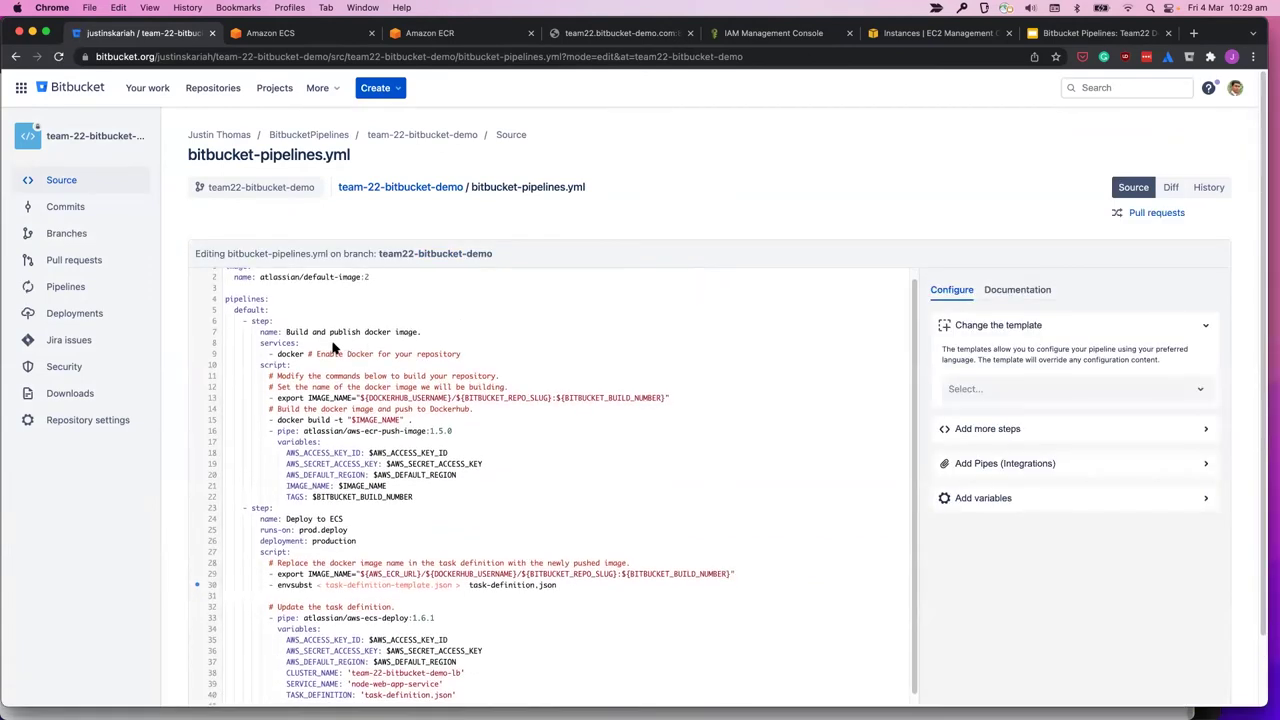
left_click(521, 345)
key("Return")
type("oid")
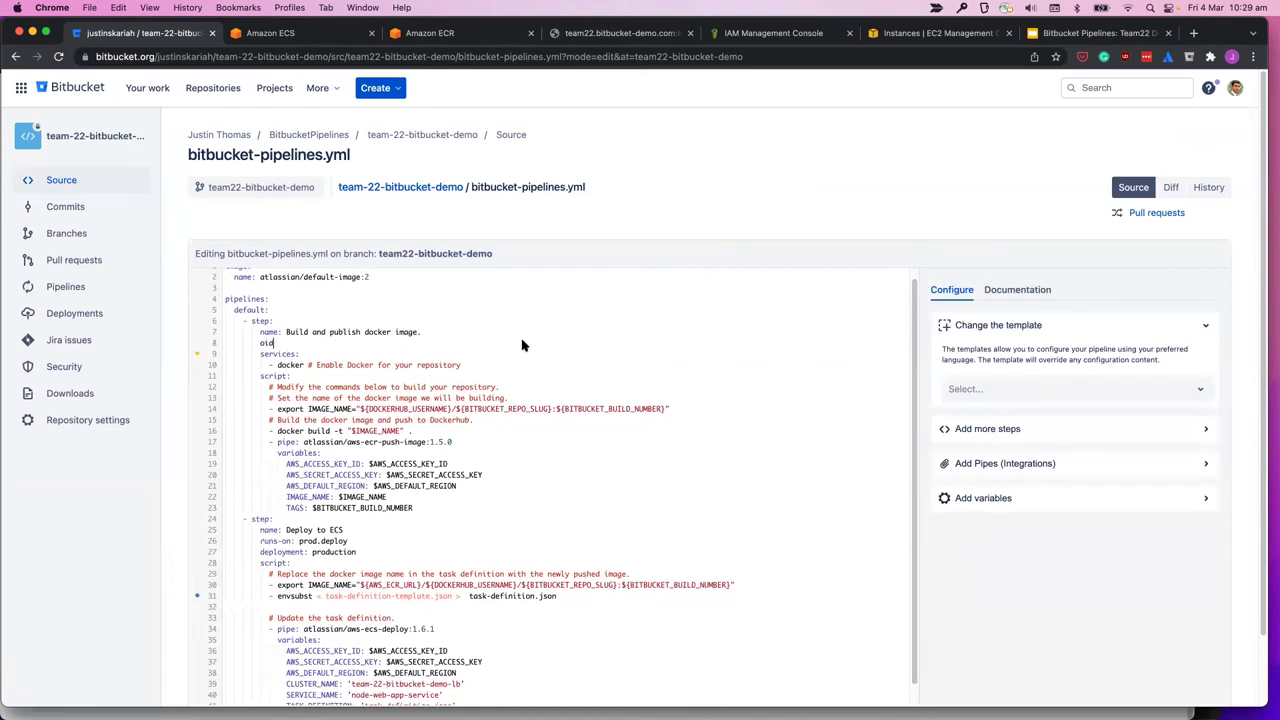
type("c: true")
Step: Delete the AWS_ACCESS_KEY_ID and AWS_SECRET_ACCESS_KEY variables of the aws-ecr-push-image pipe, leaving an indented blank line in their place
scroll(583, 452, "down", 1)
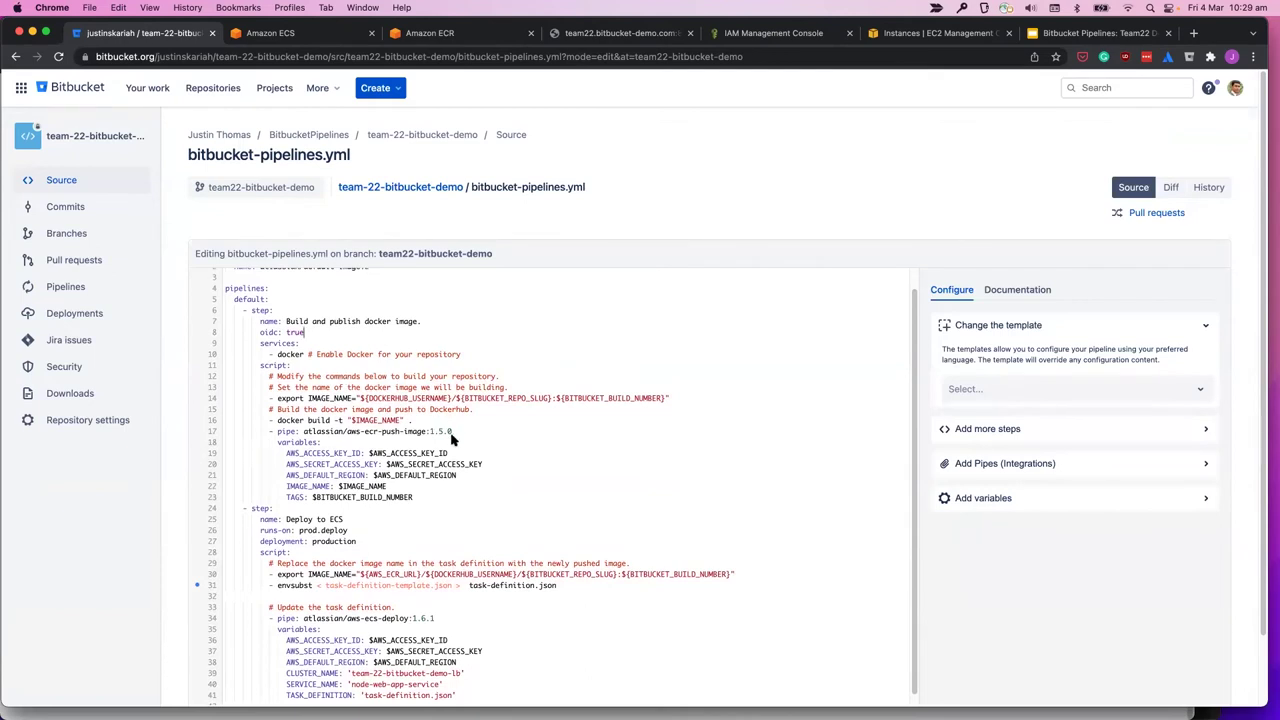
left_click_drag(487, 470, 210, 458)
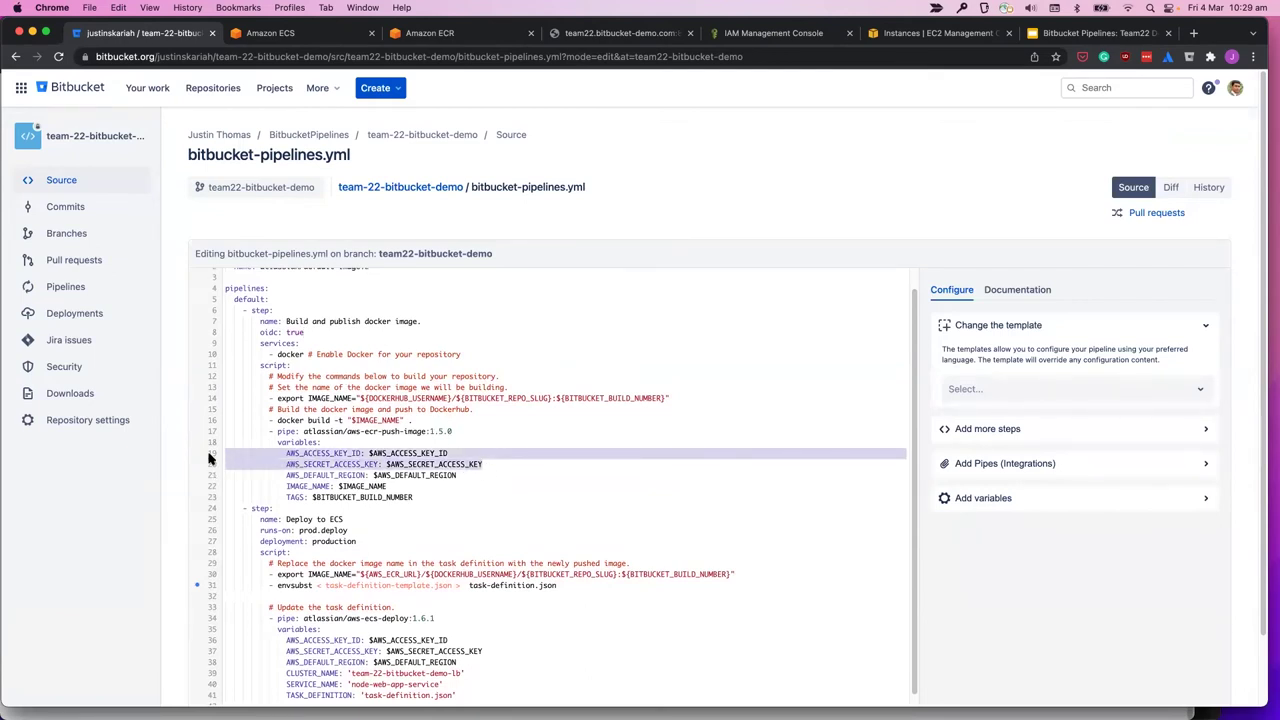
key("BackSpace")
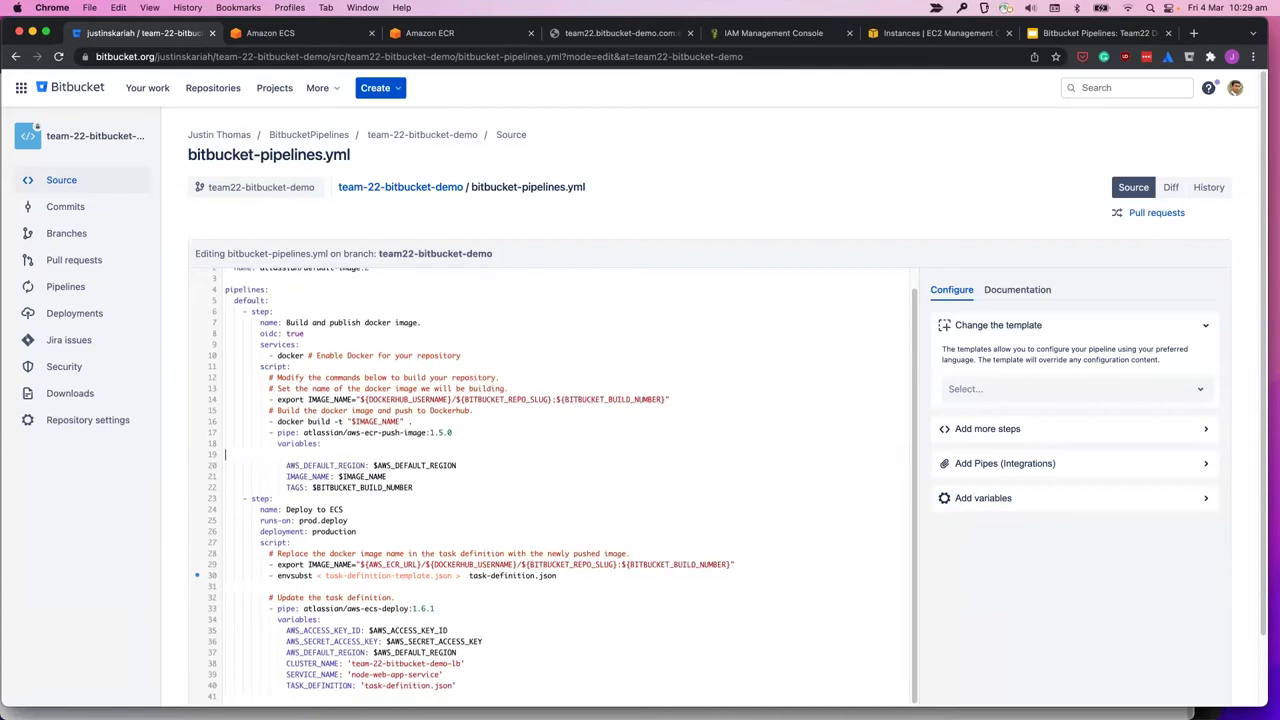
key("Tab")
key("Tab")
key("Tab")
key("Tab")
key("super+v")
key("super+z")
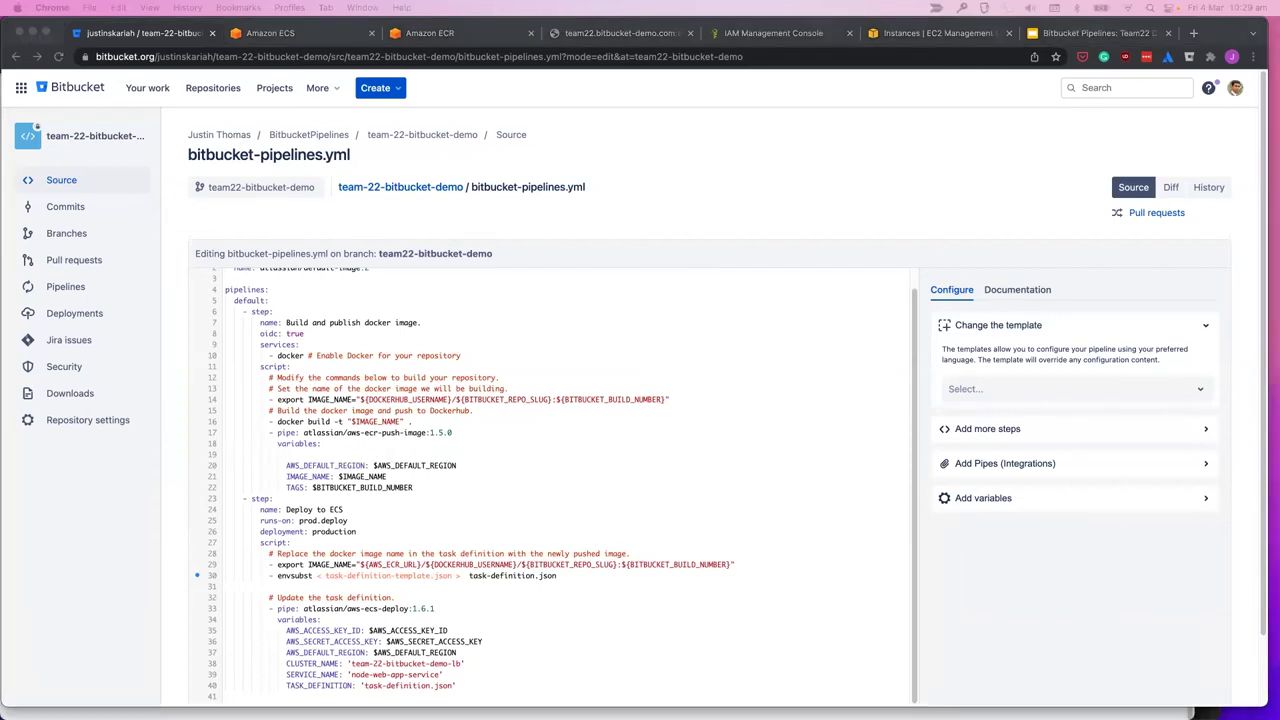
Step: Enter "AWS_OIDC_ROLE_ARN: $AWS_OIDC_ROLE_ARN" as the first variable of the aws-ecr-push-image pipe
left_click(297, 455)
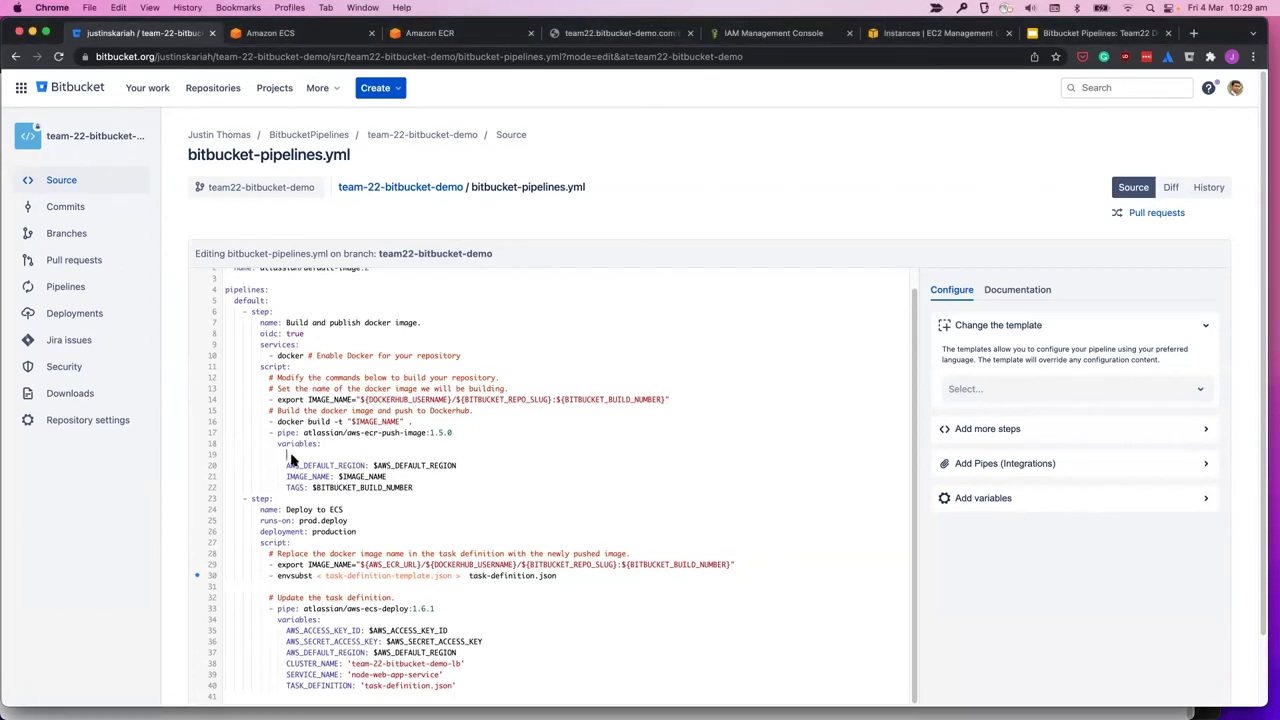
key("super+v")
type(": ")
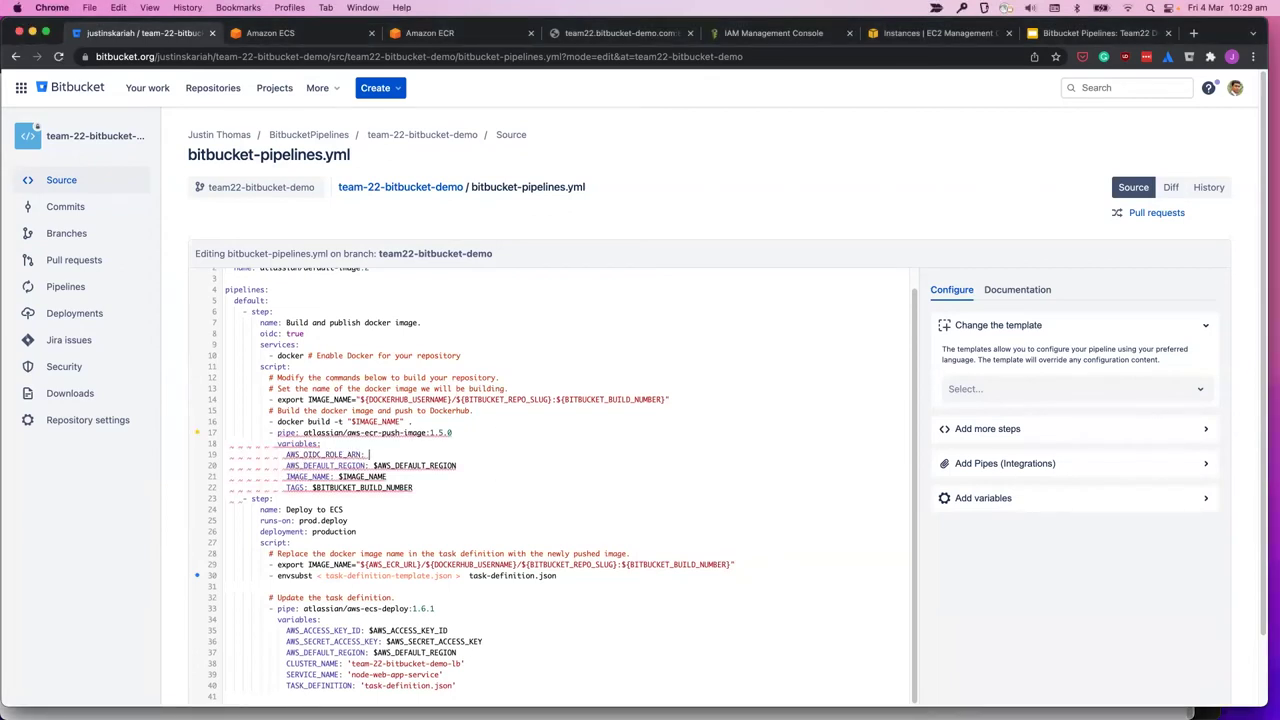
type("$")
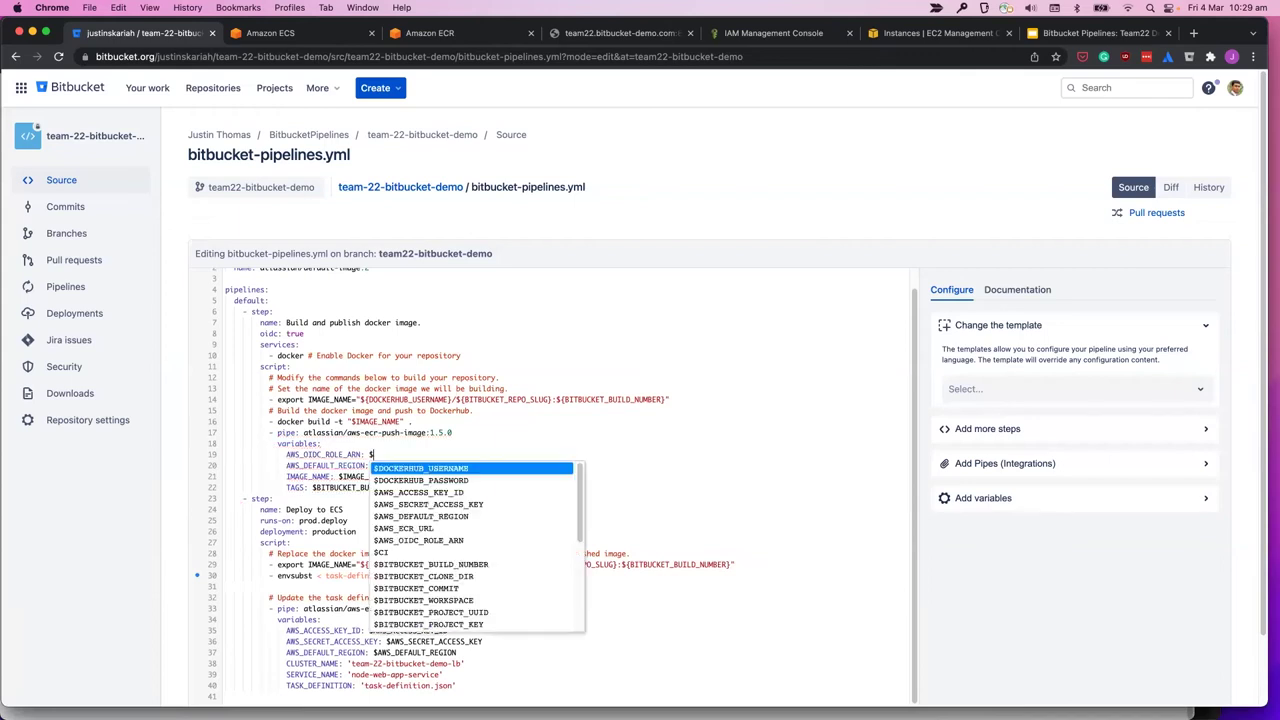
key("ctrl+v")
left_click(330, 479)
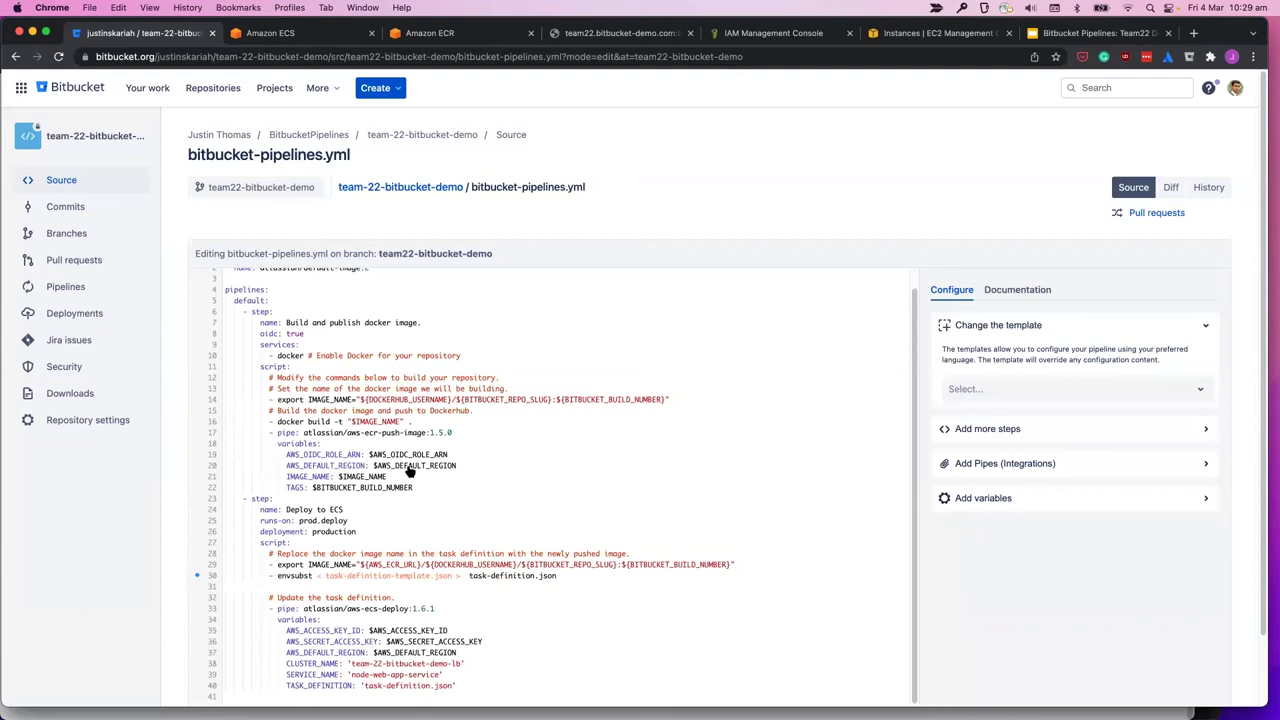
Step: Replace the two access key variables of the aws-ecs-deploy pipe with a copy of the AWS_OIDC_ROLE_ARN line
left_click(483, 455)
triple_click(483, 455)
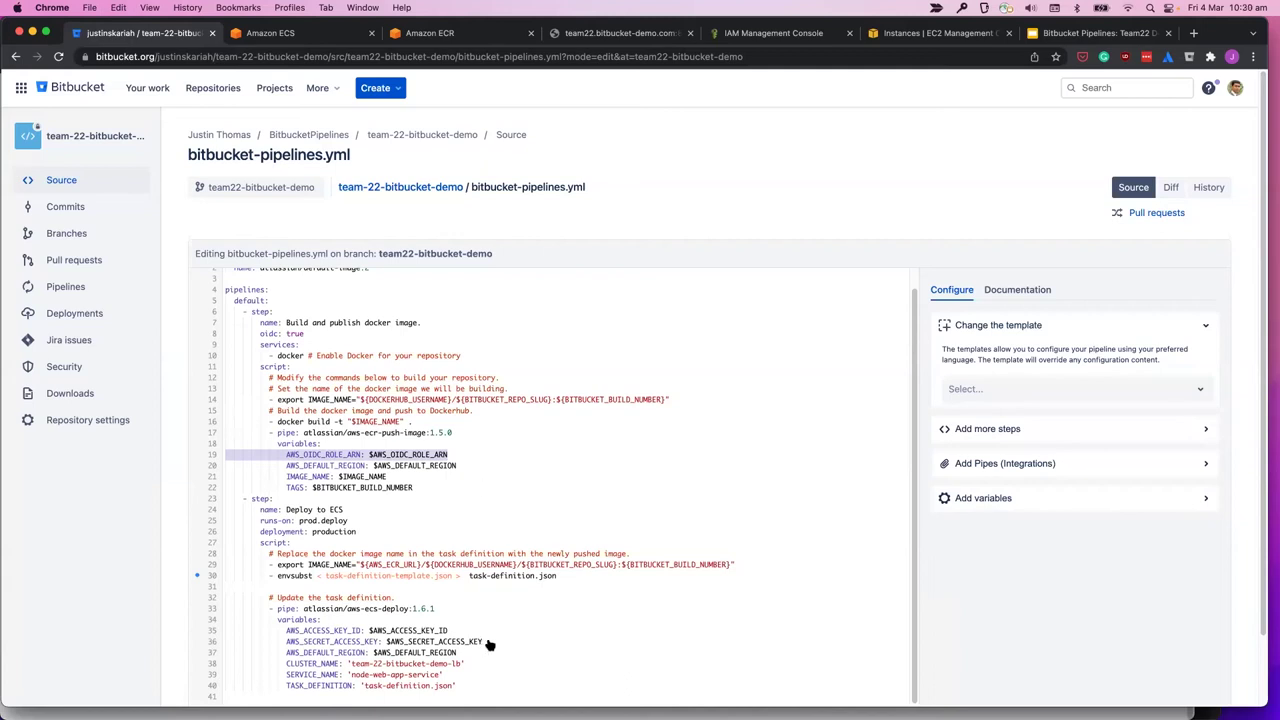
left_click_drag(486, 643, 238, 637)
key("ctrl+v")
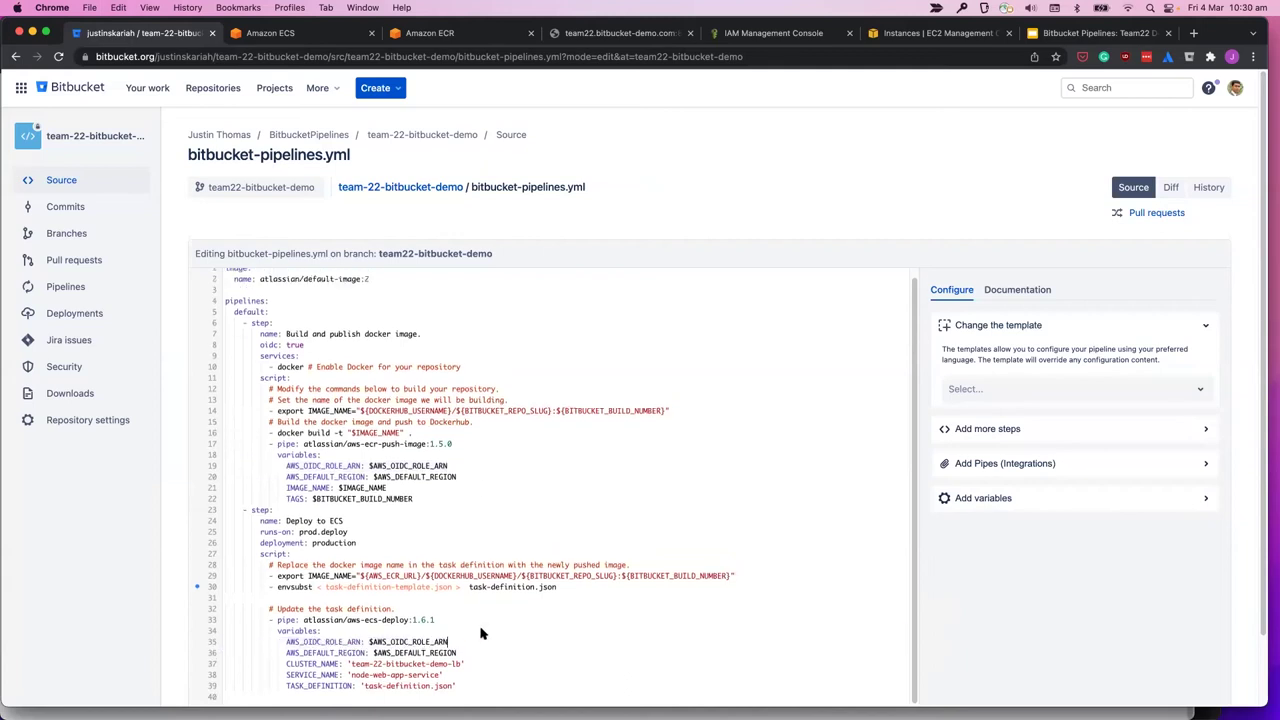
Step: Copy the "oidc: true" line from the build step into the Deploy to ECS step, below runs-on: prod.deploy
triple_click(310, 343)
key("super+c")
left_click(352, 535)
key("Return")
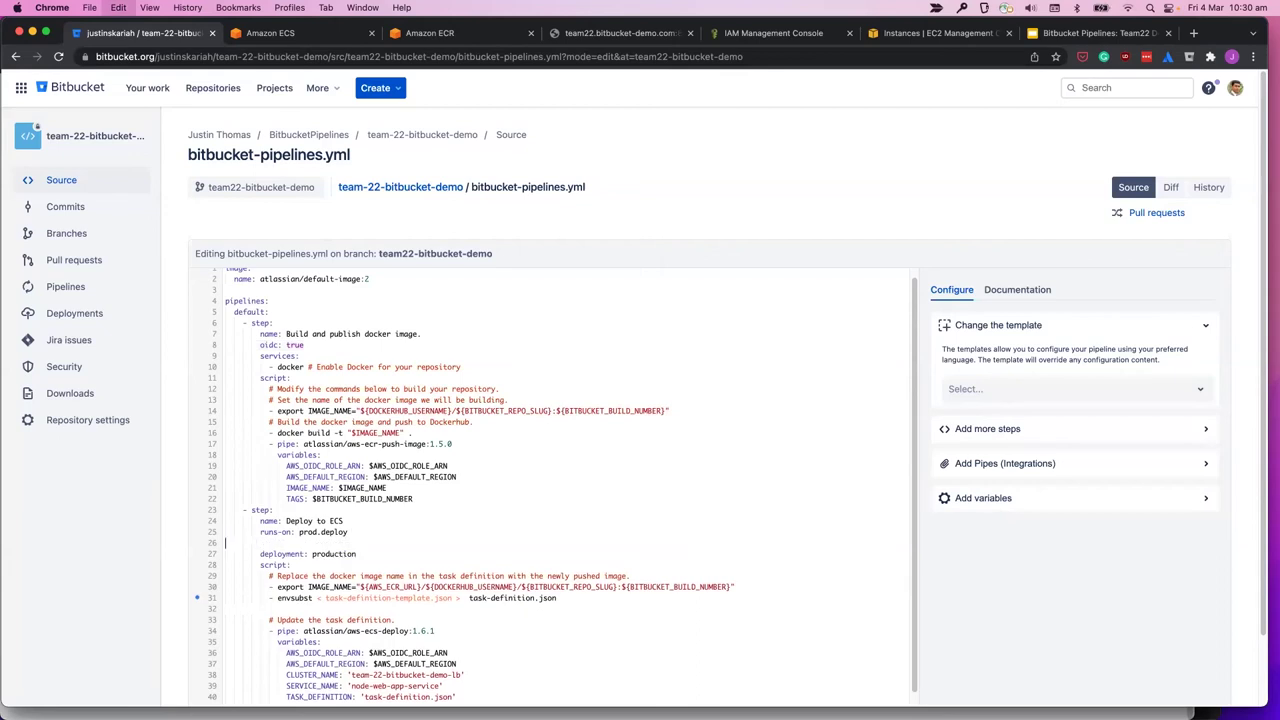
key("super+v")
Step: Commit the pipeline file changes with the message "Secure deployments with OIDC", without creating a pull request
scroll(413, 563, "down", 1)
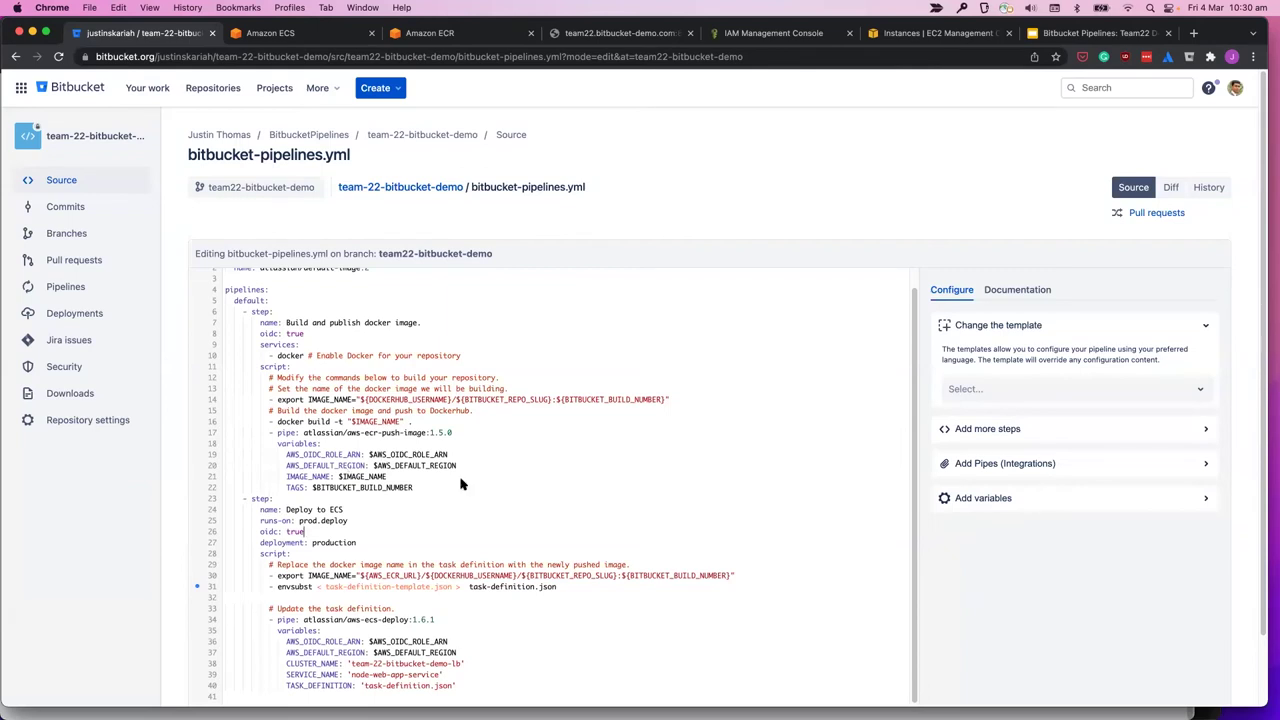
scroll(461, 484, "down", 1)
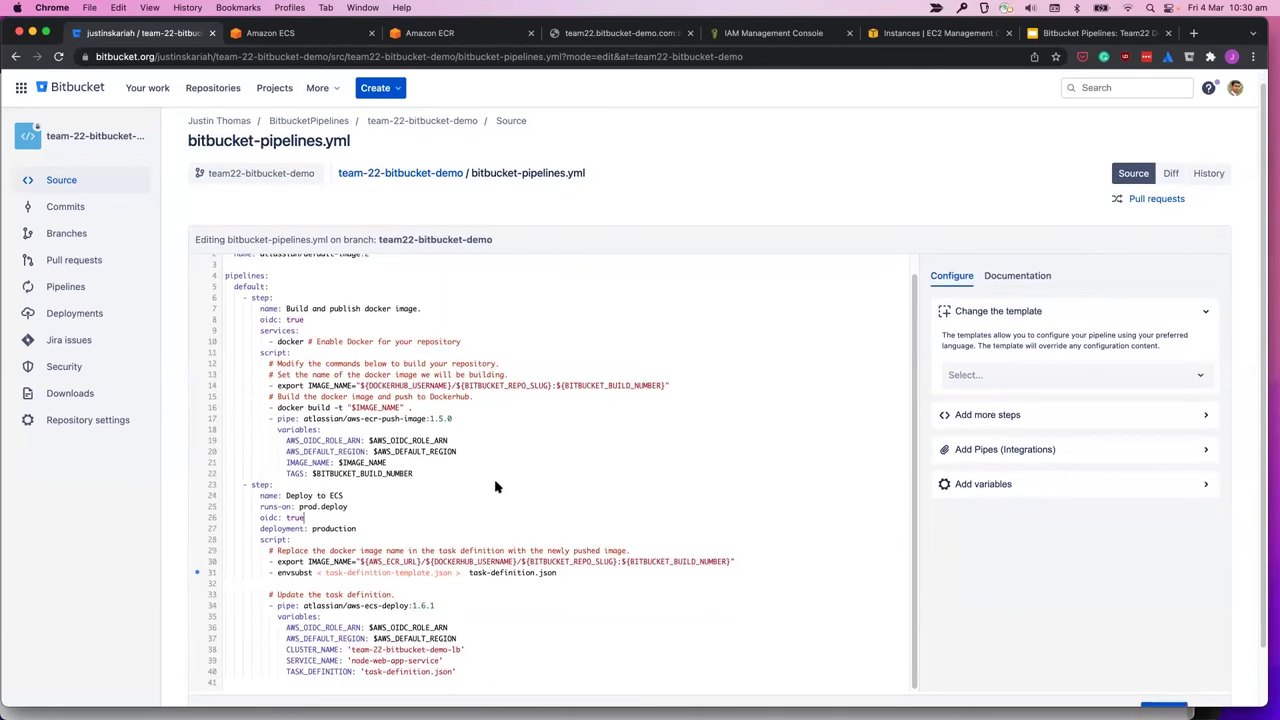
scroll(497, 486, "down", 3)
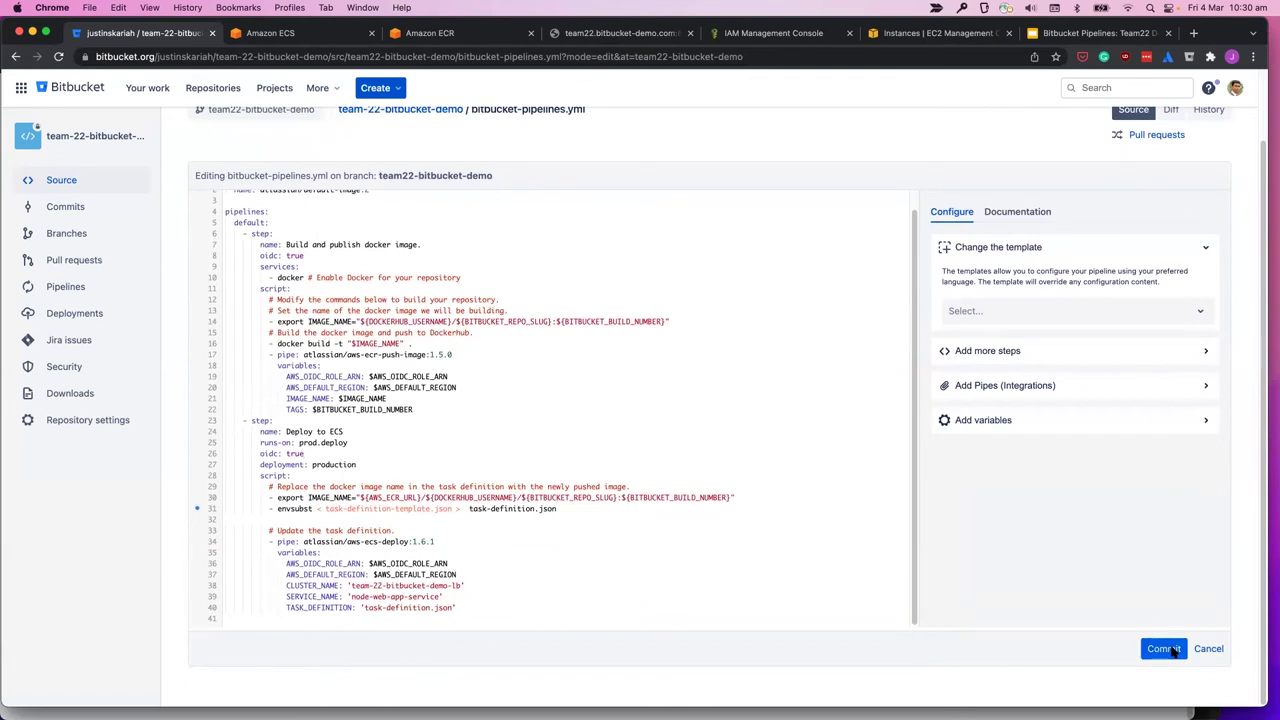
left_click(1163, 649)
triple_click(761, 365)
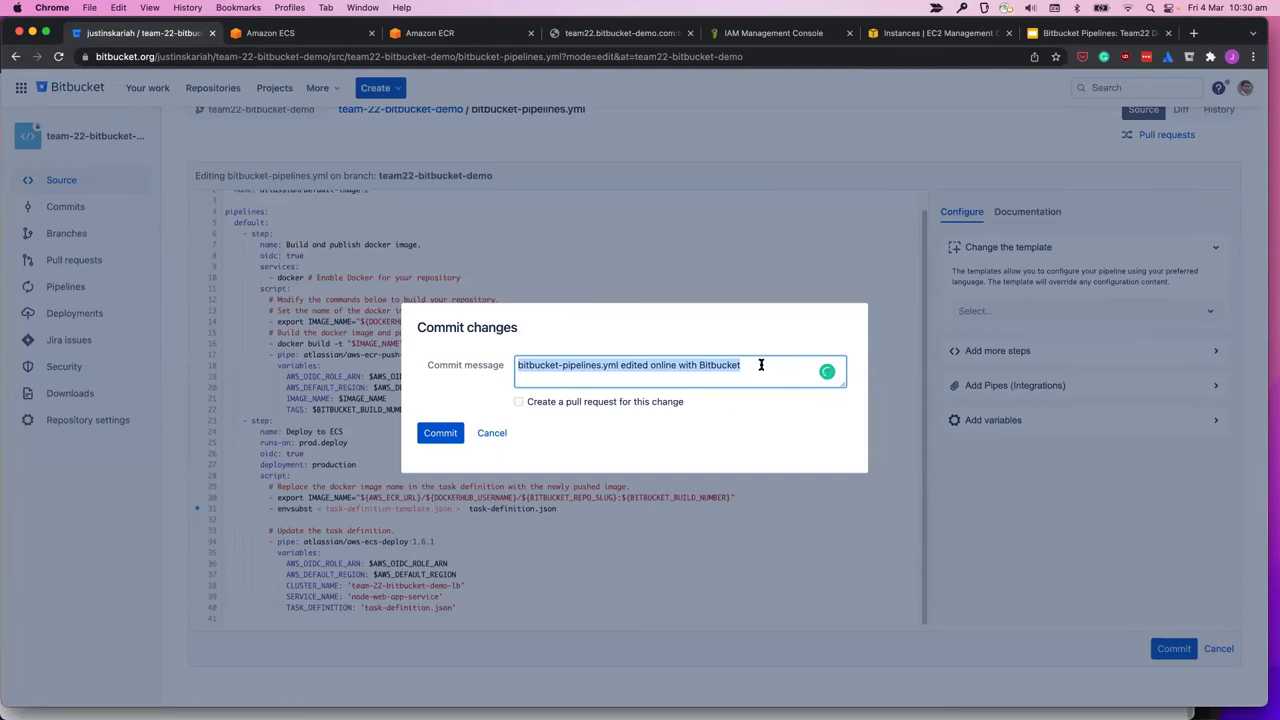
type("Secu")
key("BackSpace")
key("BackSpace")
key("BackSpace")
type("ec")
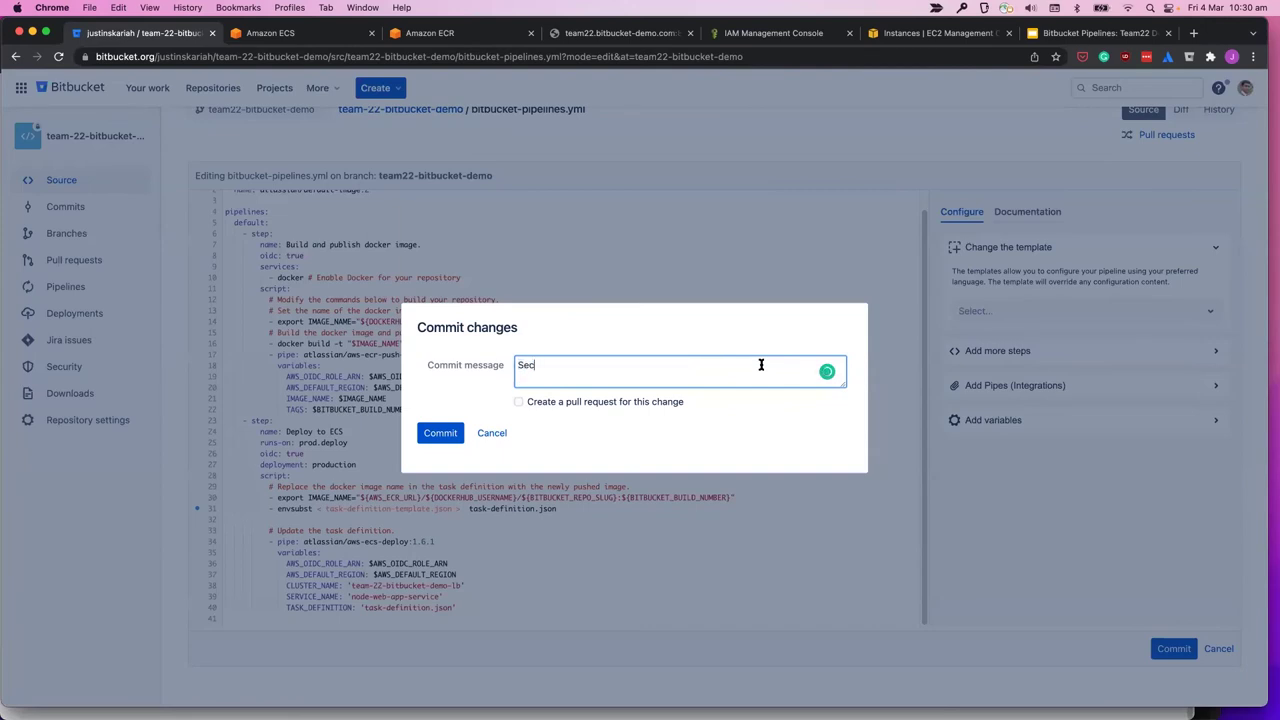
type("ure deployments with OIDC")
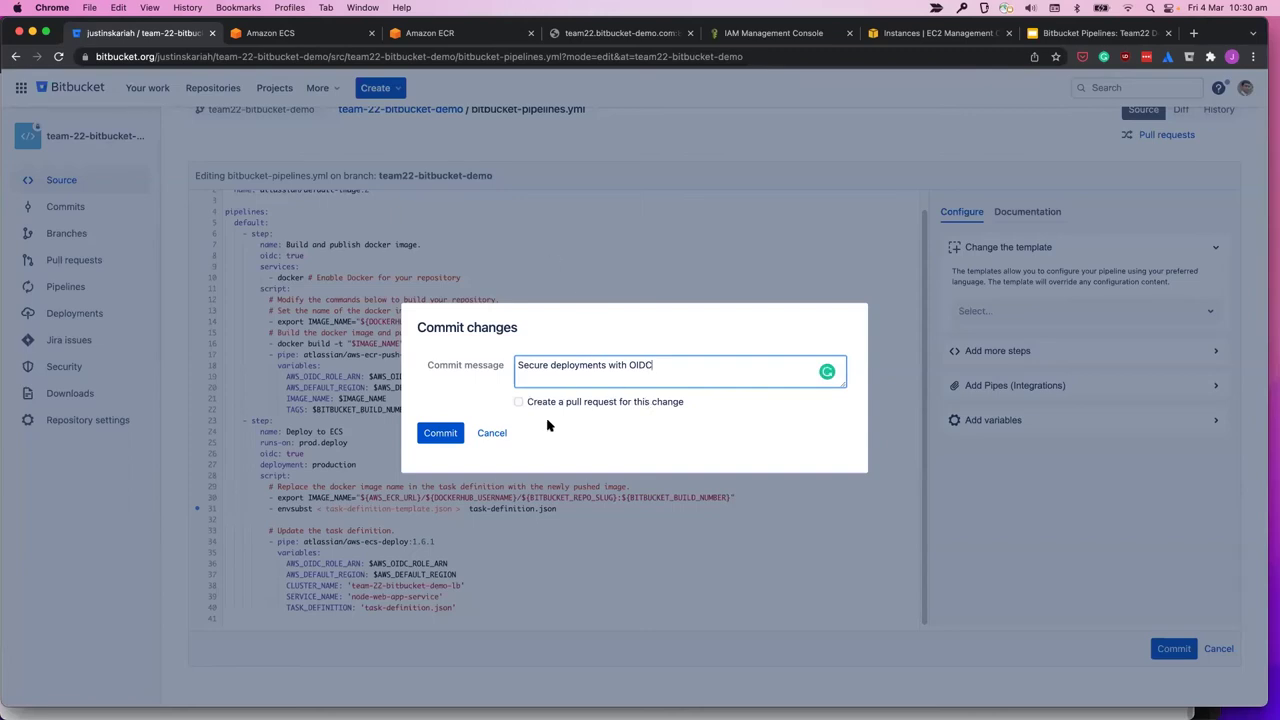
left_click(441, 433)
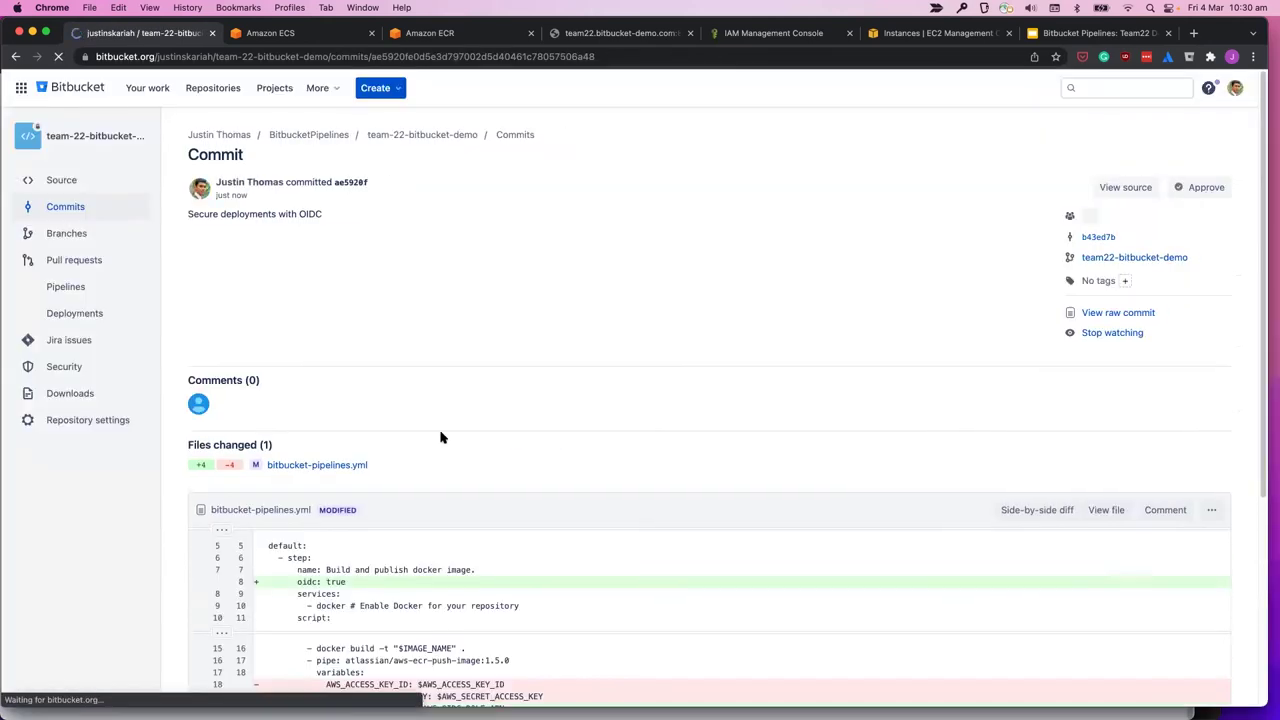
Step: View the pipeline run for the "Secure deployments with OIDC" commit and the open pull request from team22-bitbucket-demo to master
left_click(83, 289)
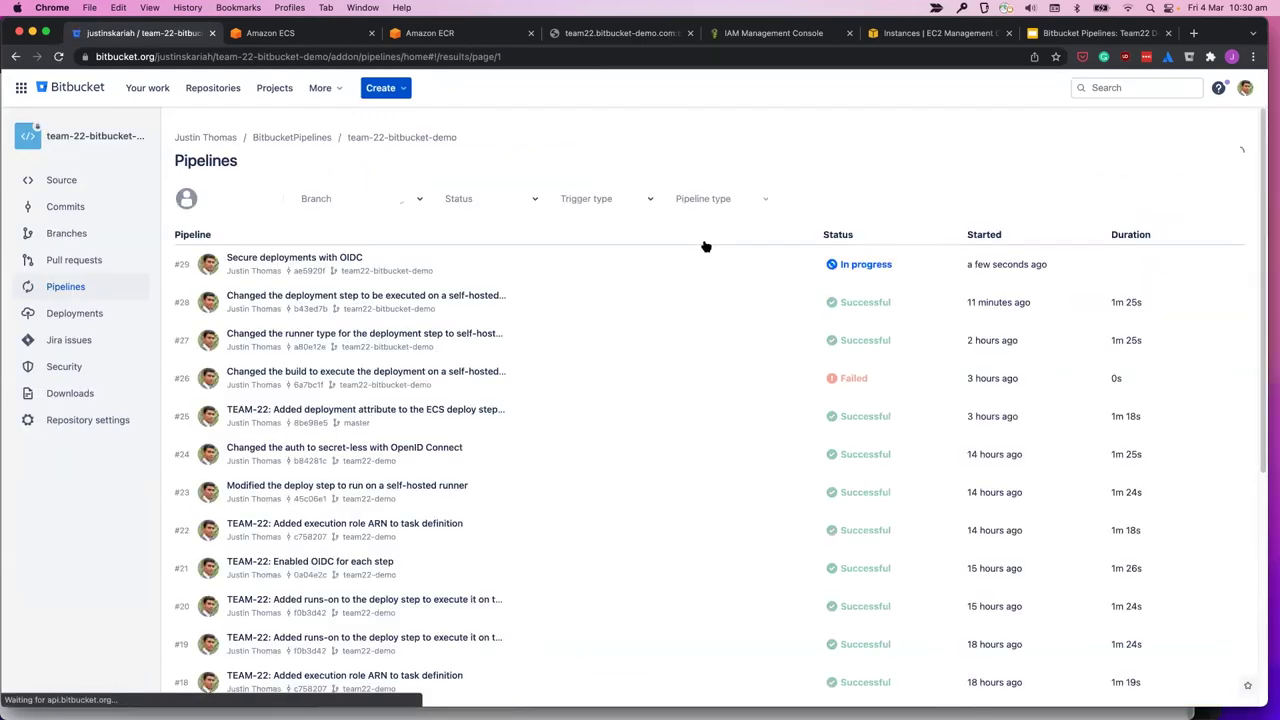
left_click(323, 257)
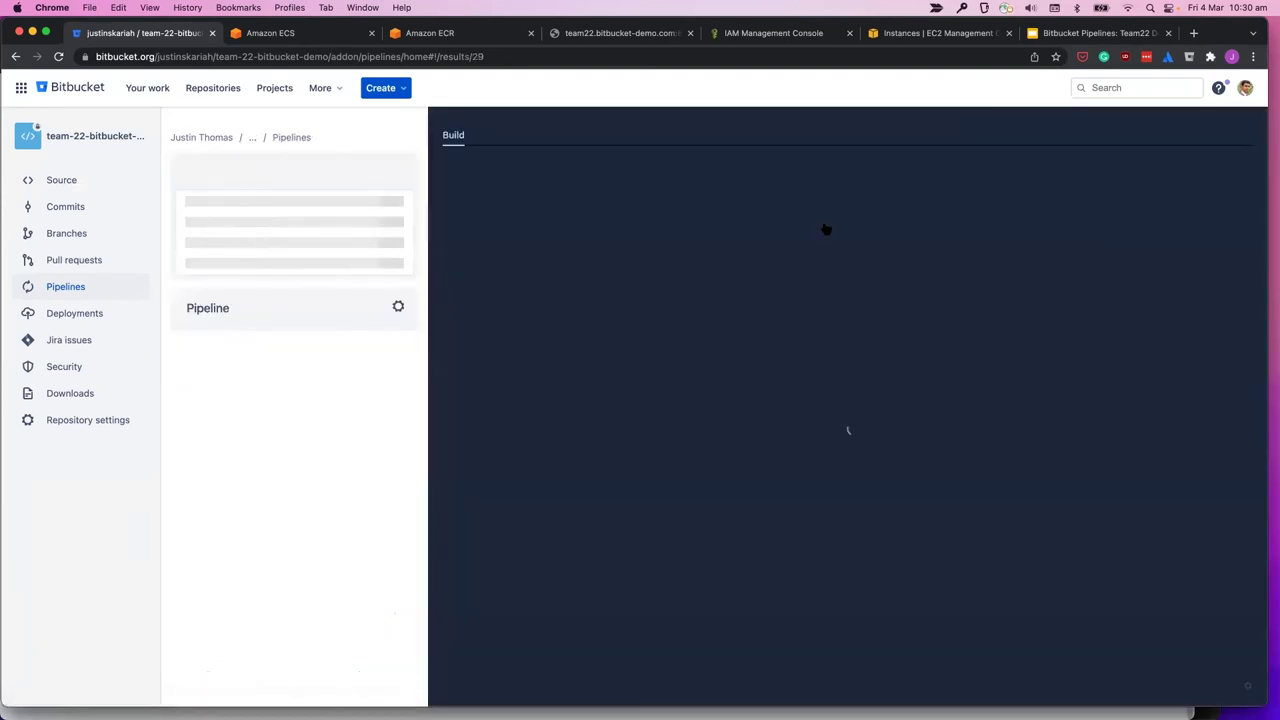
left_click(66, 259)
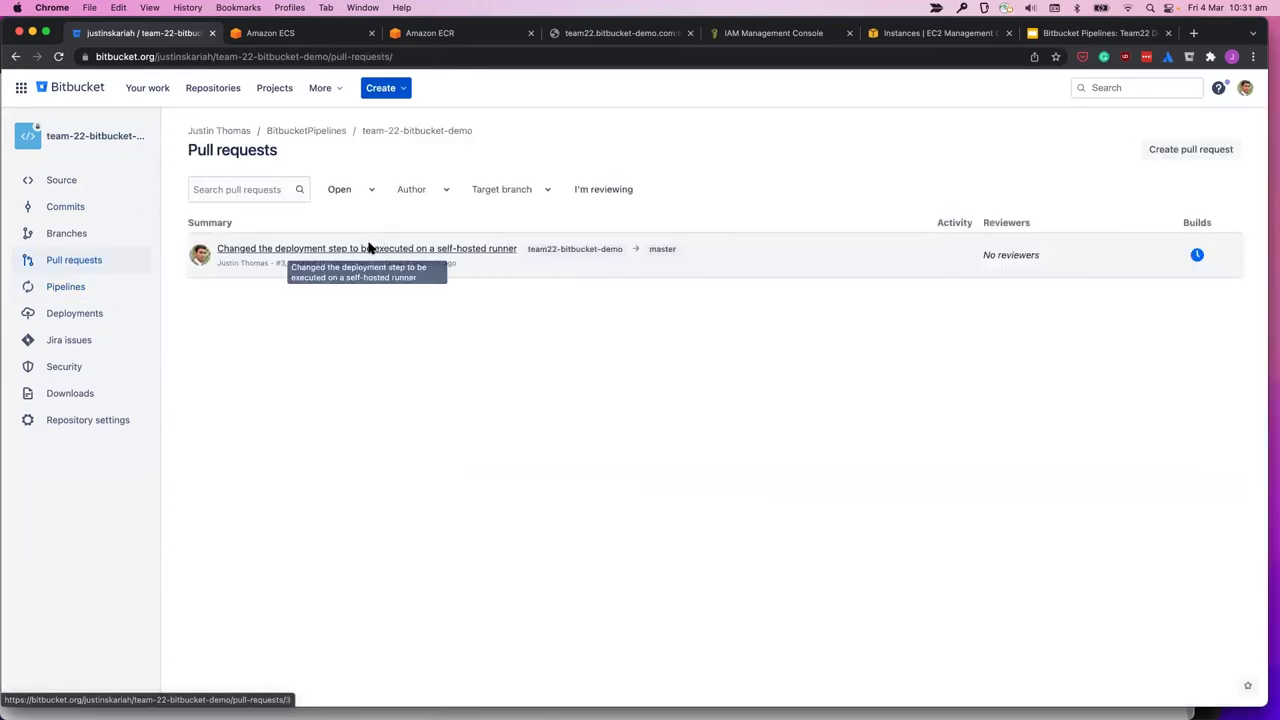
left_click(368, 247)
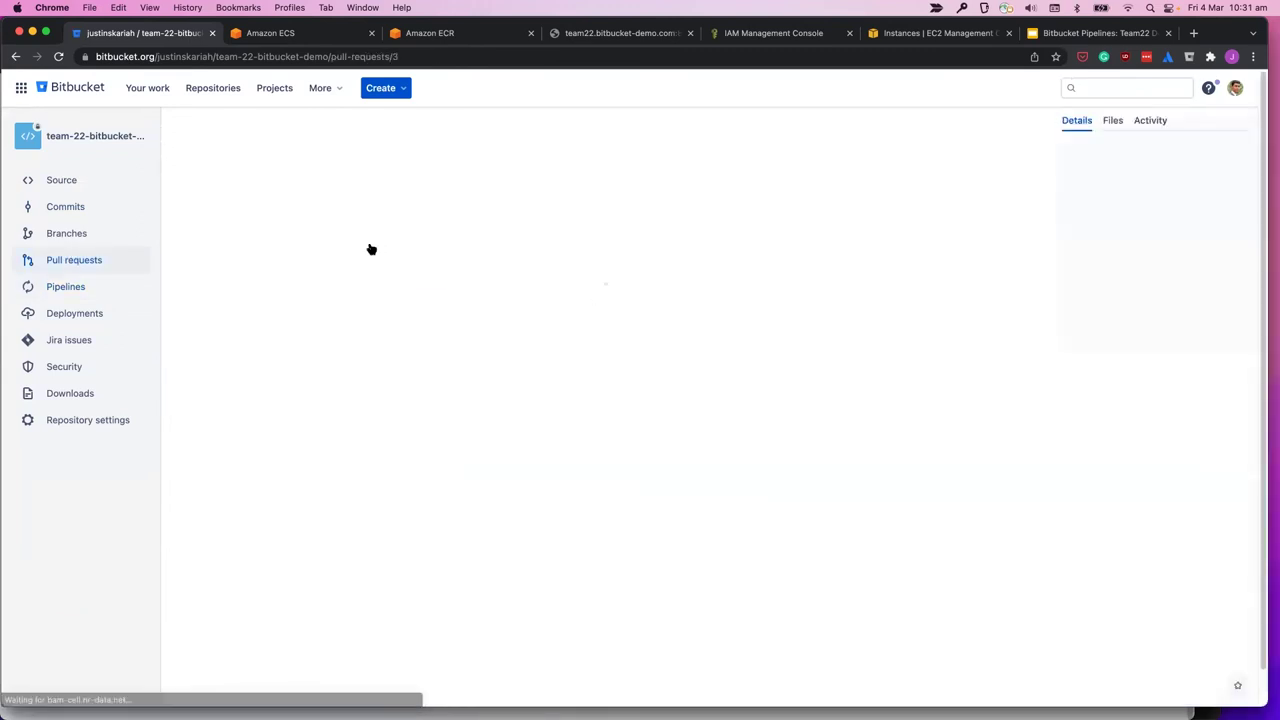
Step: Review bitbucket-pipelines.yml on master and on team22-bitbucket-demo, highlighting the build step's "oidc: true" line in the latter
left_click(58, 180)
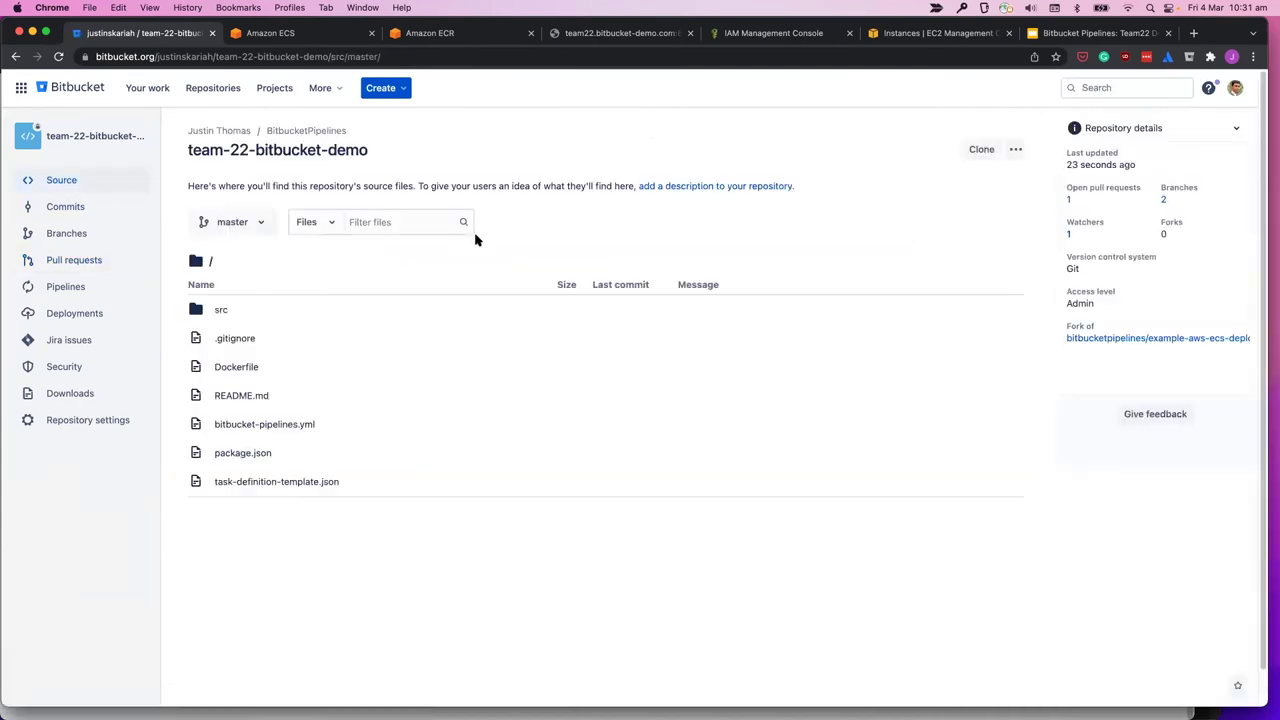
left_click(258, 425)
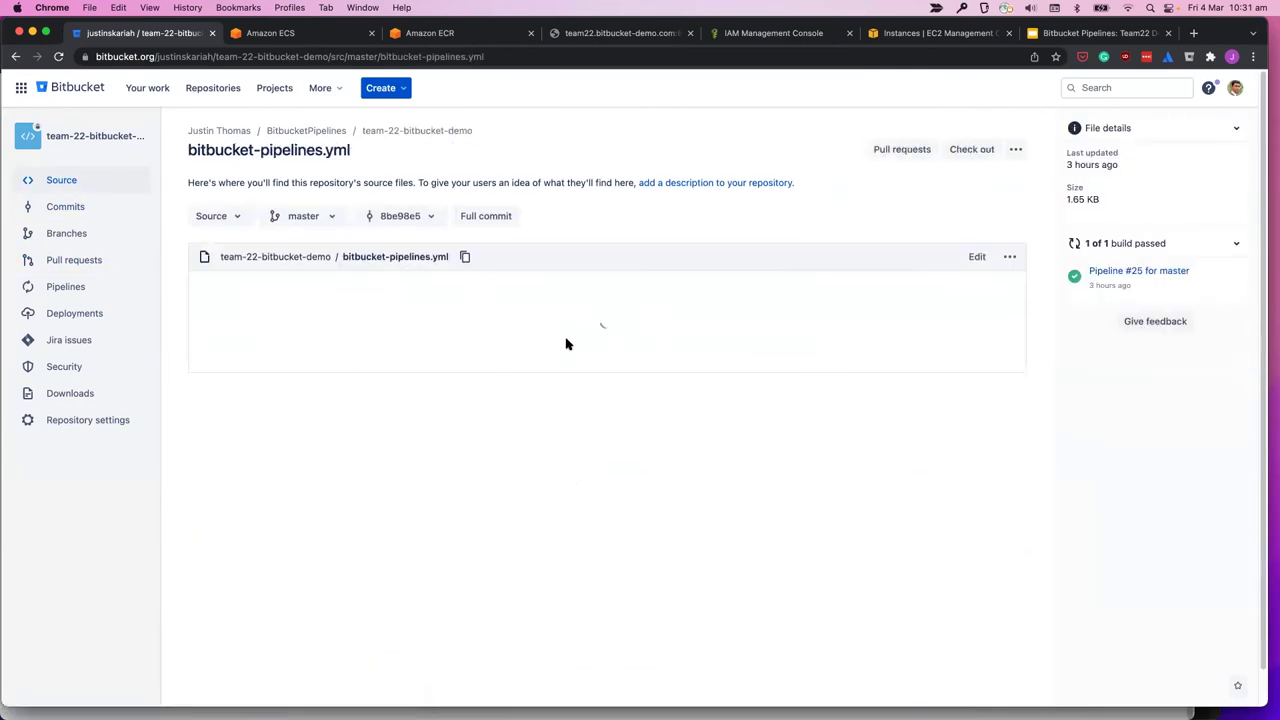
scroll(566, 343, "down", 2)
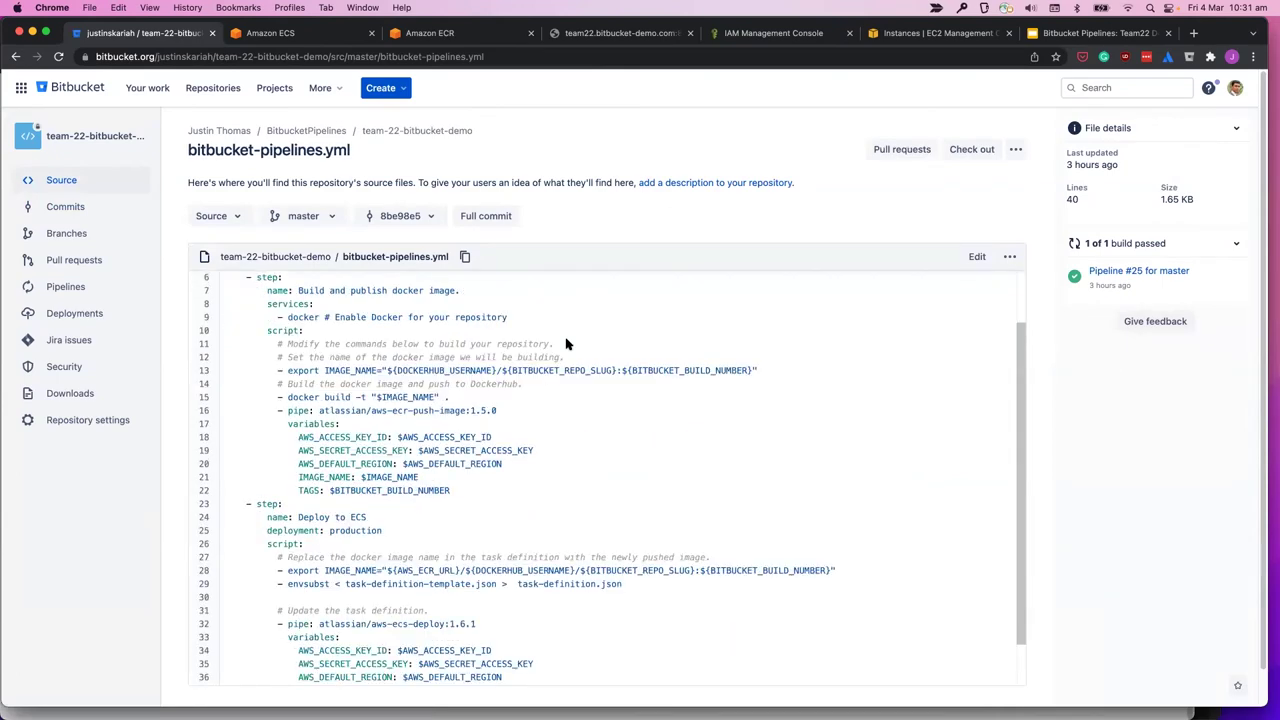
scroll(517, 331, "up", 2)
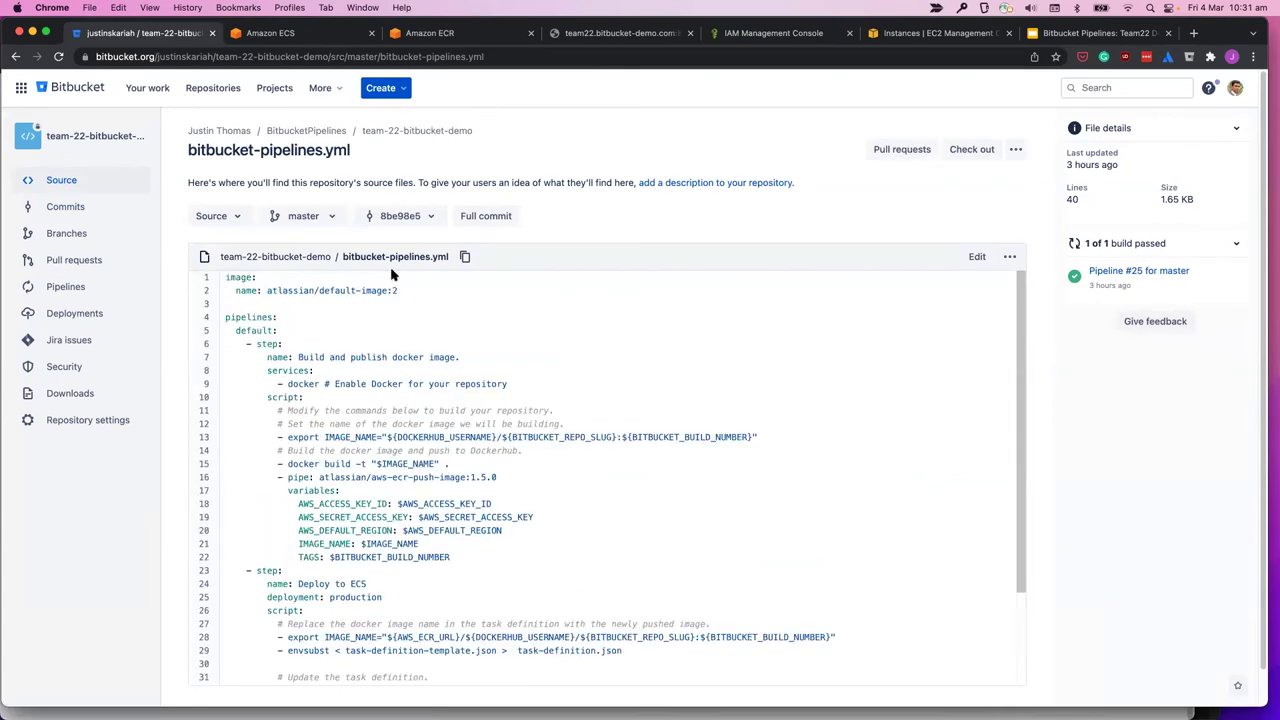
left_click(320, 217)
left_click(498, 333)
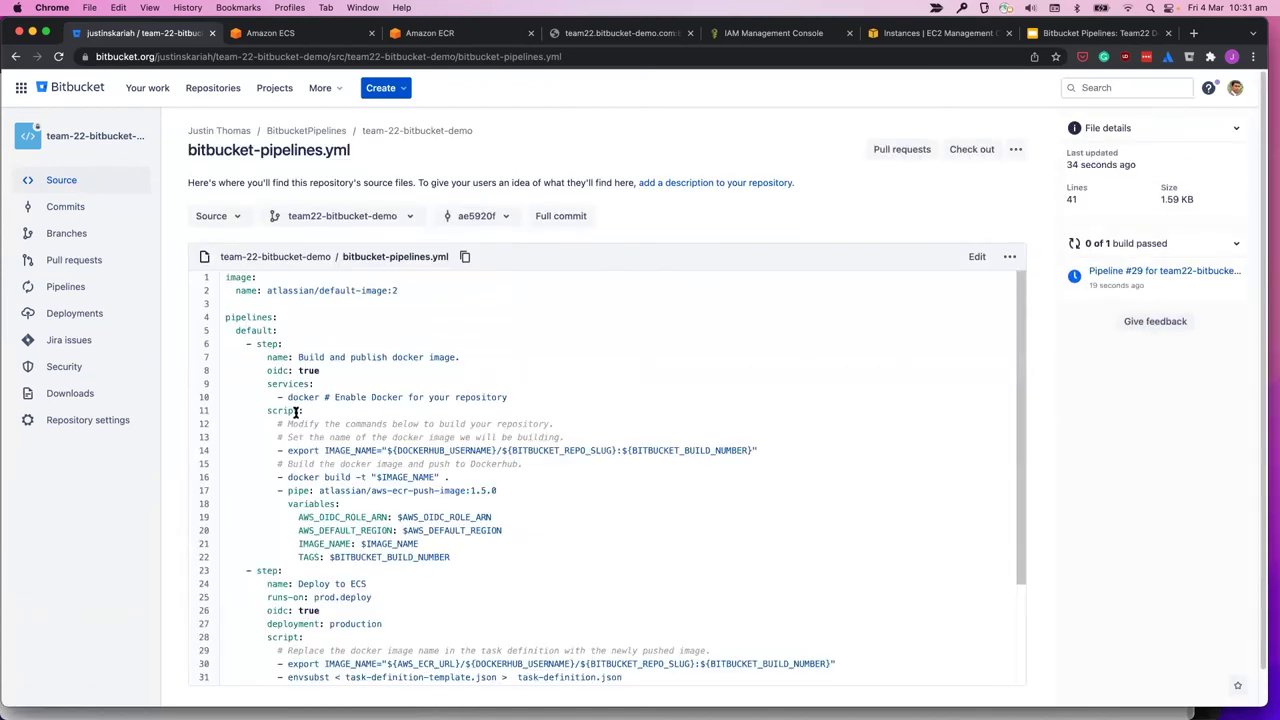
left_click_drag(266, 370, 351, 373)
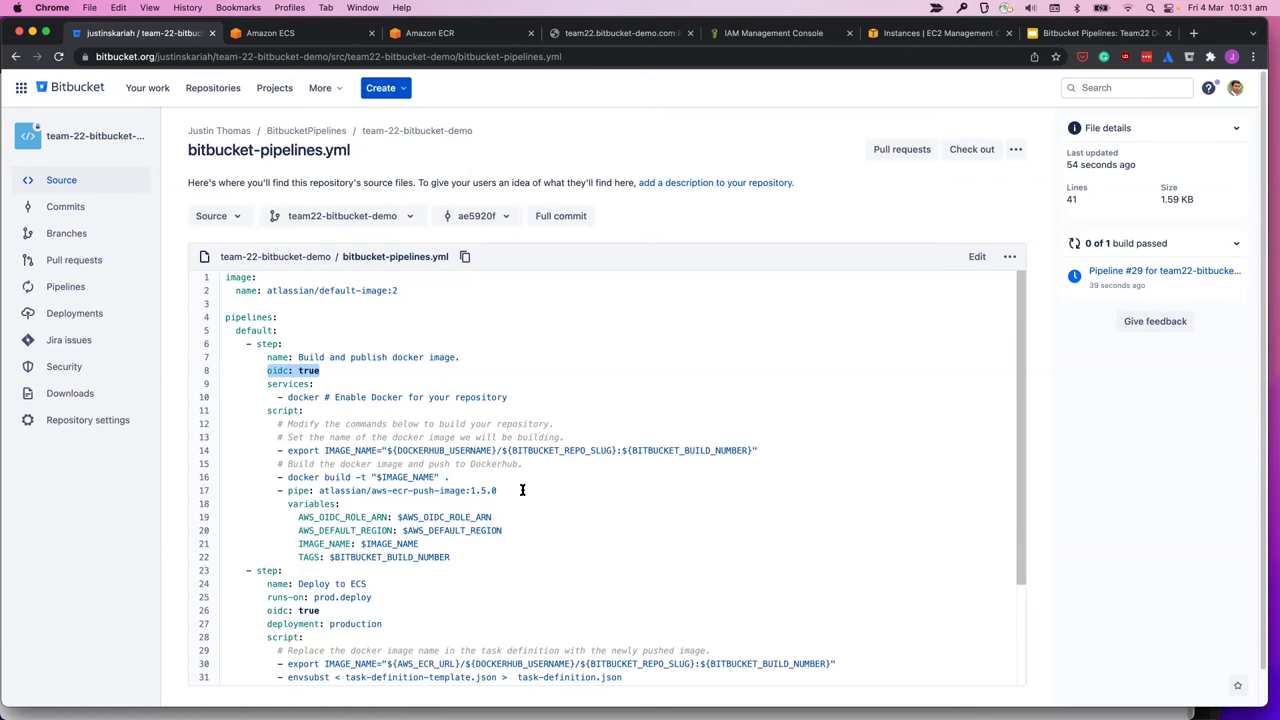
Step: Highlight the AWS_OIDC_ROLE_ARN variable of the aws-ecr-push-image pipe in the build step of bitbucket-pipelines.yml
scroll(522, 490, "down", 3)
scroll(522, 490, "up", 2)
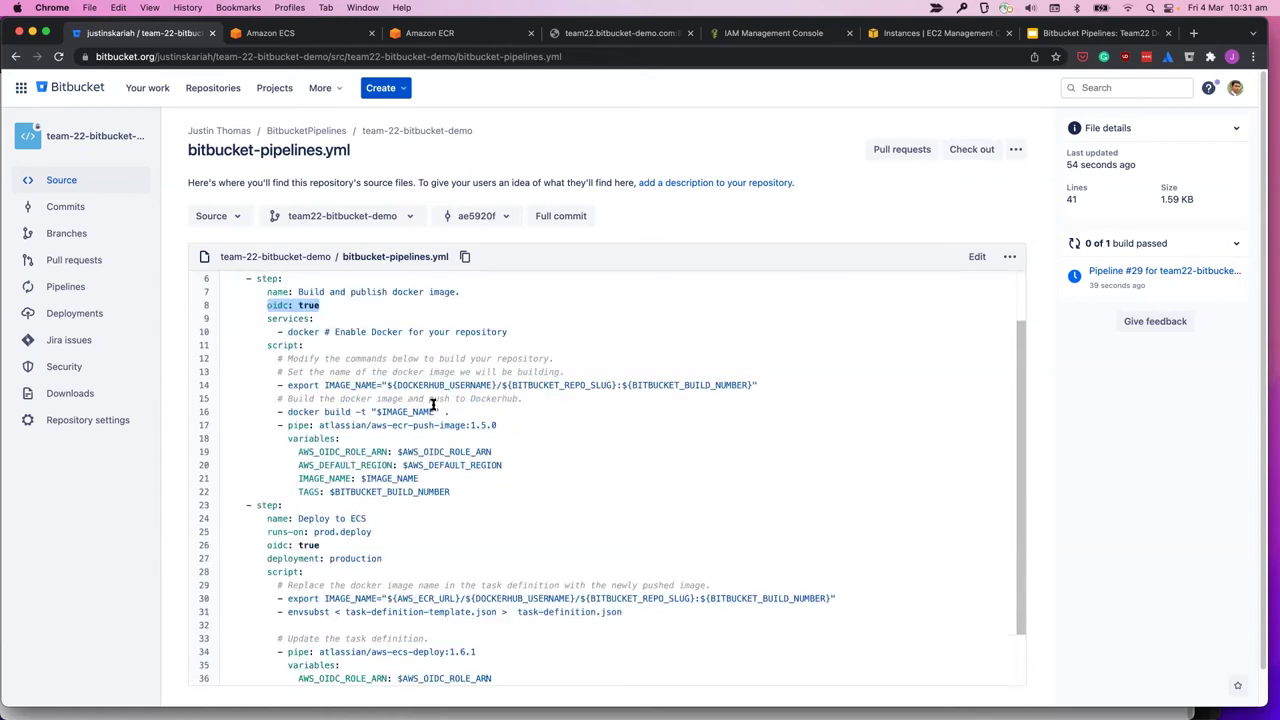
left_click(322, 452)
left_click_drag(298, 452, 468, 457)
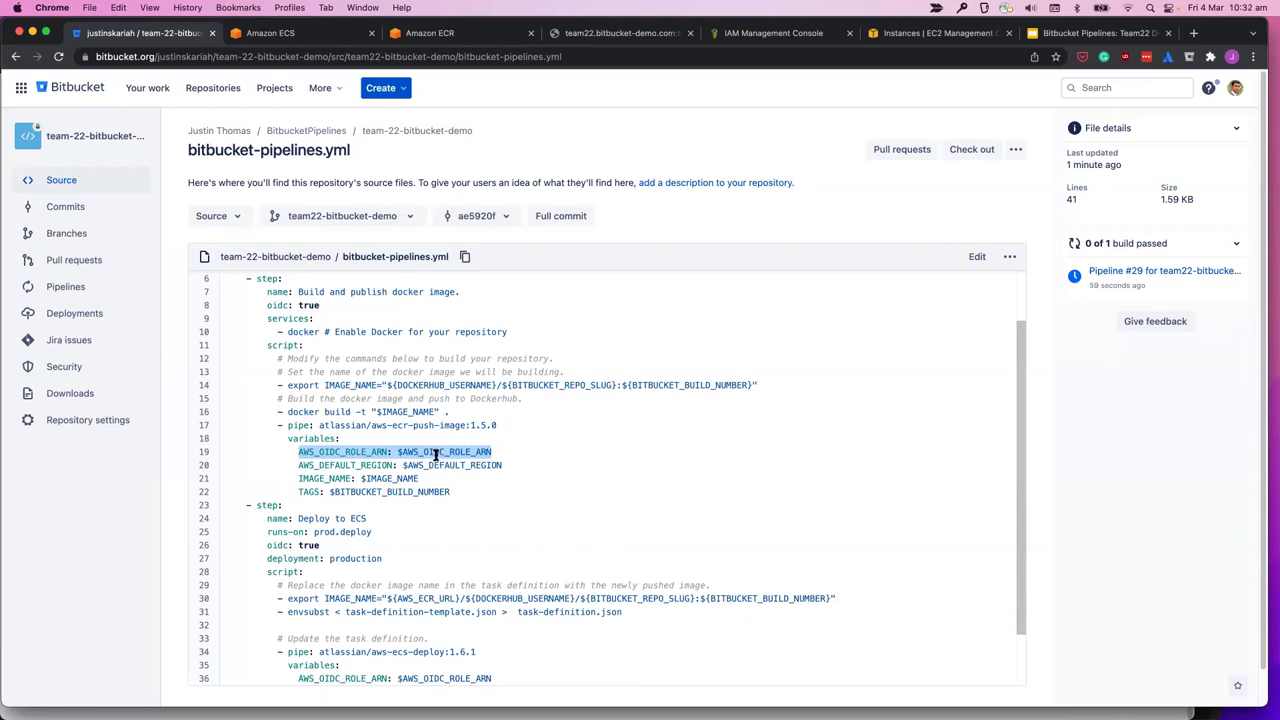
Step: Examine pipeline #29's aws-ecr-push-image log, highlighting the OpenID Connect authentication line, and check the self-hosted runner's log in iTerm2
left_click(85, 287)
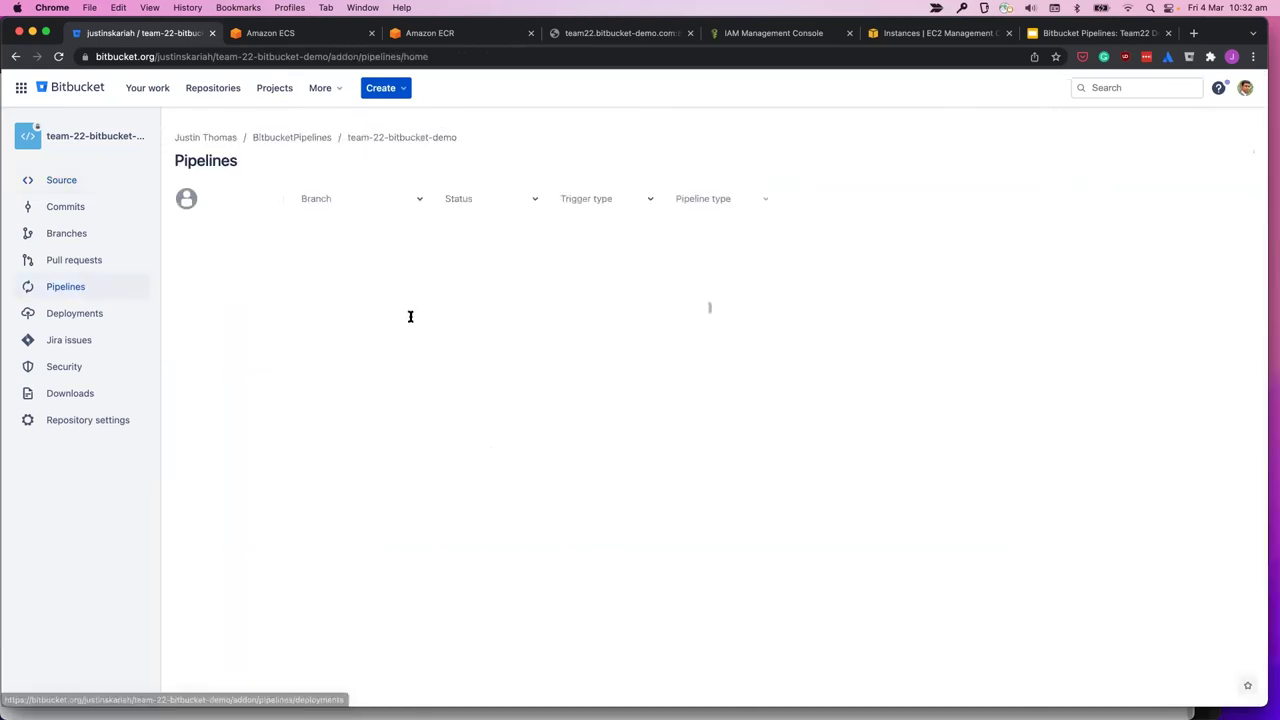
left_click(294, 257)
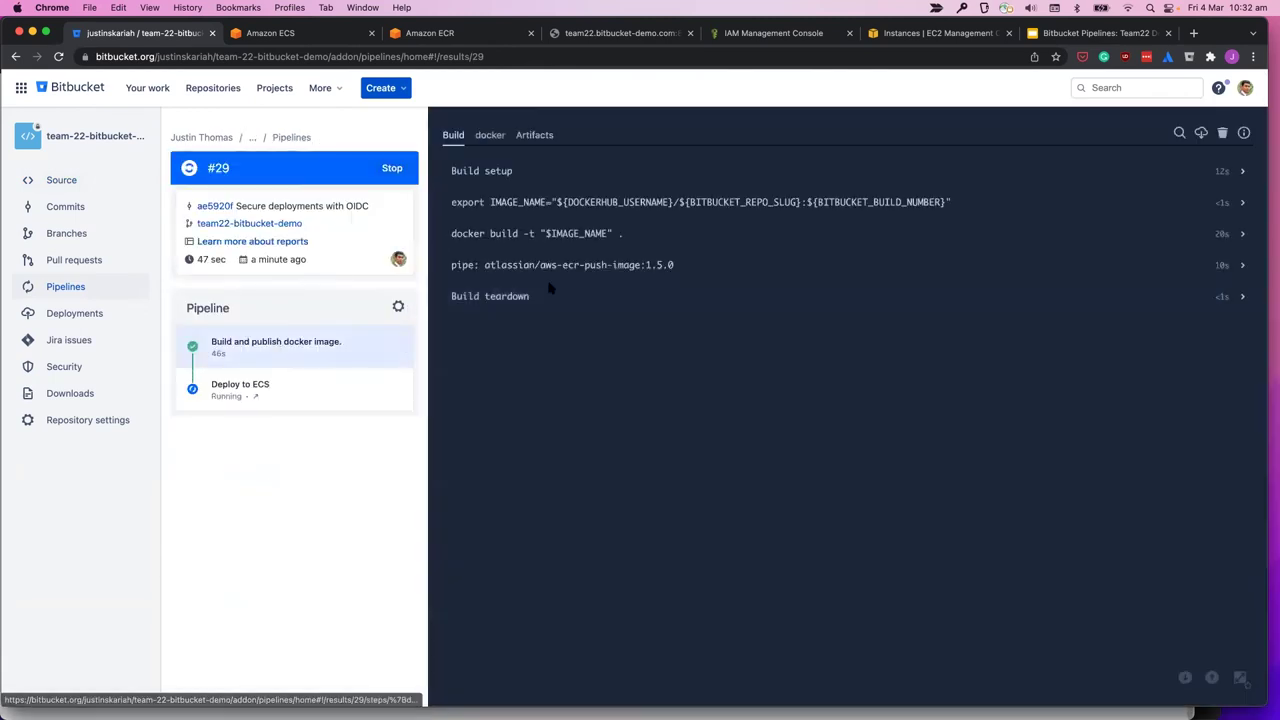
left_click(561, 272)
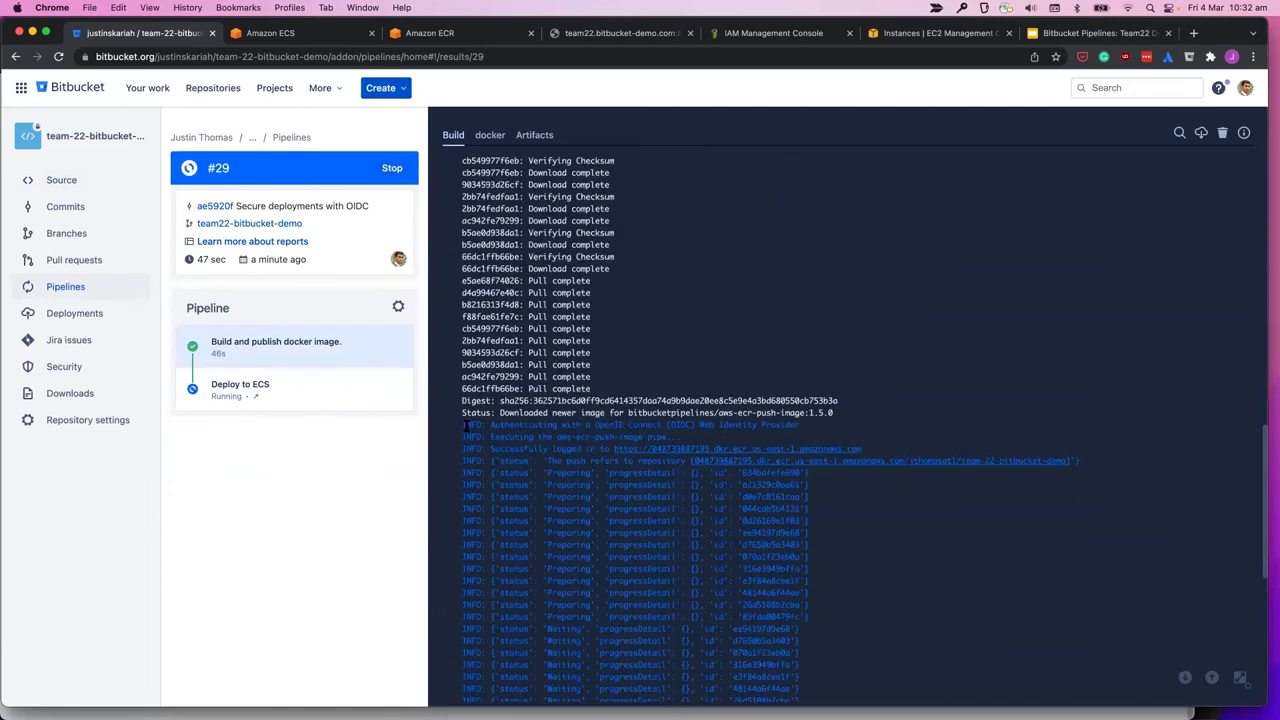
left_click_drag(464, 425, 462, 443)
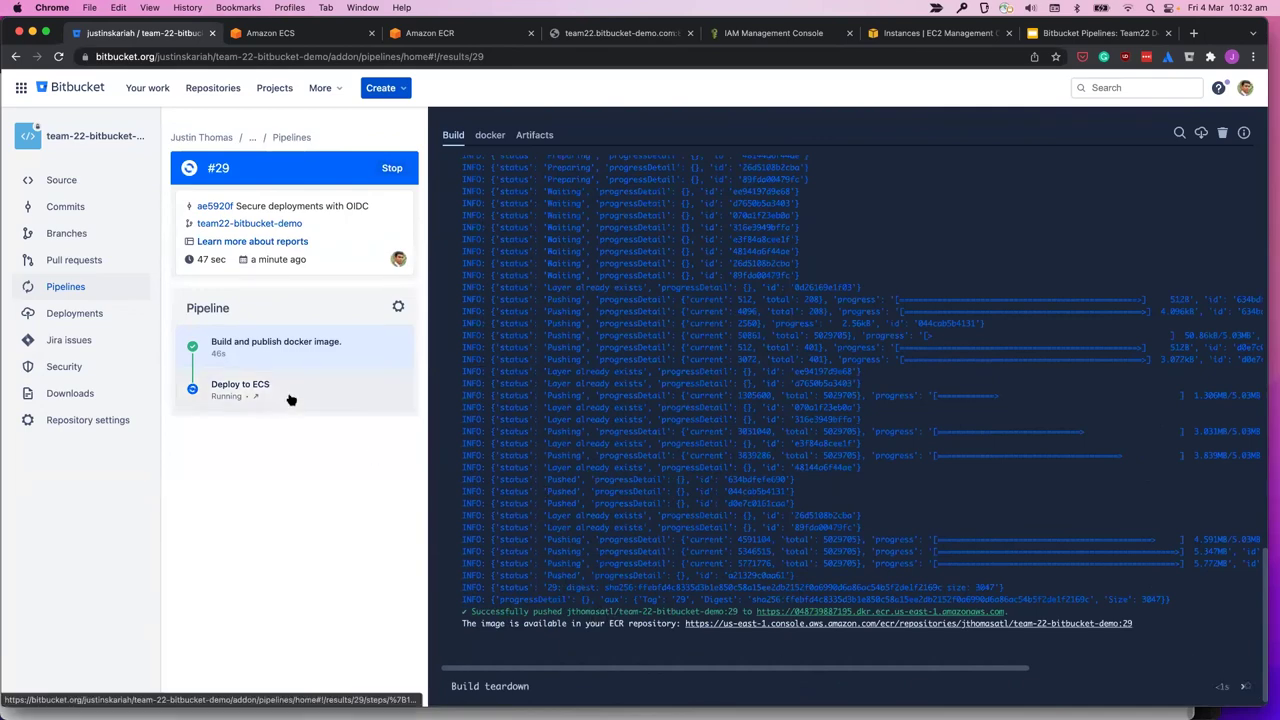
key("super+Tab")
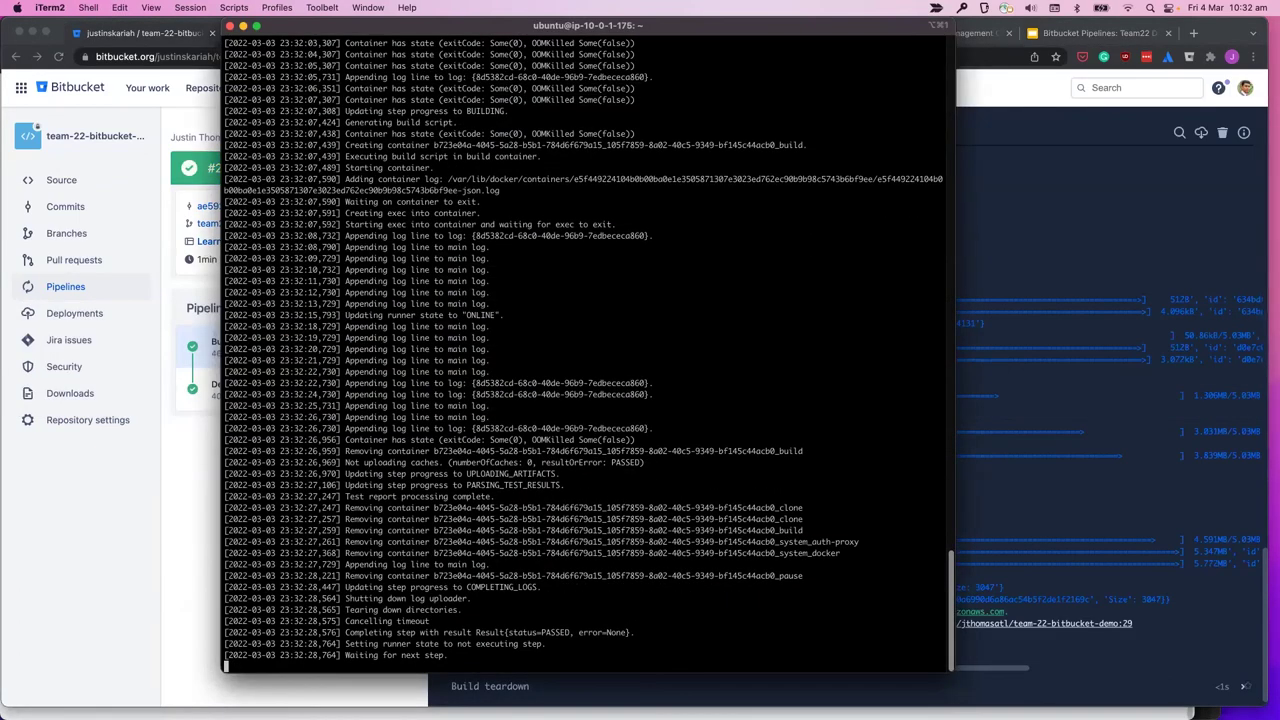
key("super+Tab")
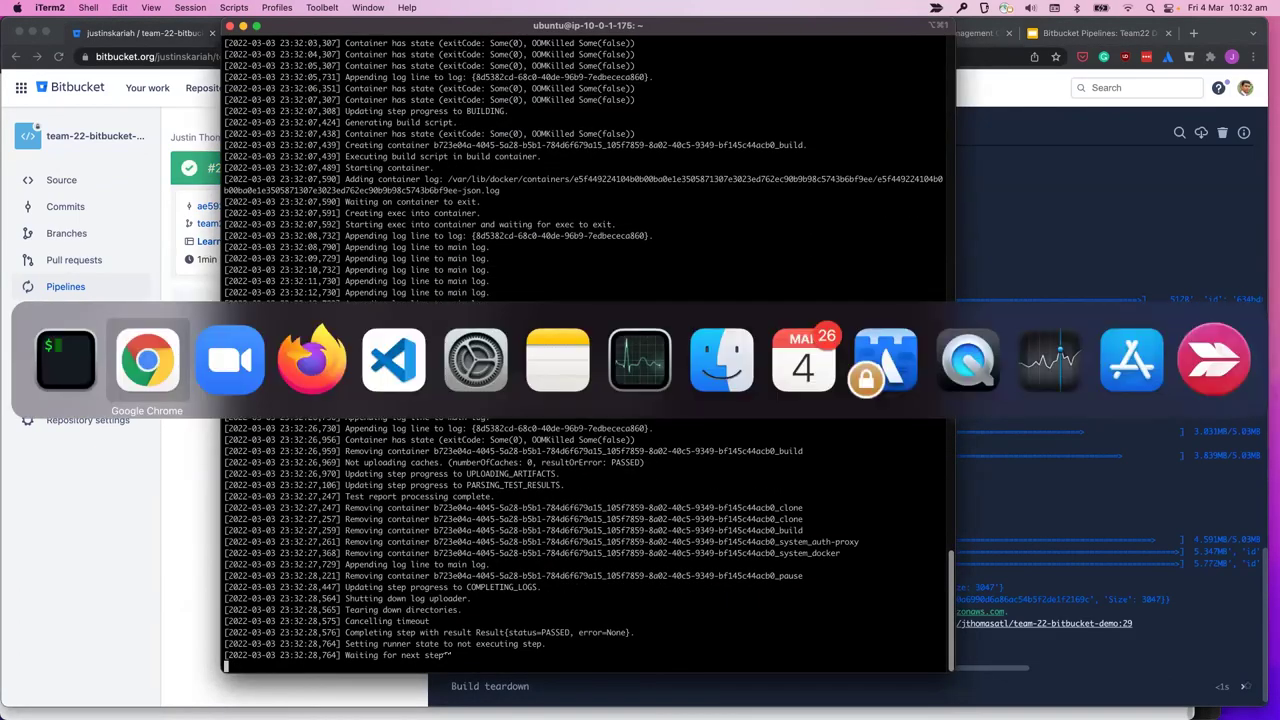
Step: Refresh the Amazon ECS task list of the team-22-bitbucket-demo-lb cluster and the Amazon ECR image list to check the new deployment
key("ctrl+Tab")
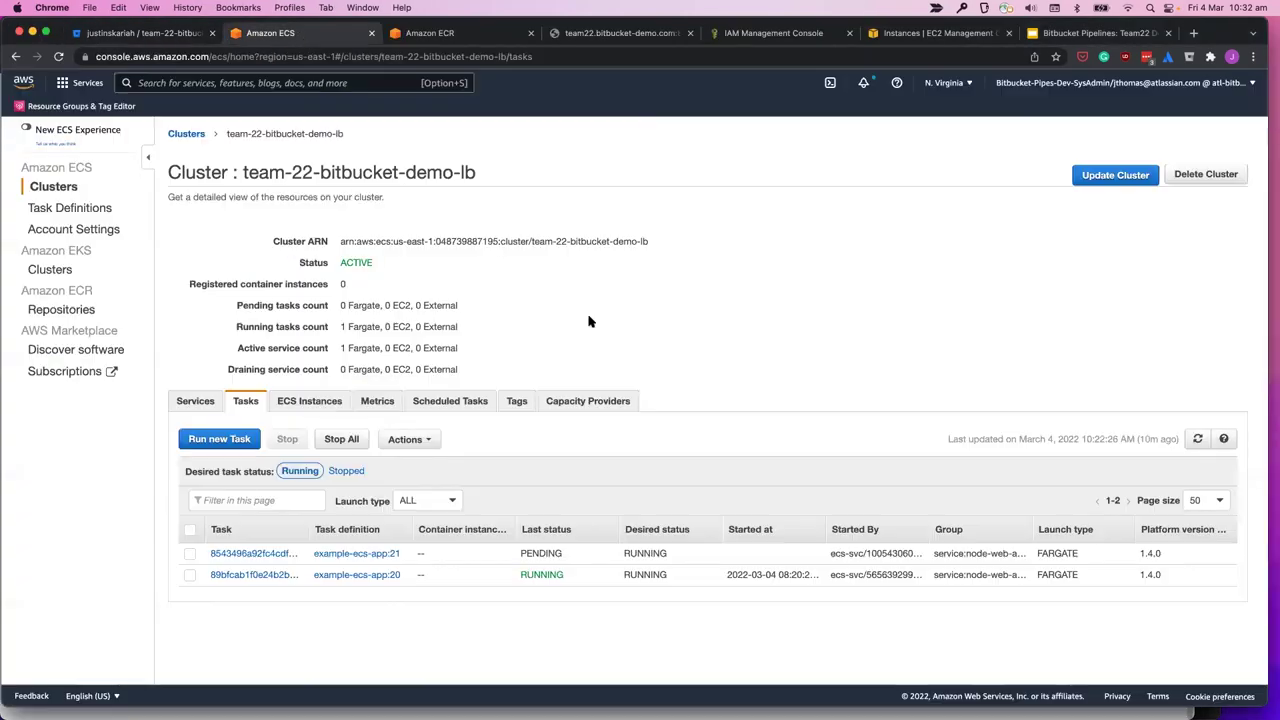
left_click(1197, 440)
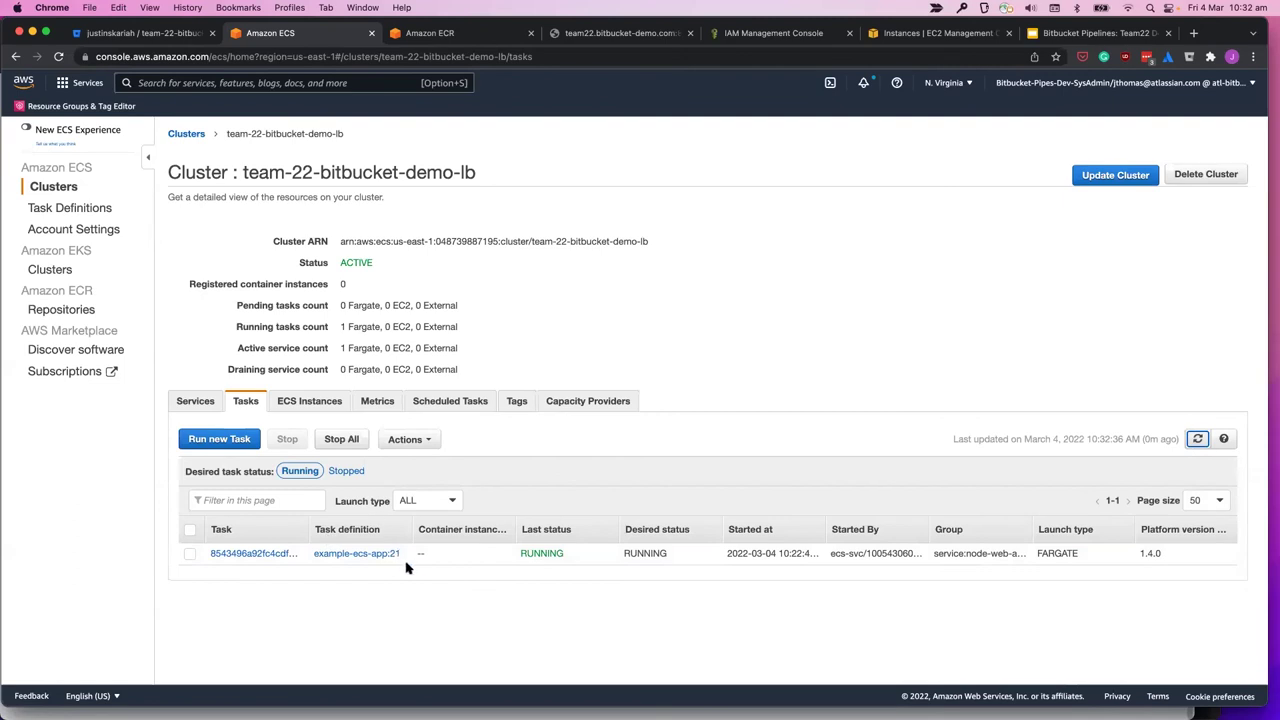
left_click(452, 38)
left_click(1090, 261)
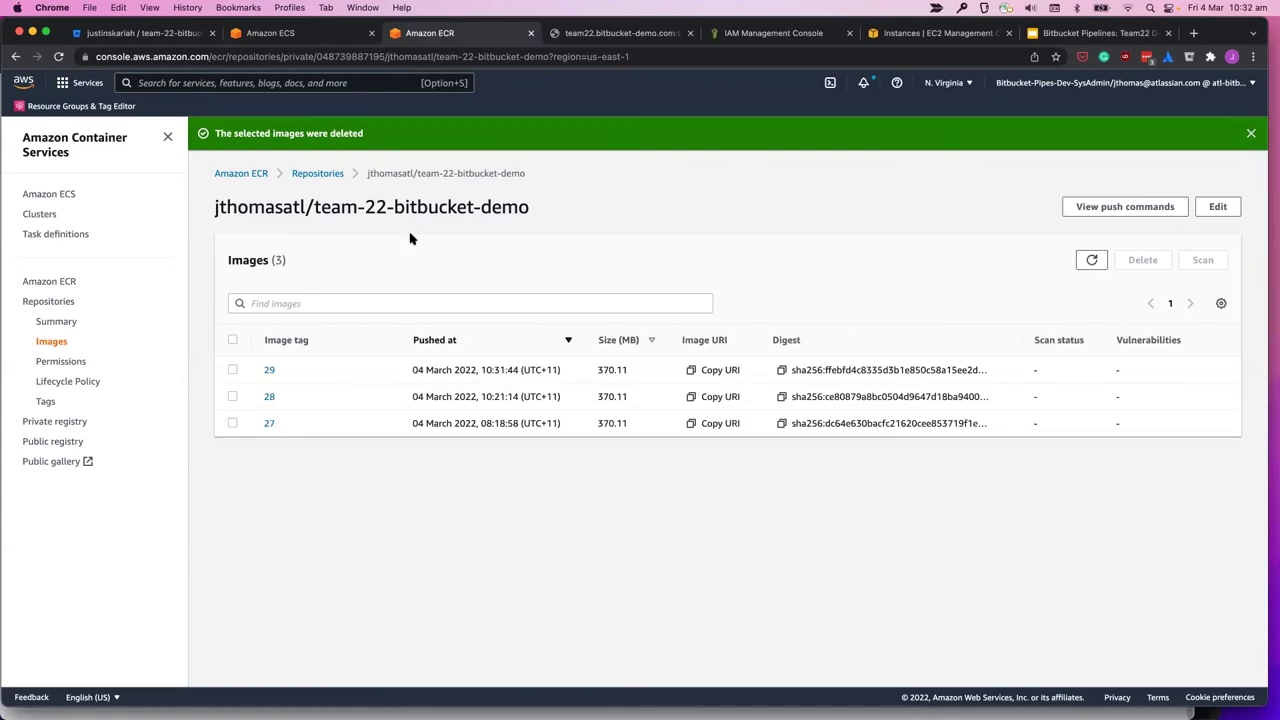
left_click(316, 32)
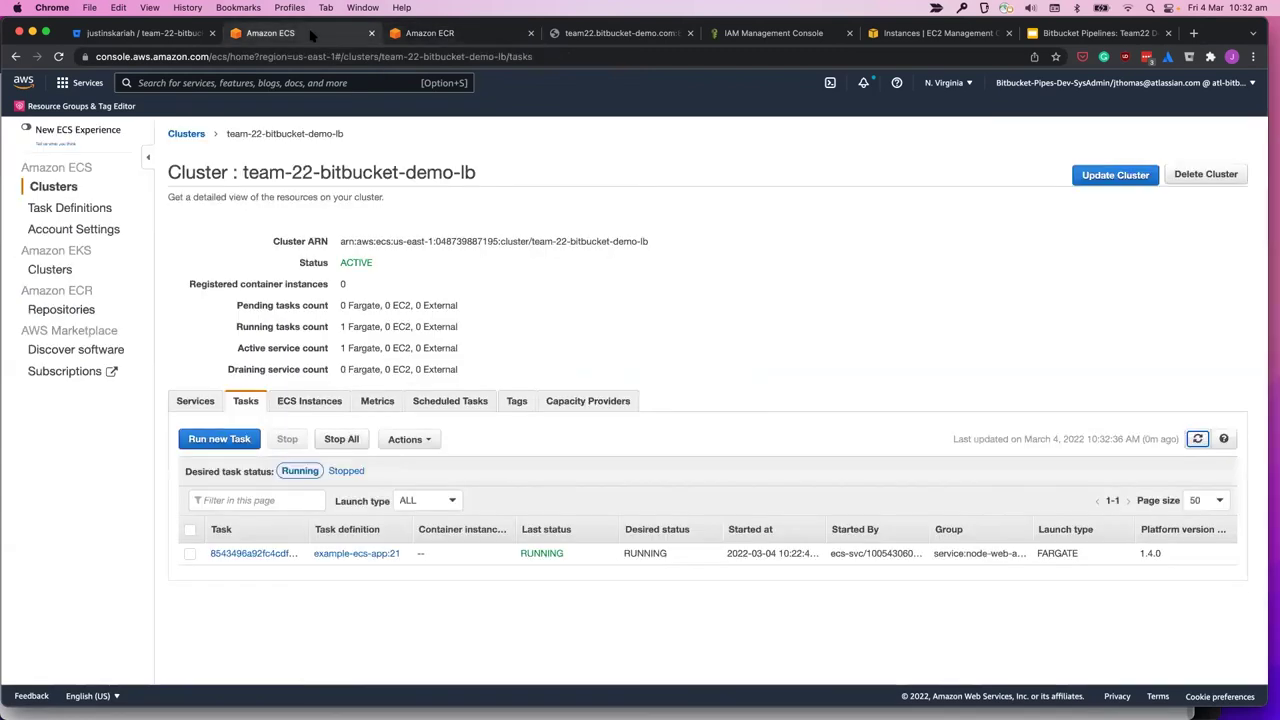
left_click(1197, 438)
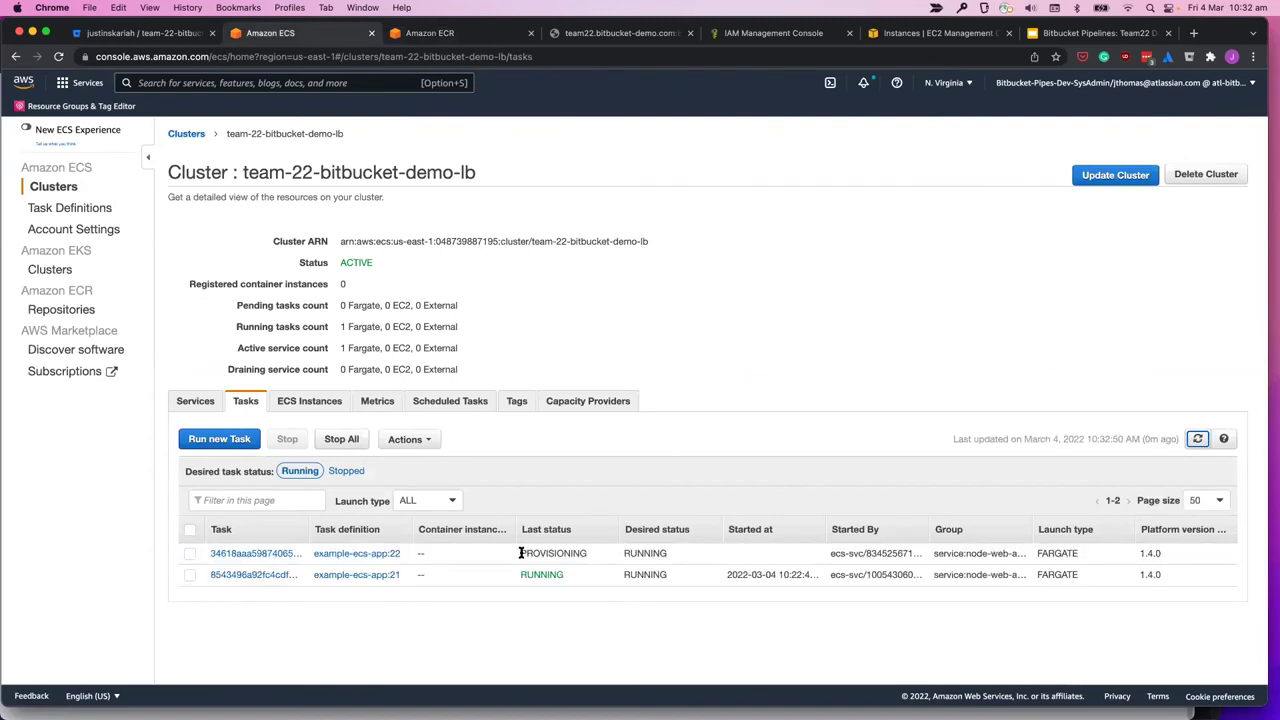
Step: Review the bitbucket-pipelines.yml diff in the open pull request from team22-bitbucket-demo to master, highlighting the "runs-on: prod.deploy" line
left_click(170, 36)
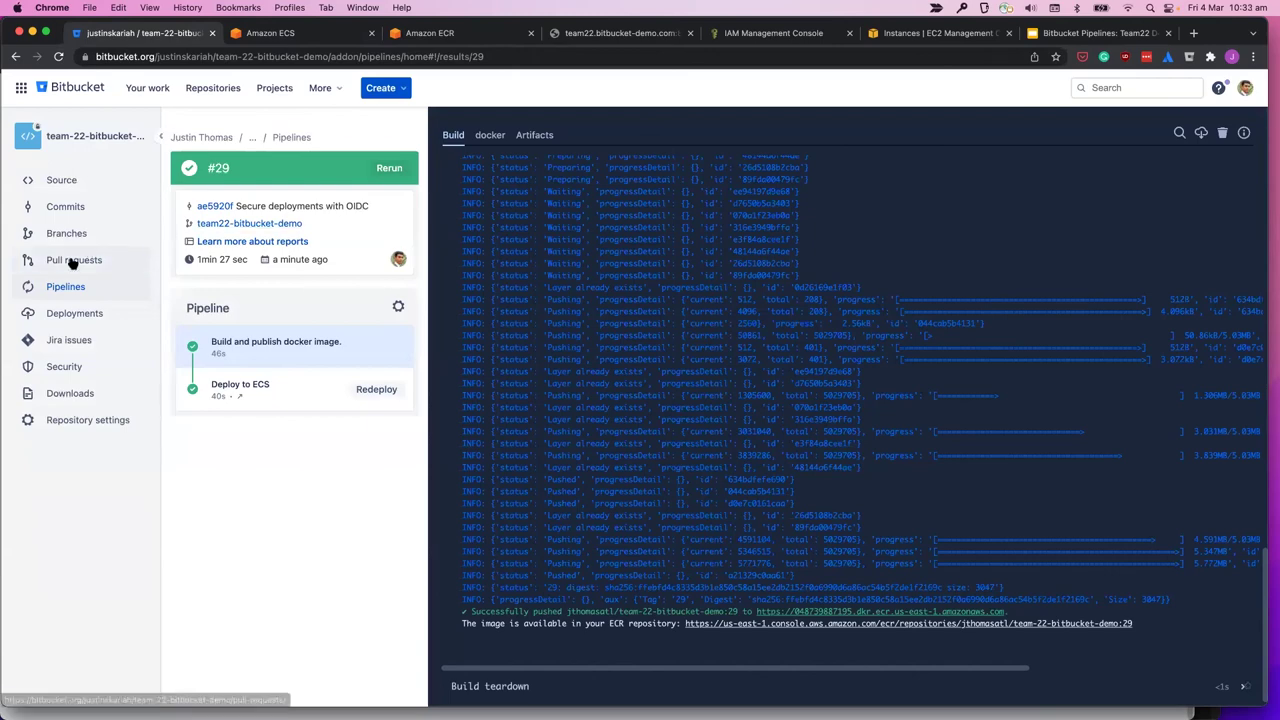
left_click(72, 262)
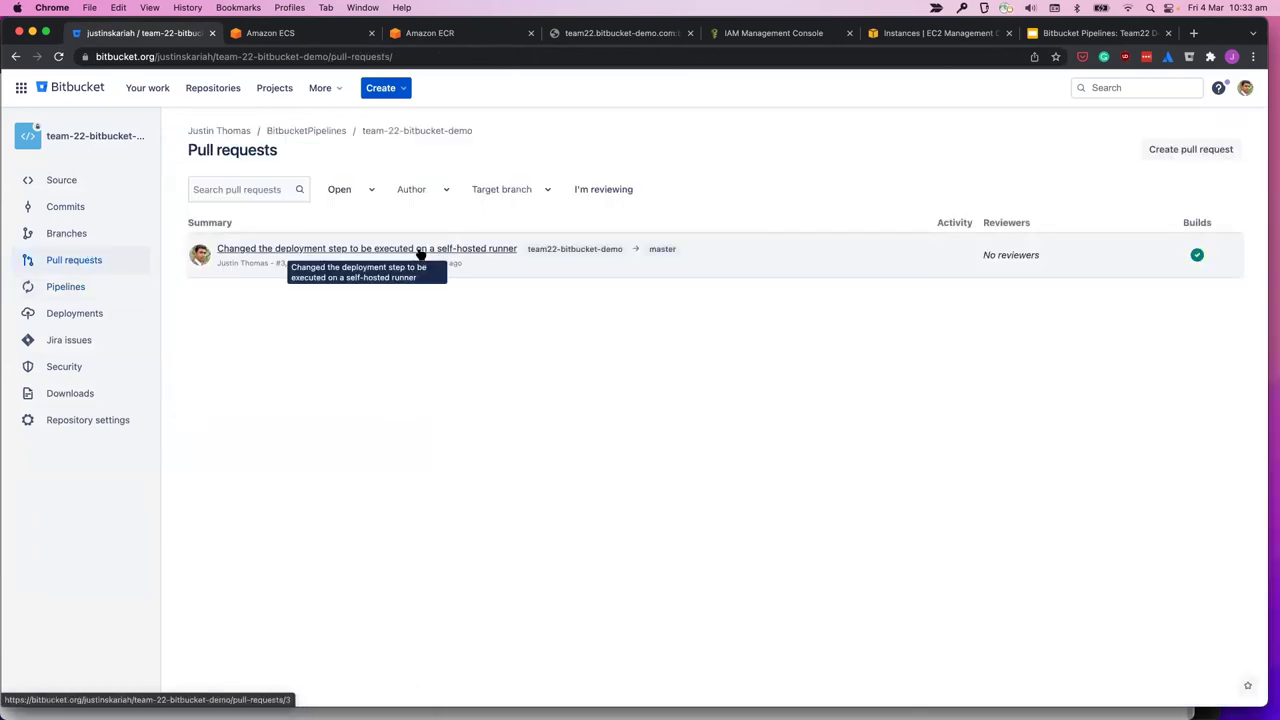
left_click(421, 249)
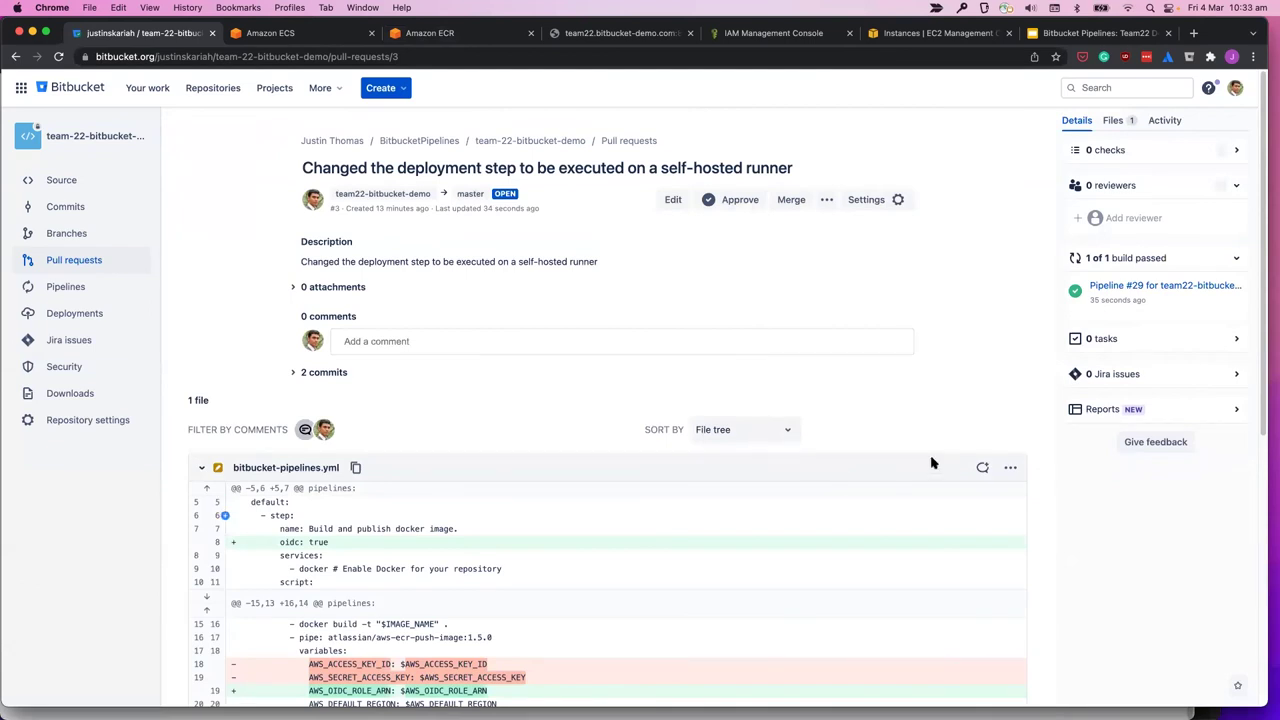
scroll(933, 464, "down", 4)
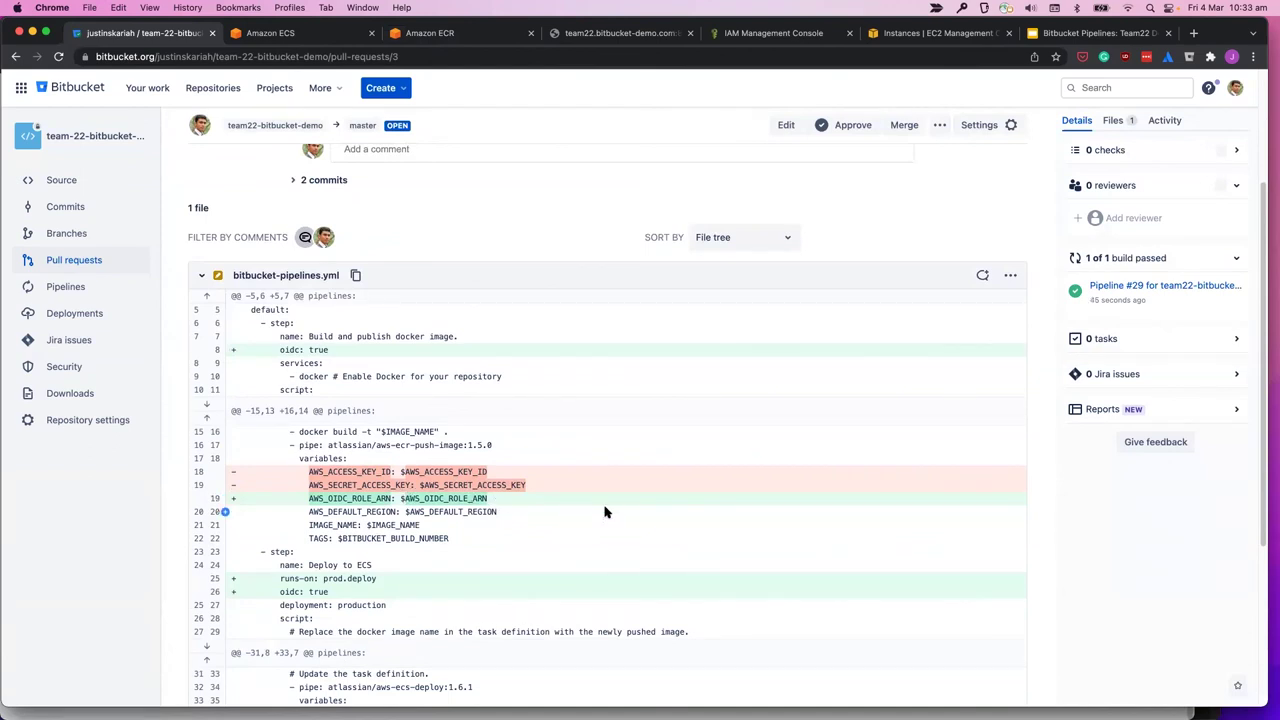
scroll(604, 512, "down", 3)
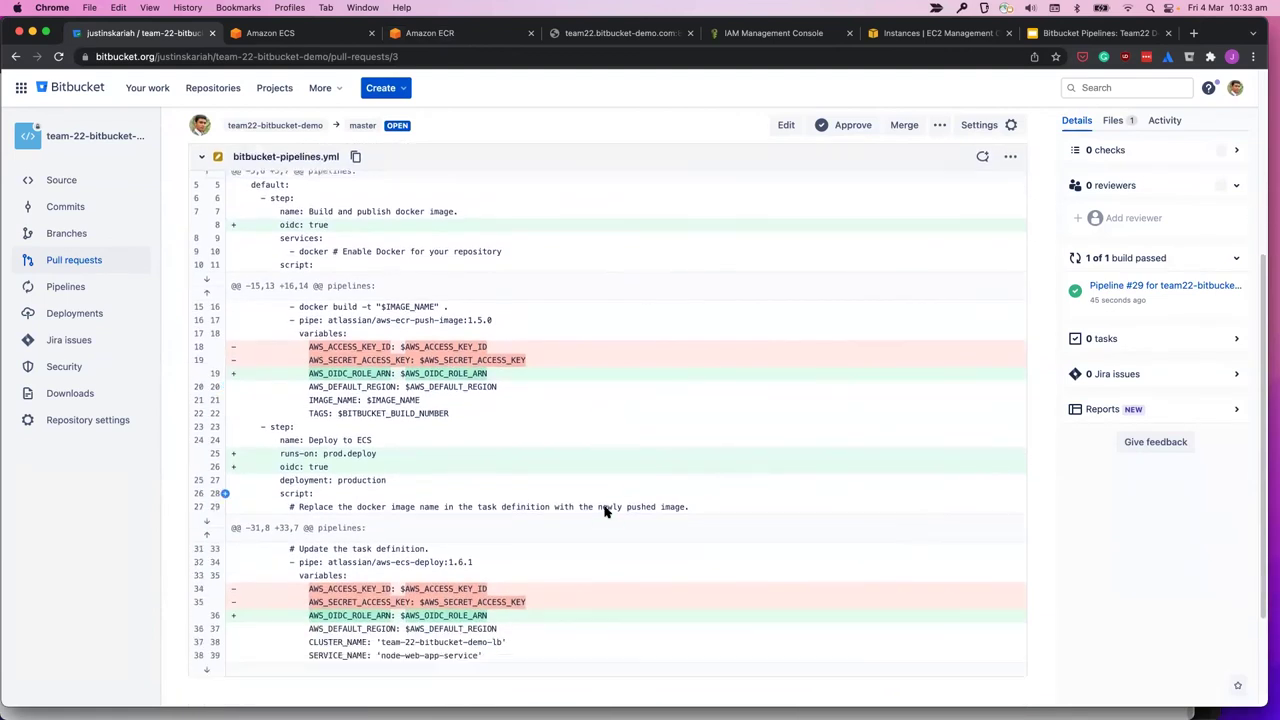
scroll(604, 512, "down", 1)
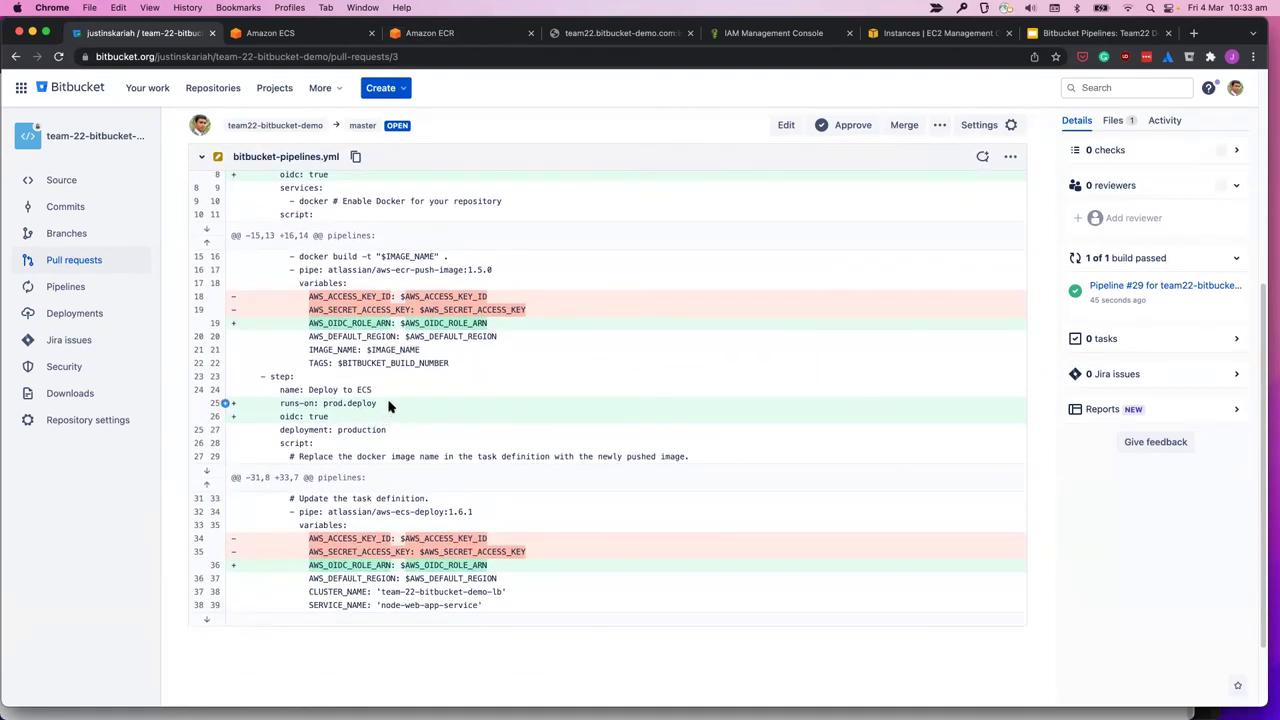
left_click_drag(390, 405, 279, 402)
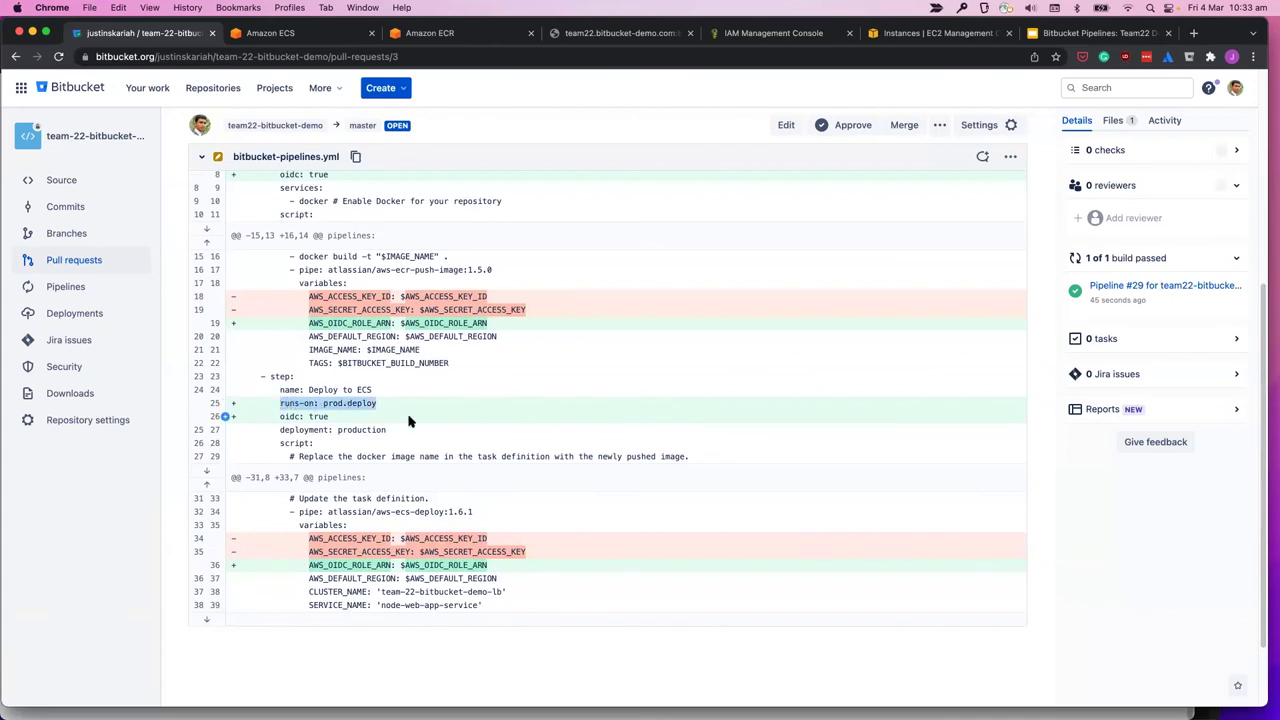
scroll(323, 414, "down", 1)
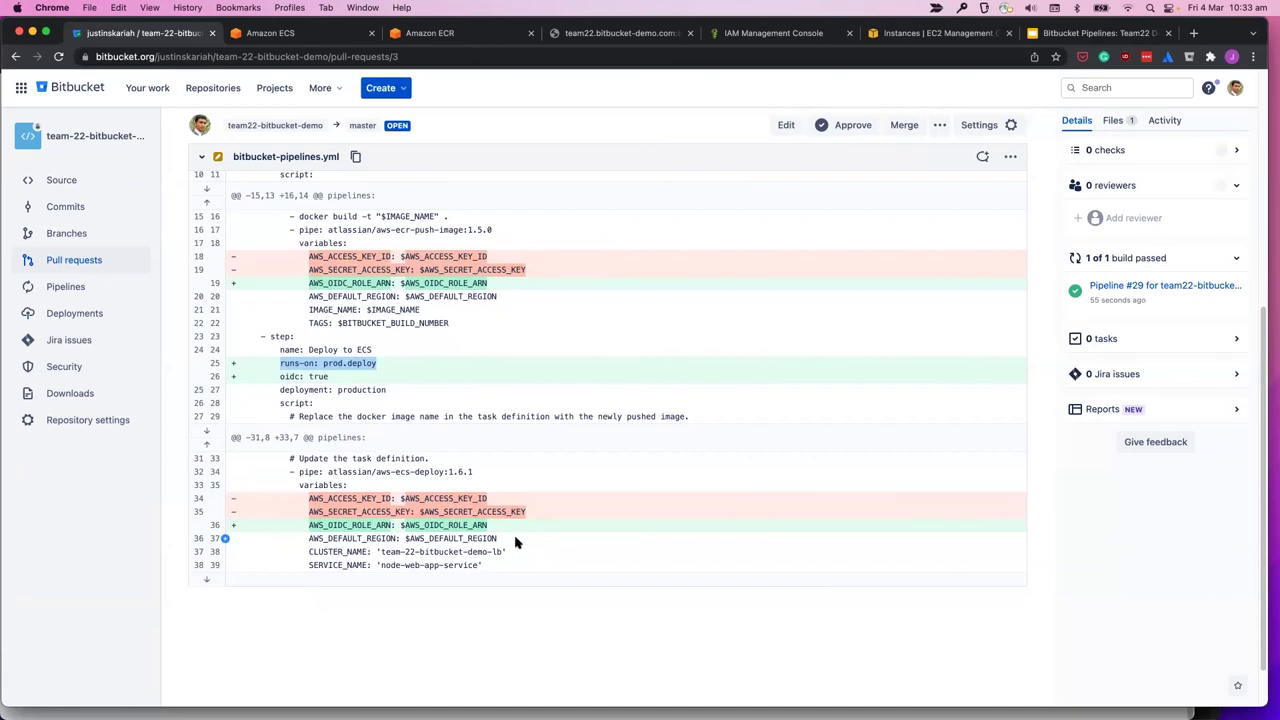
scroll(516, 540, "up", 5)
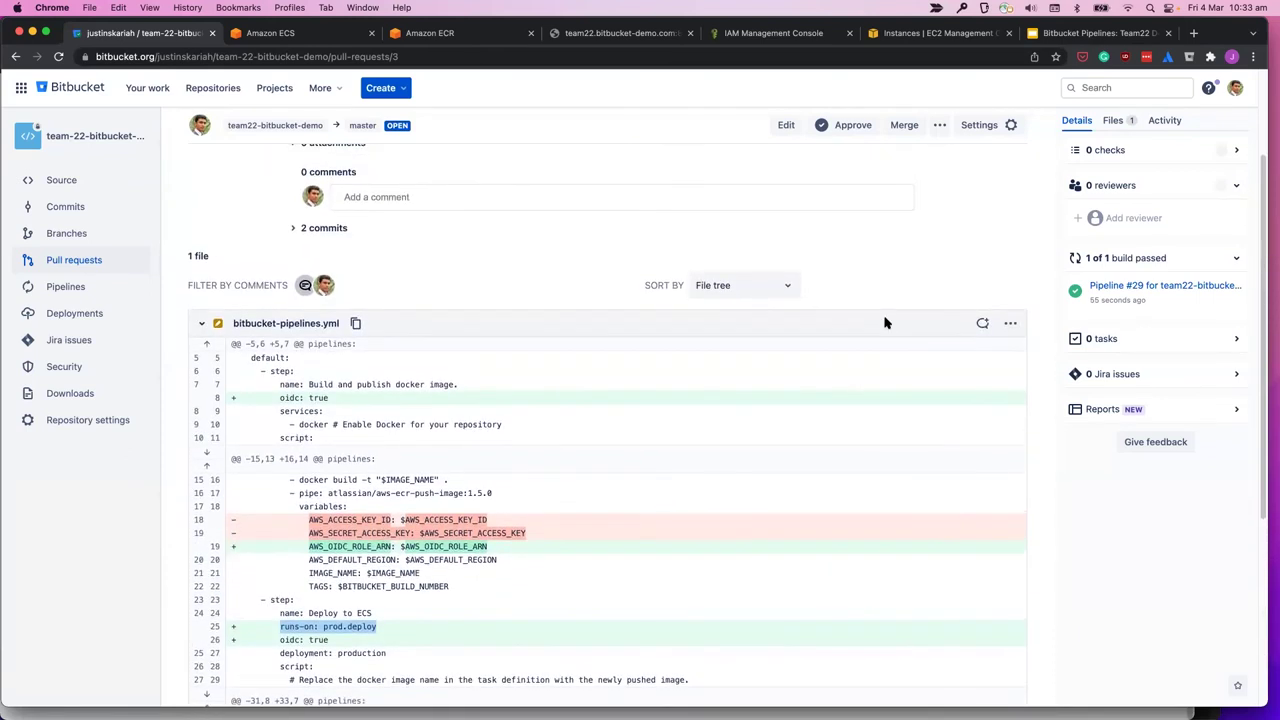
scroll(884, 323, "up", 3)
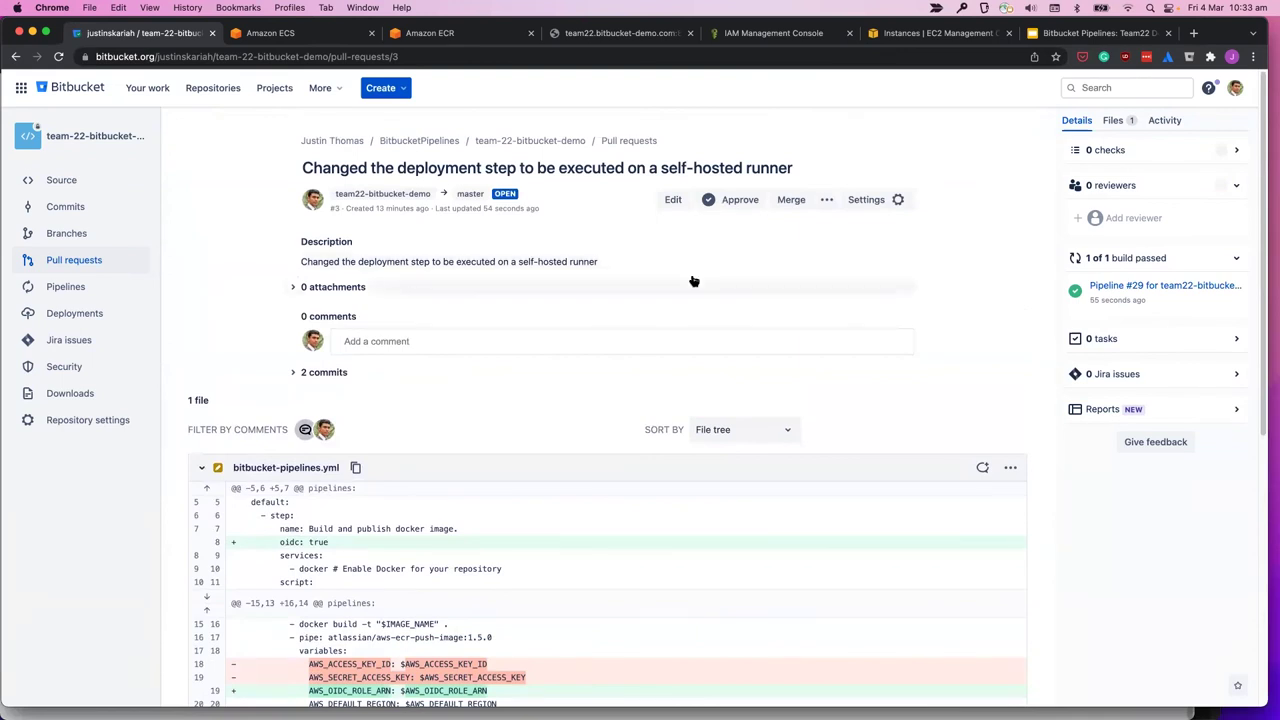
Step: Approve the pull request and merge it into master with the Merge commit strategy, closing the source branch
left_click(738, 202)
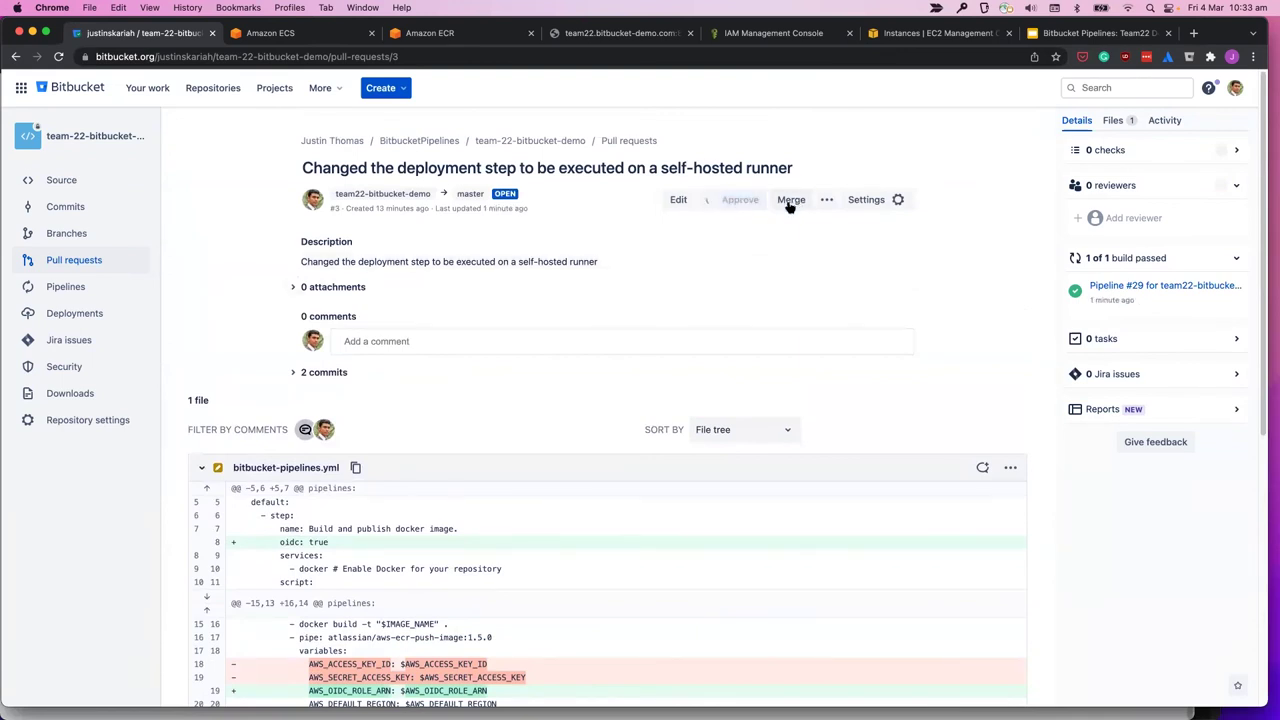
left_click(790, 202)
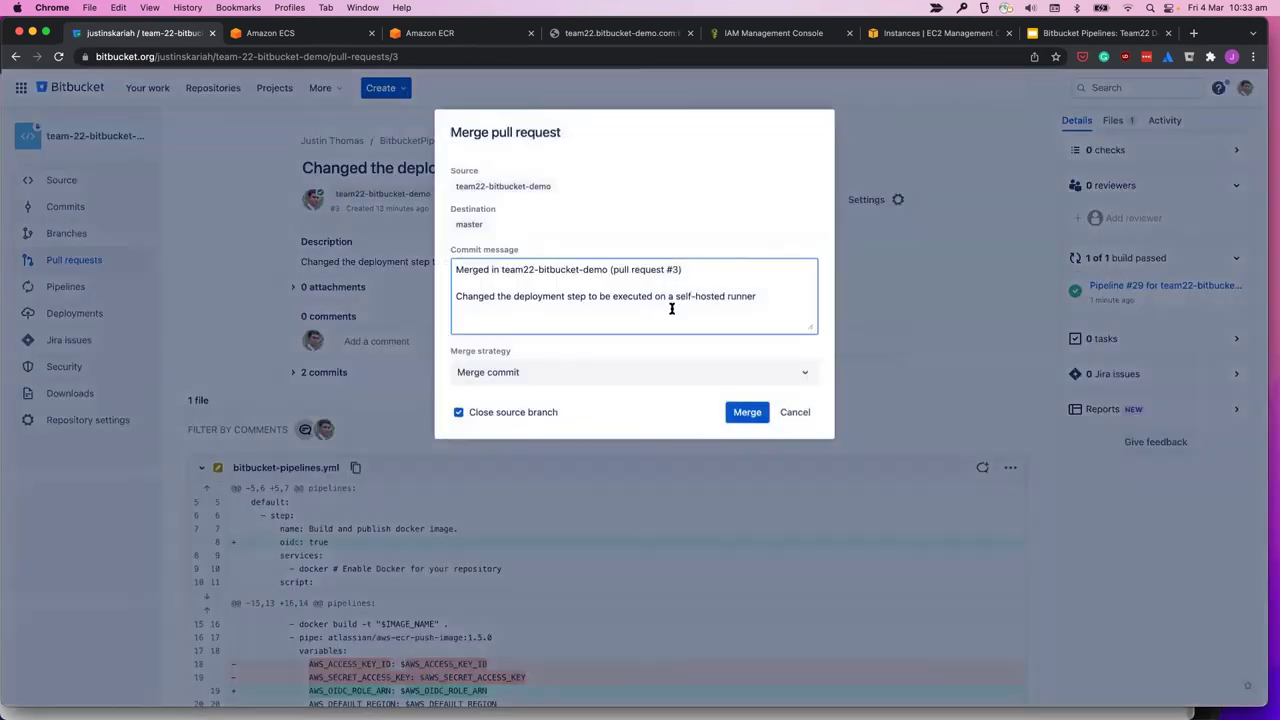
left_click(747, 413)
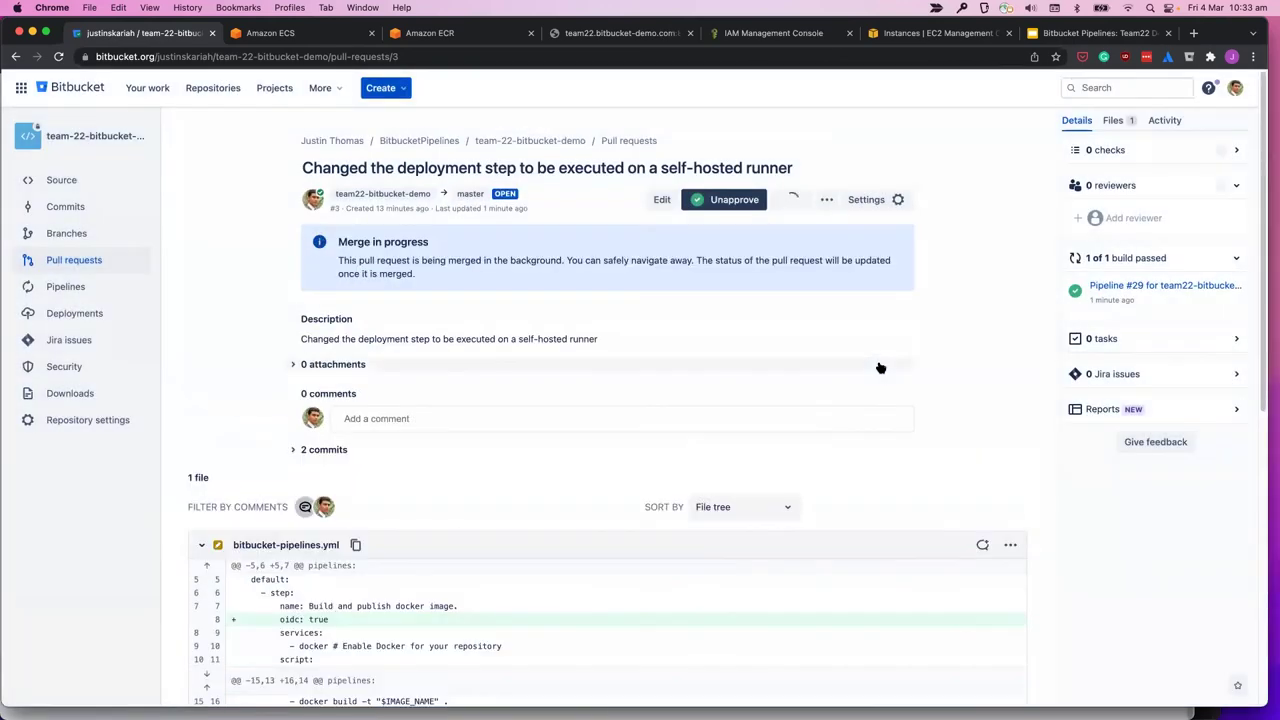